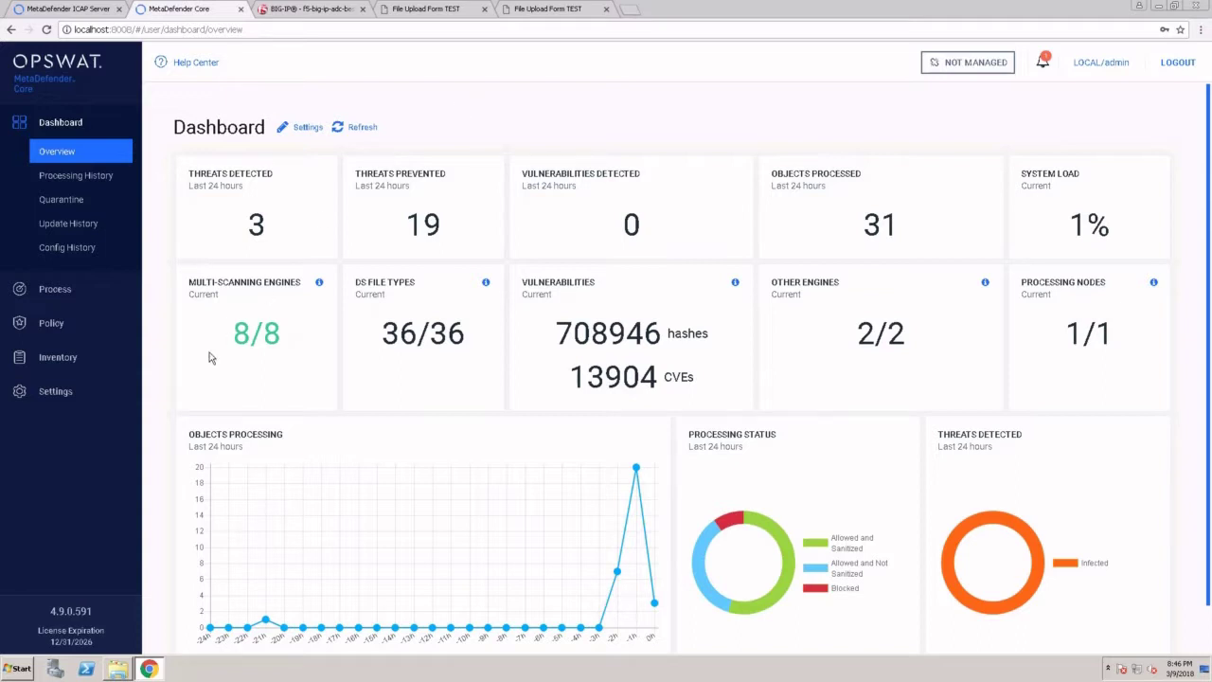
# Expand the Inventory section in the MetaDefender Core sidebar
pyautogui.click(58, 358)
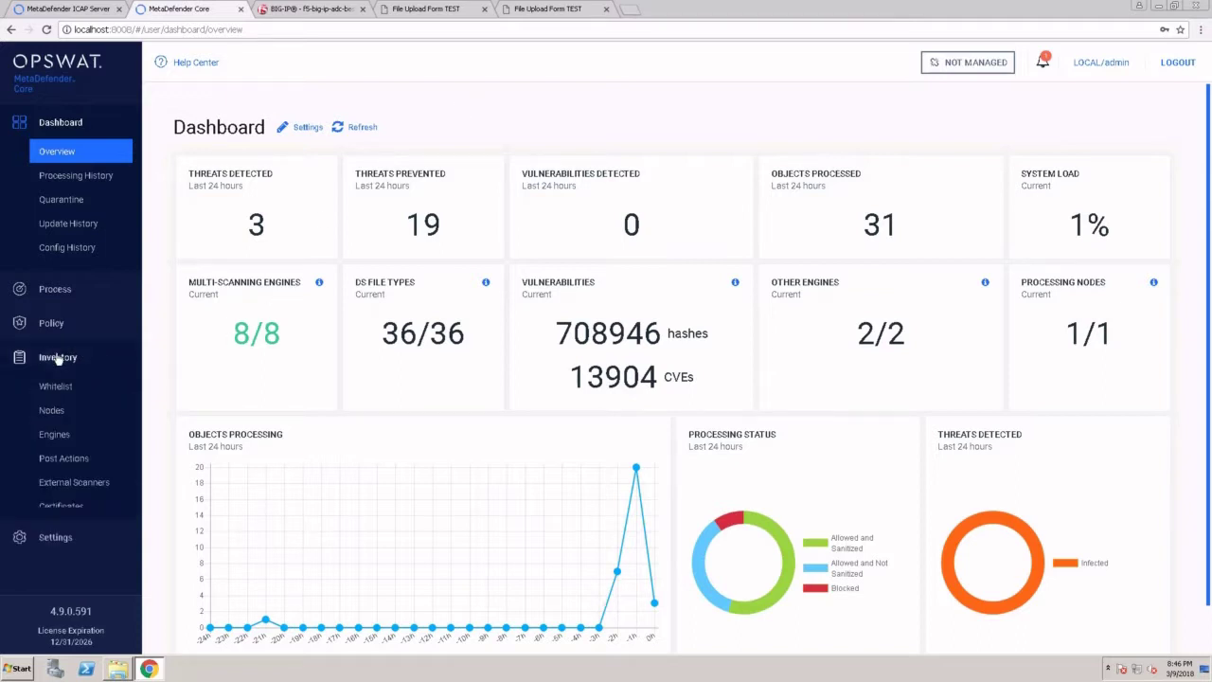
# View the Engines inventory with twelve active engines, then expand the Policy section
pyautogui.click(77, 432)
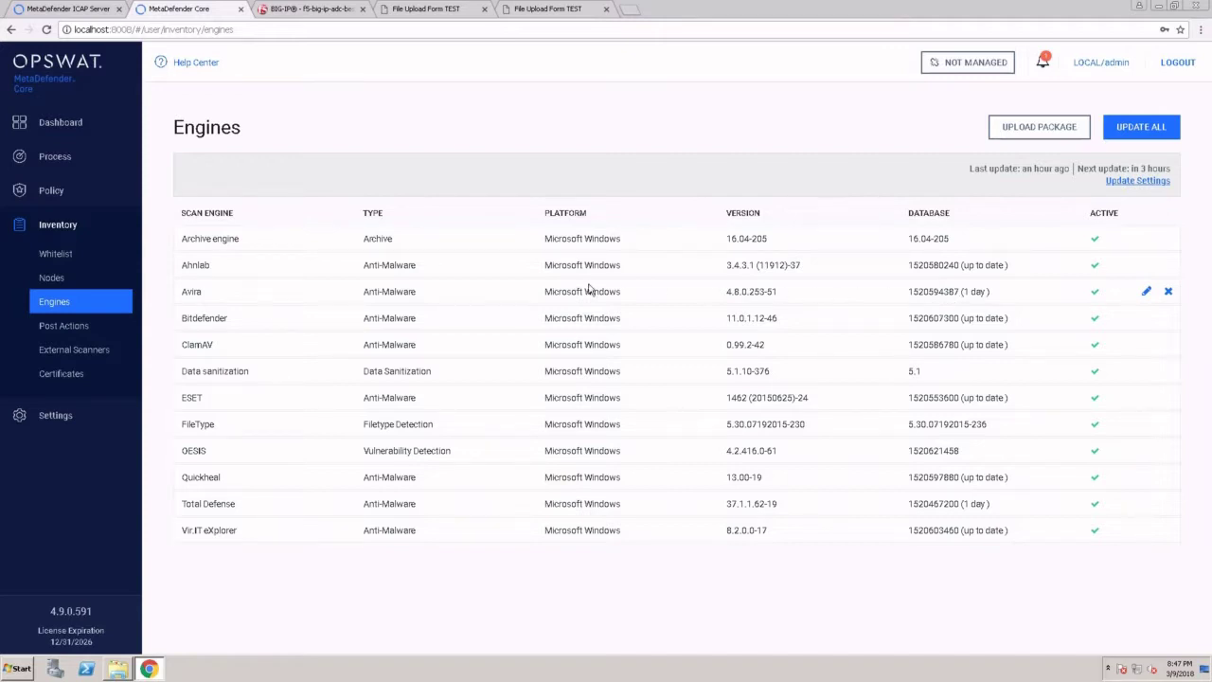
pyautogui.click(68, 194)
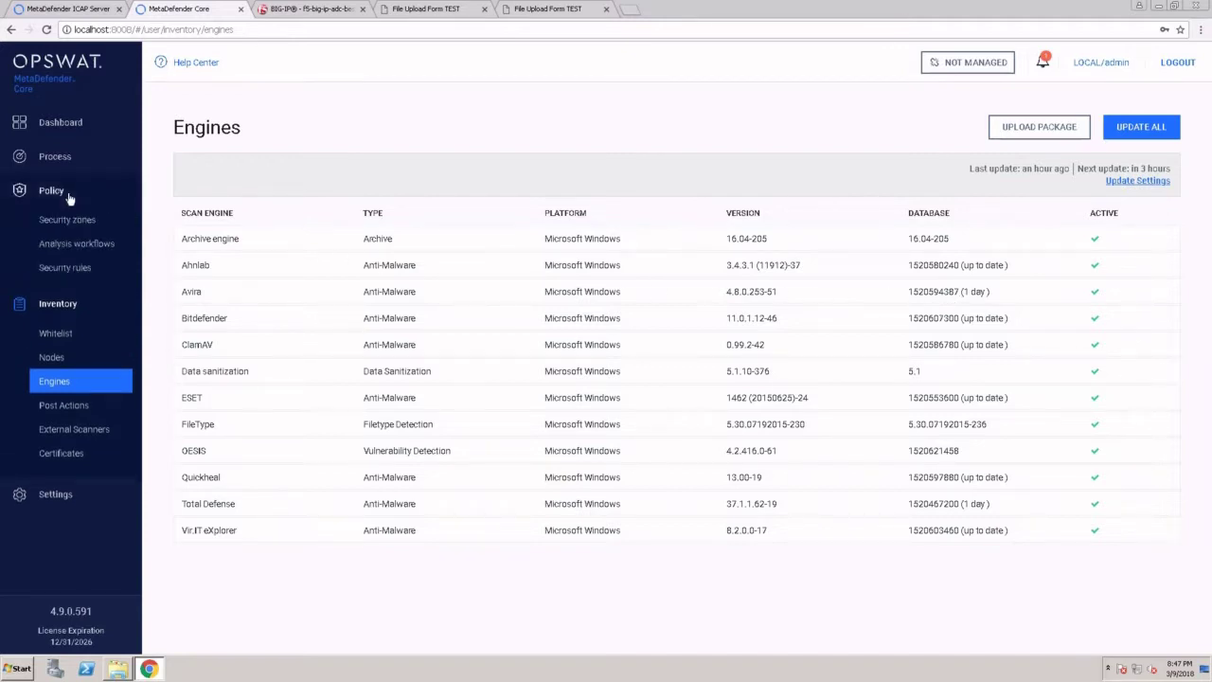
# Open Policy > Security rules to list the five rules, including ICAP
pyautogui.click(58, 267)
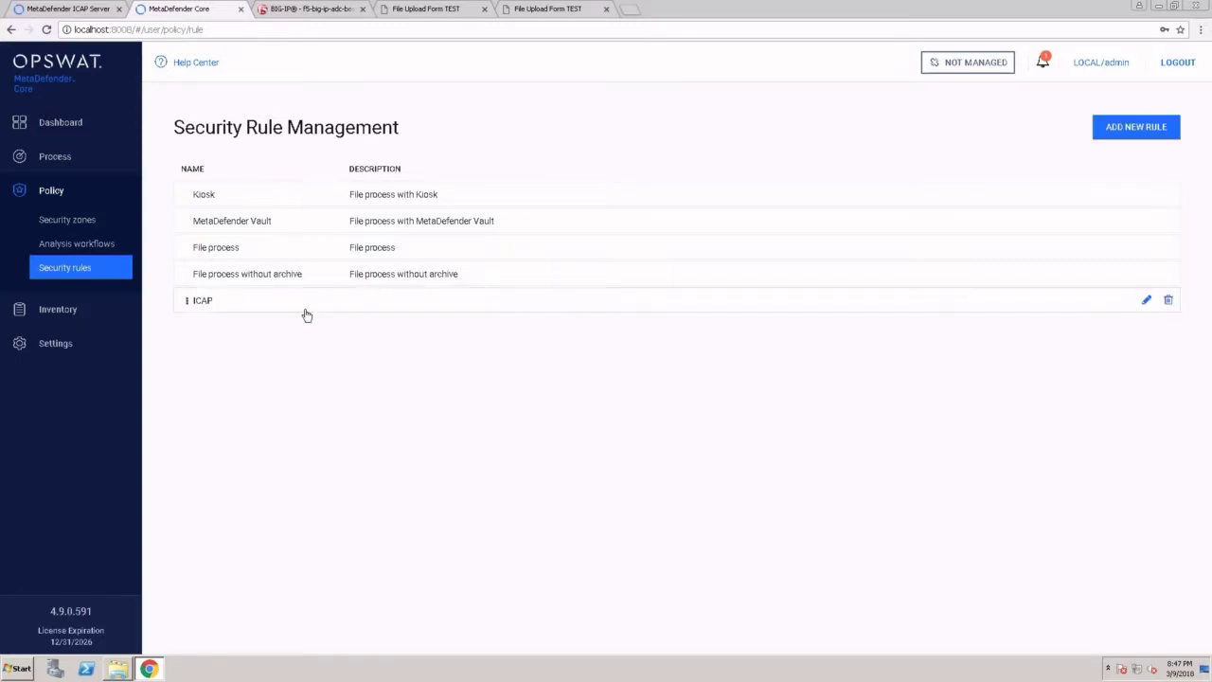
# Open the File process rule and review its Blacklist and Scan settings (200 MB limit)
pyautogui.click(279, 262)
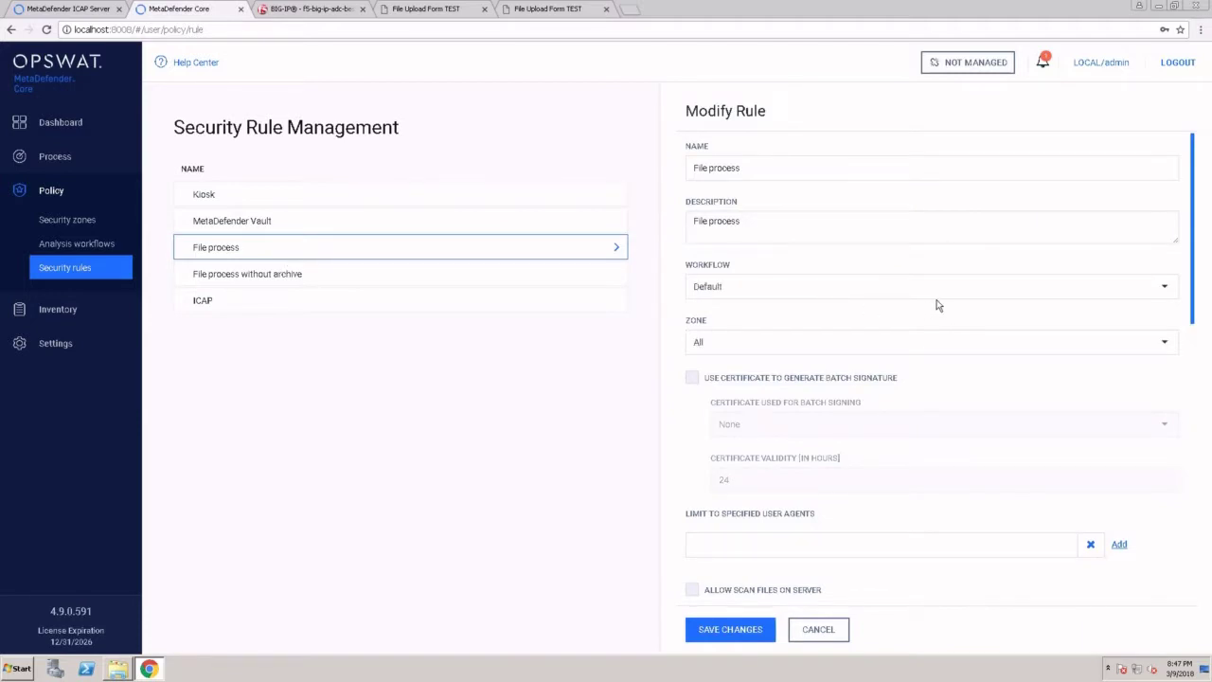
pyautogui.scroll(-7, 913, 344)
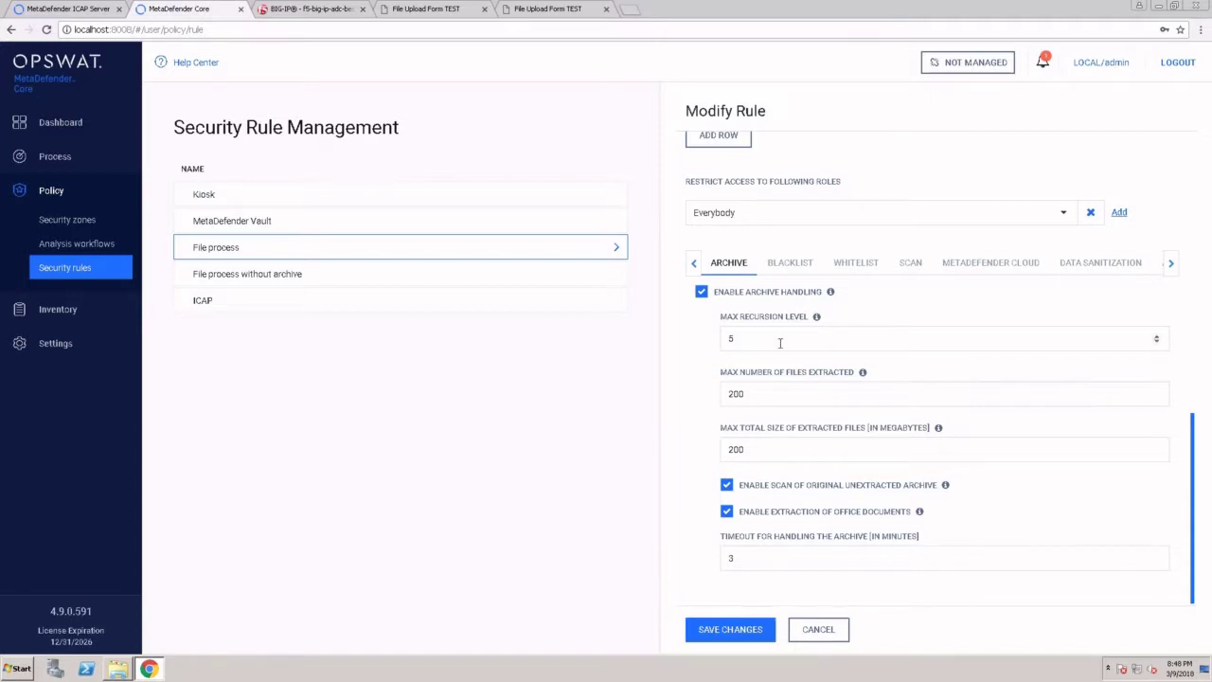
pyautogui.click(784, 270)
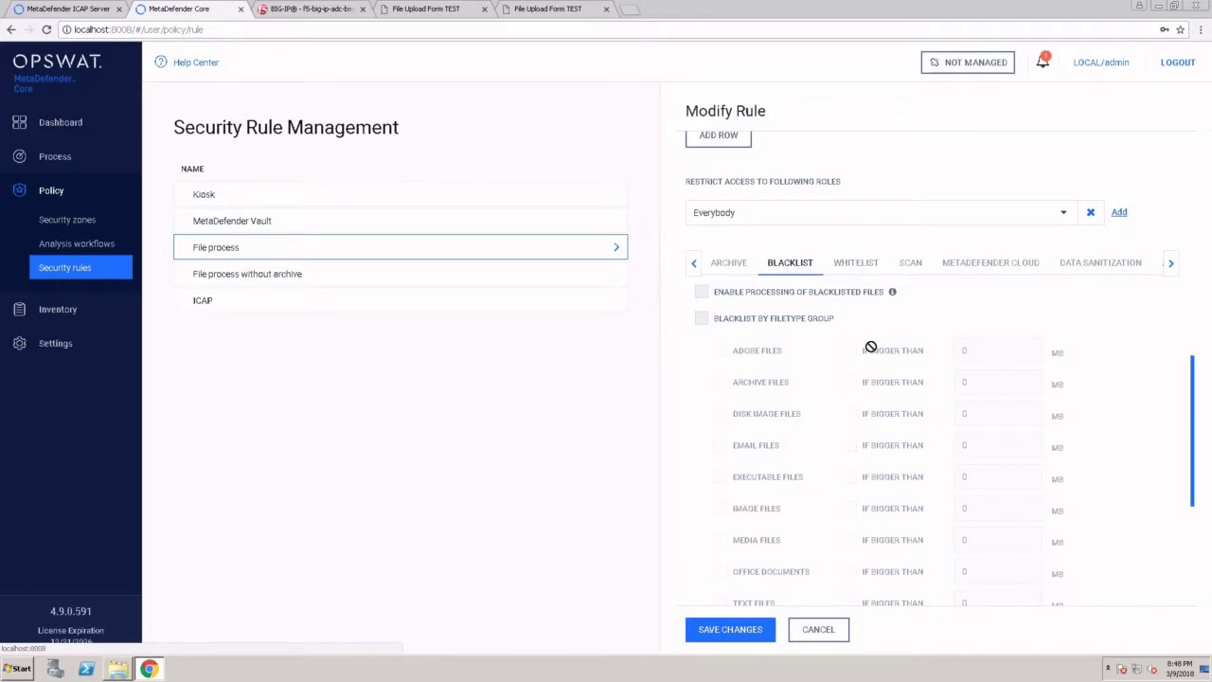
pyautogui.scroll(-3, 866, 350)
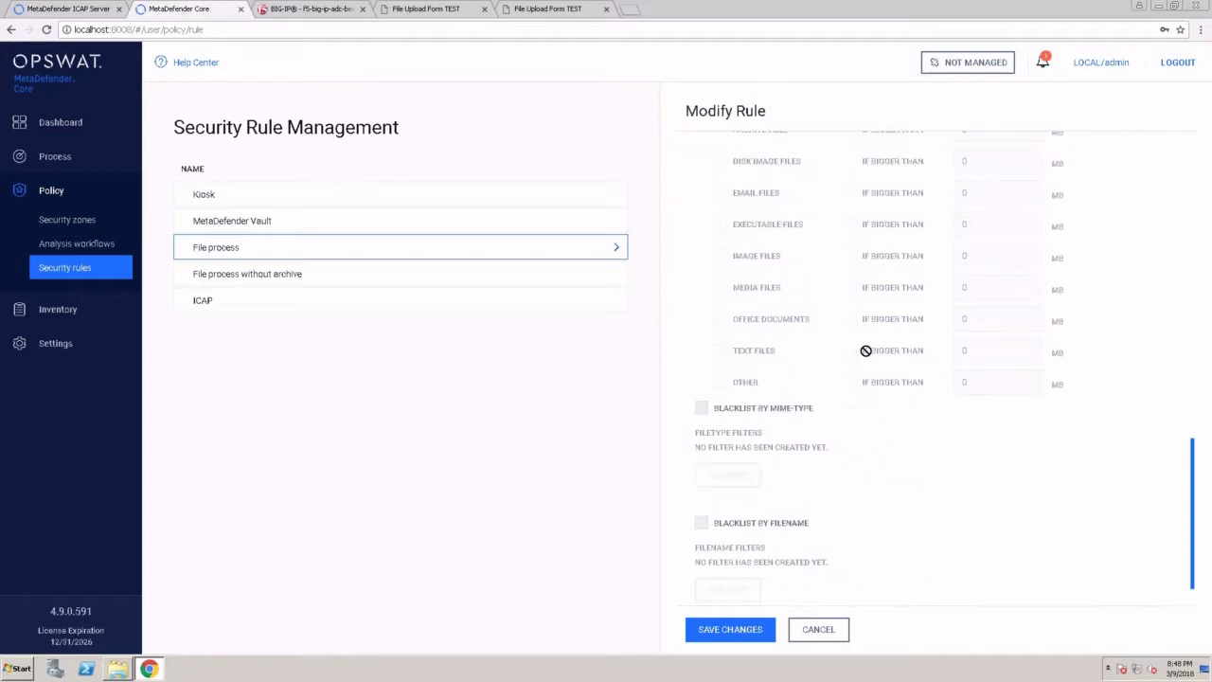
pyautogui.scroll(3, 865, 350)
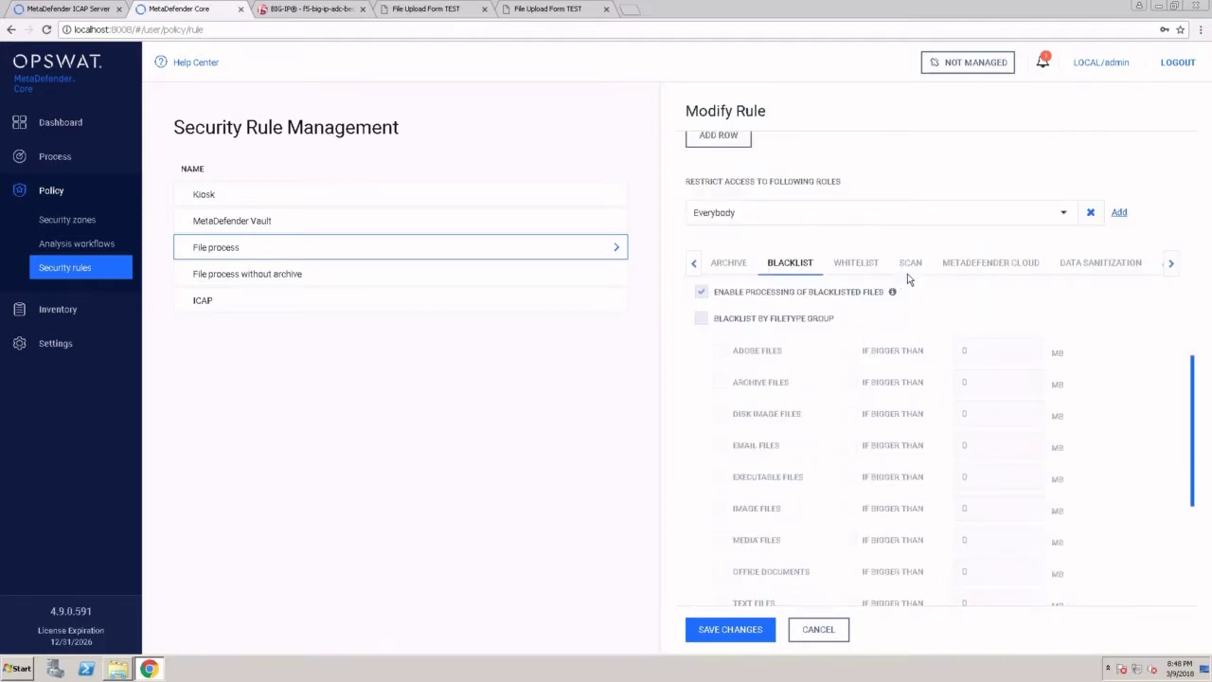
pyautogui.click(910, 266)
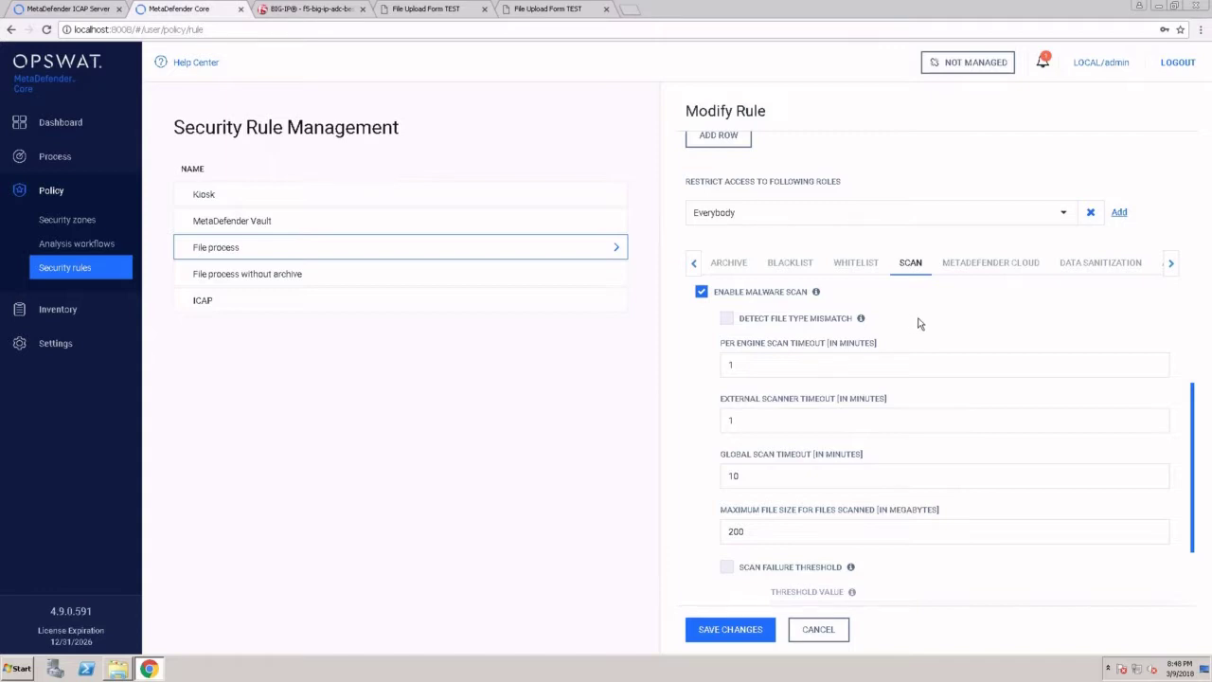
# Tick Microsoft Word Document under Data Sanitization, check its format options, then cancel without saving
pyautogui.click(1117, 272)
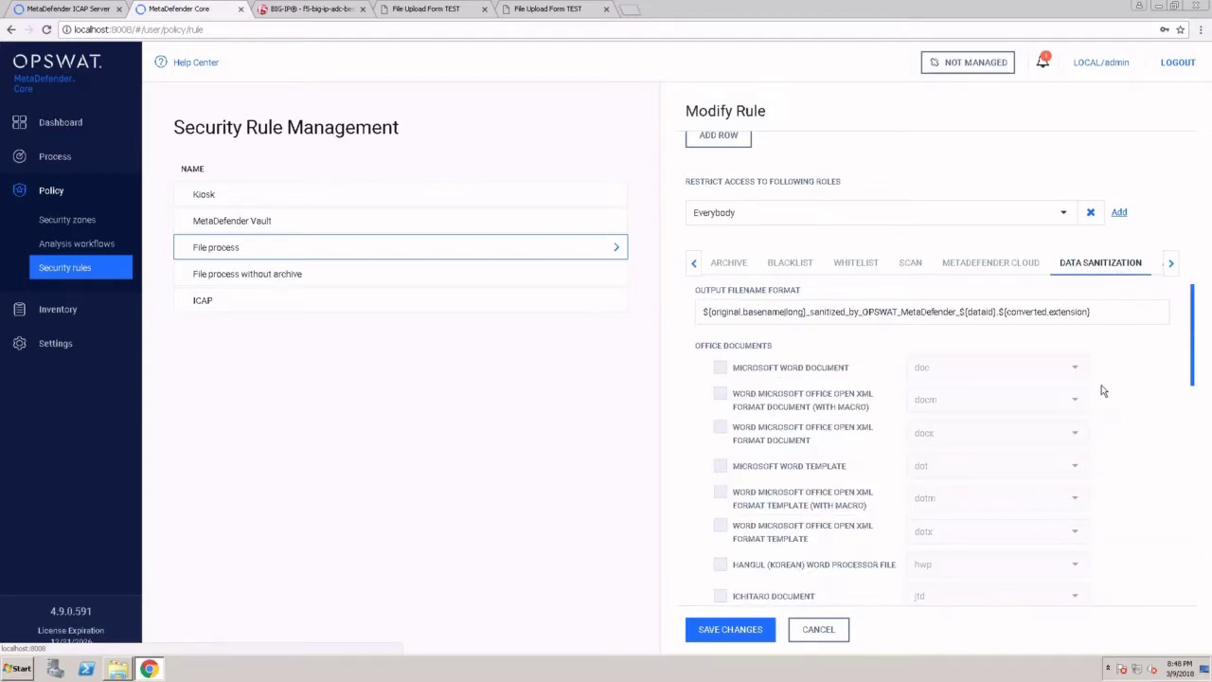
pyautogui.scroll(-1, 1136, 397)
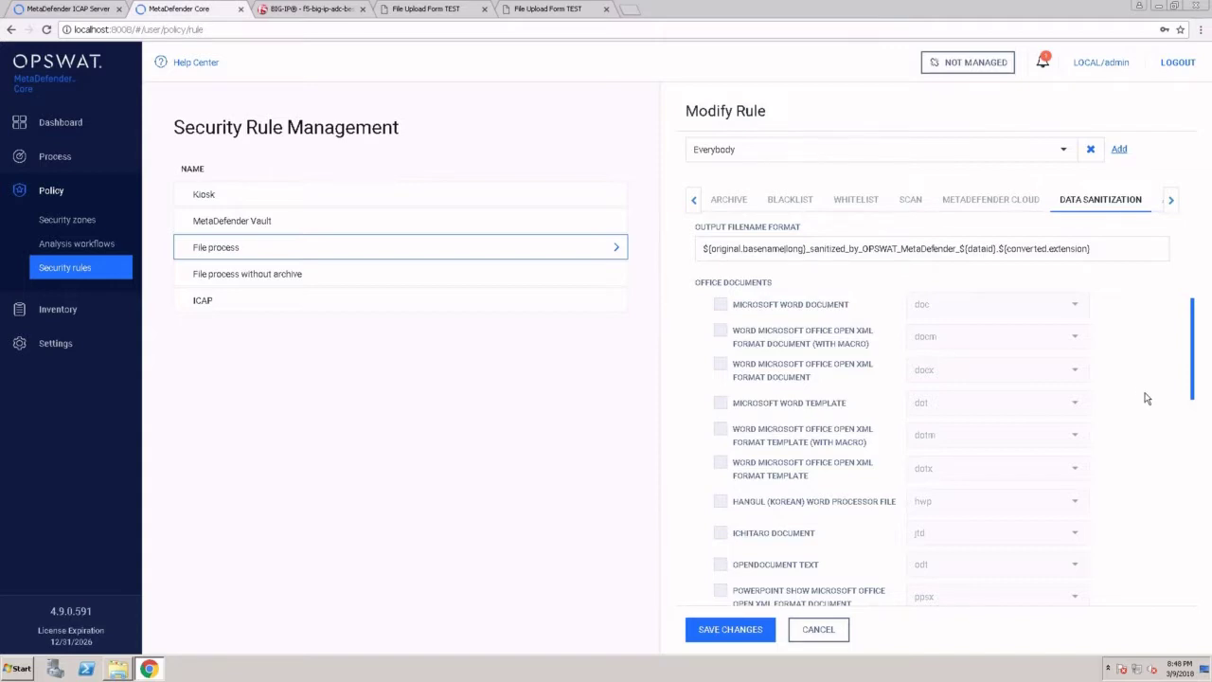
pyautogui.click(801, 308)
pyautogui.click(958, 307)
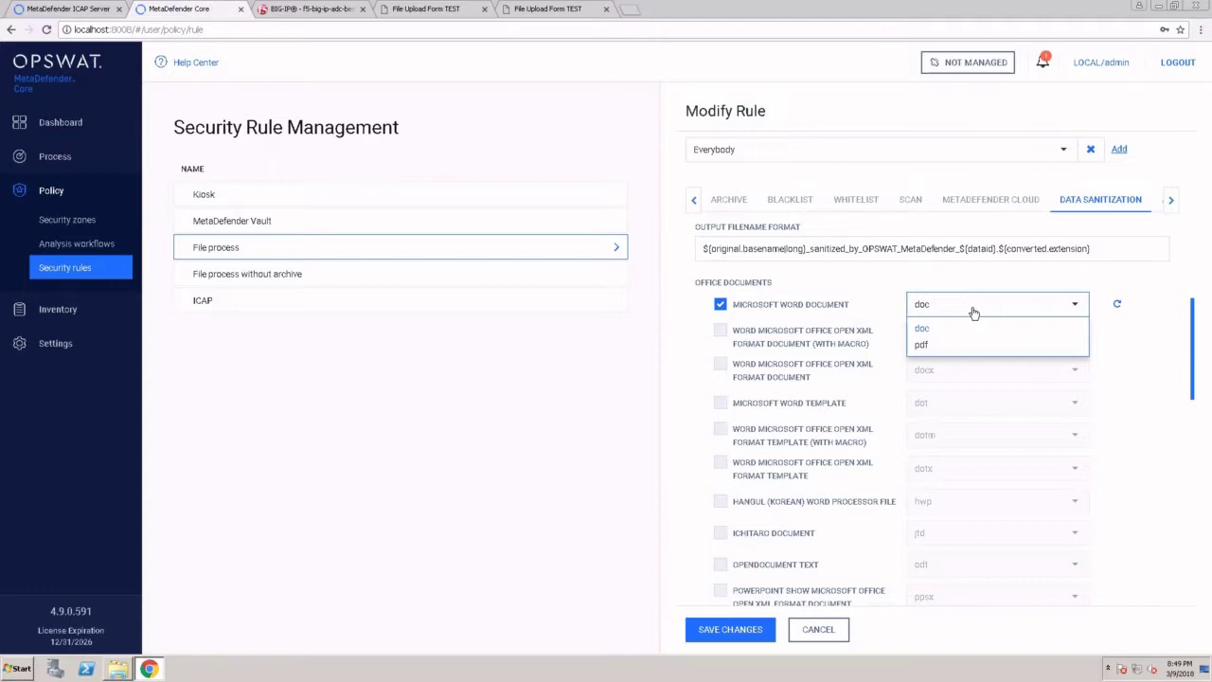
pyautogui.click(620, 385)
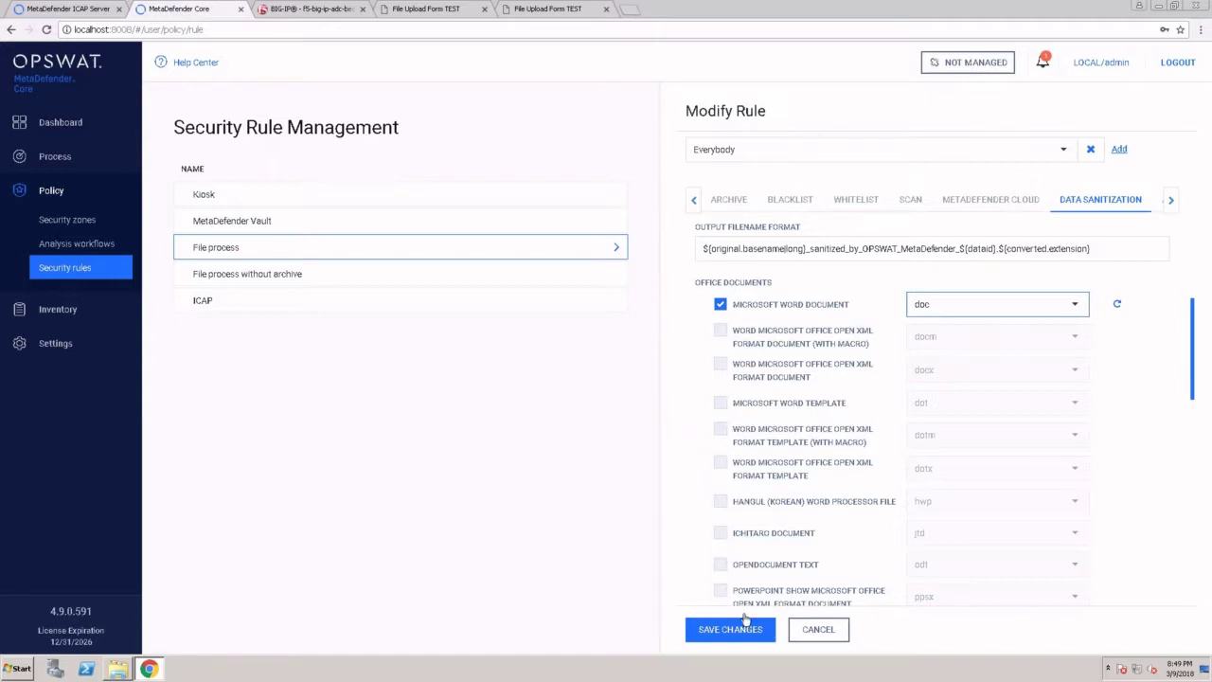
pyautogui.click(818, 630)
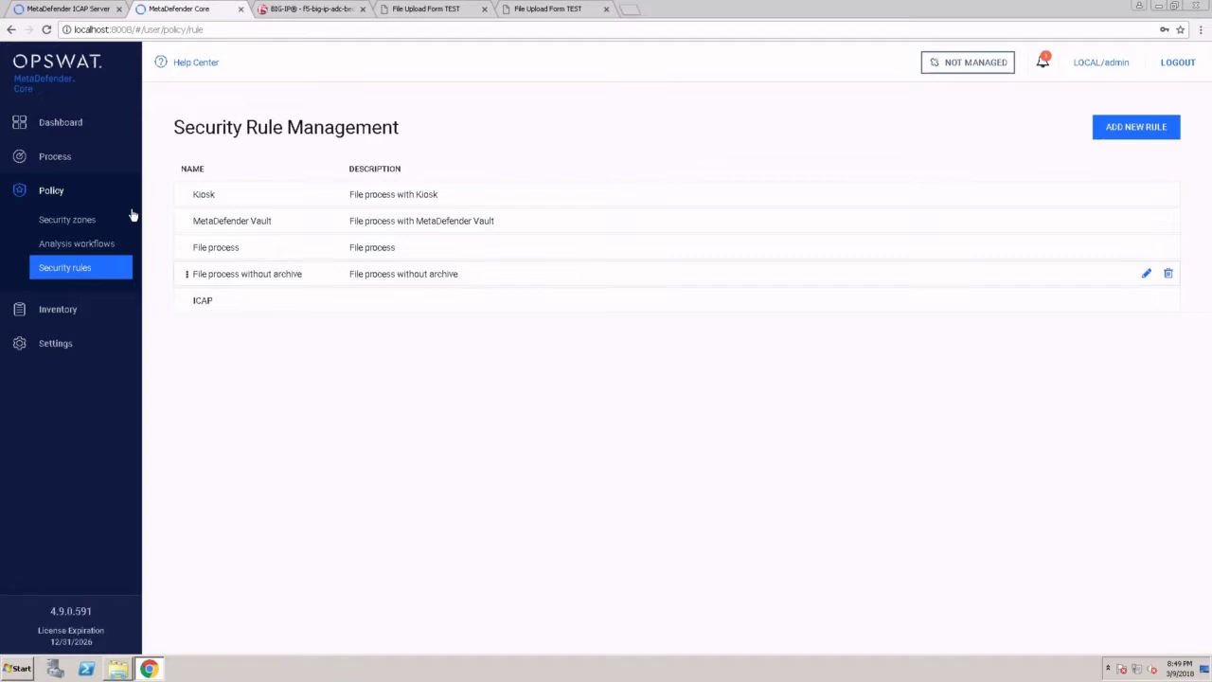
# Scan eicar from Desktop\Files with the File process rule, flagged infected by 8 of 8 engines
pyautogui.click(78, 169)
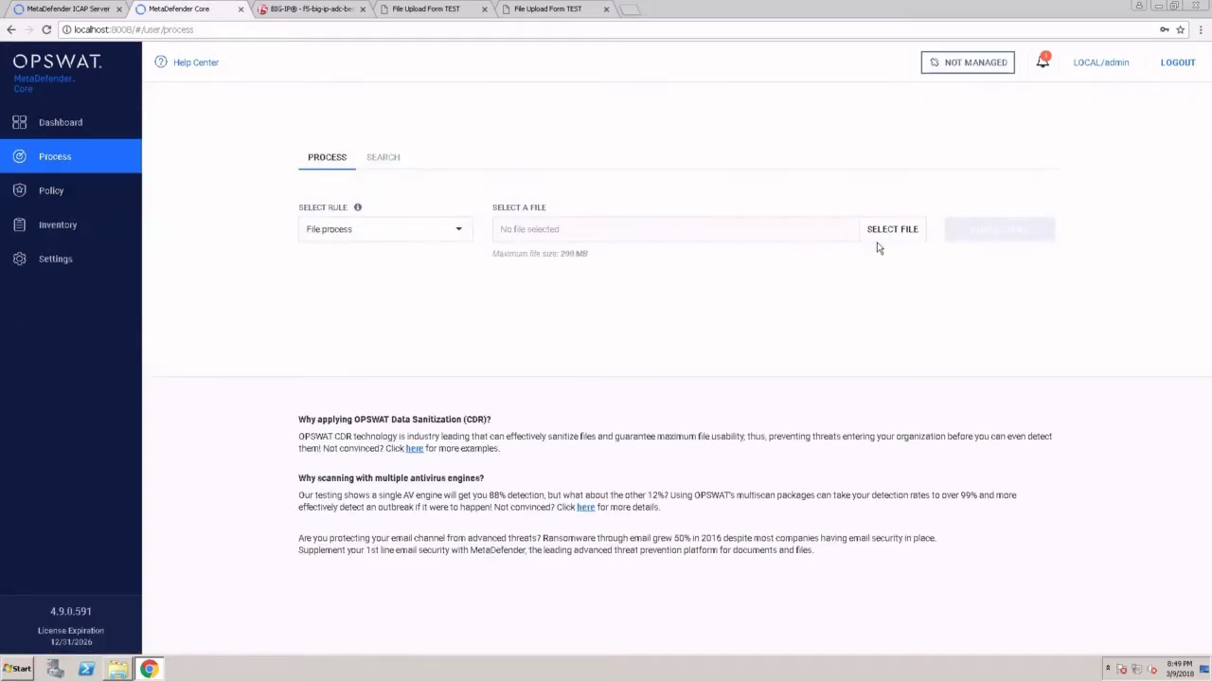
pyautogui.click(909, 230)
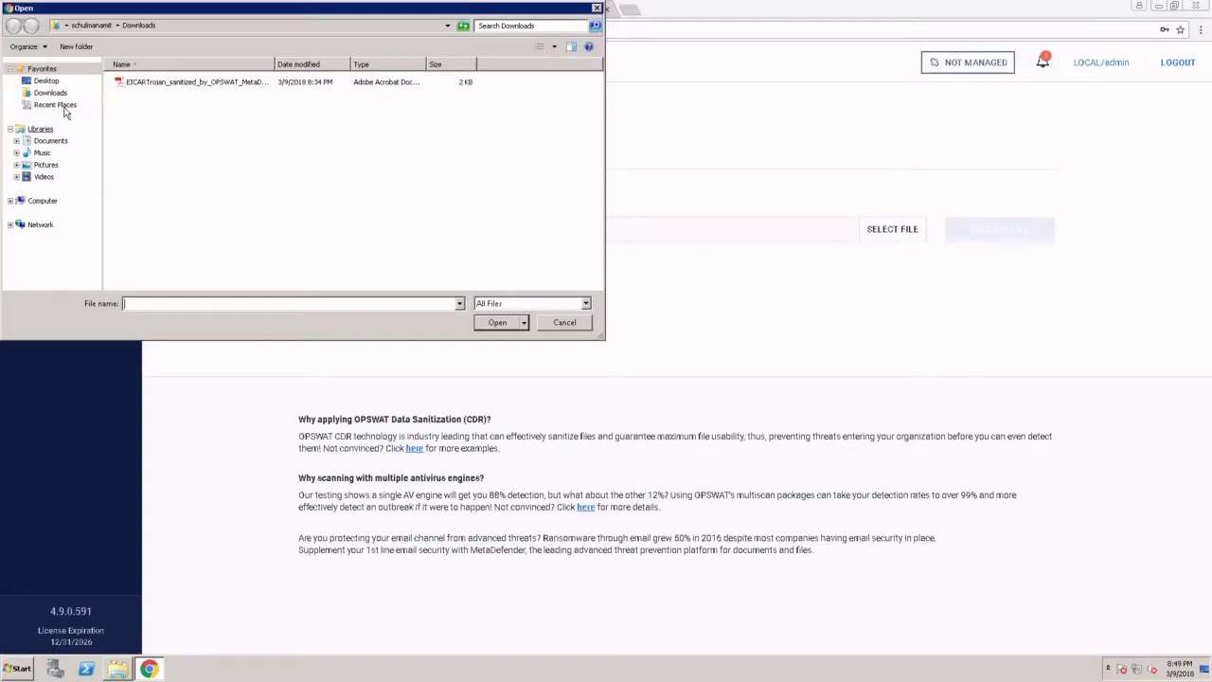
pyautogui.click(47, 80)
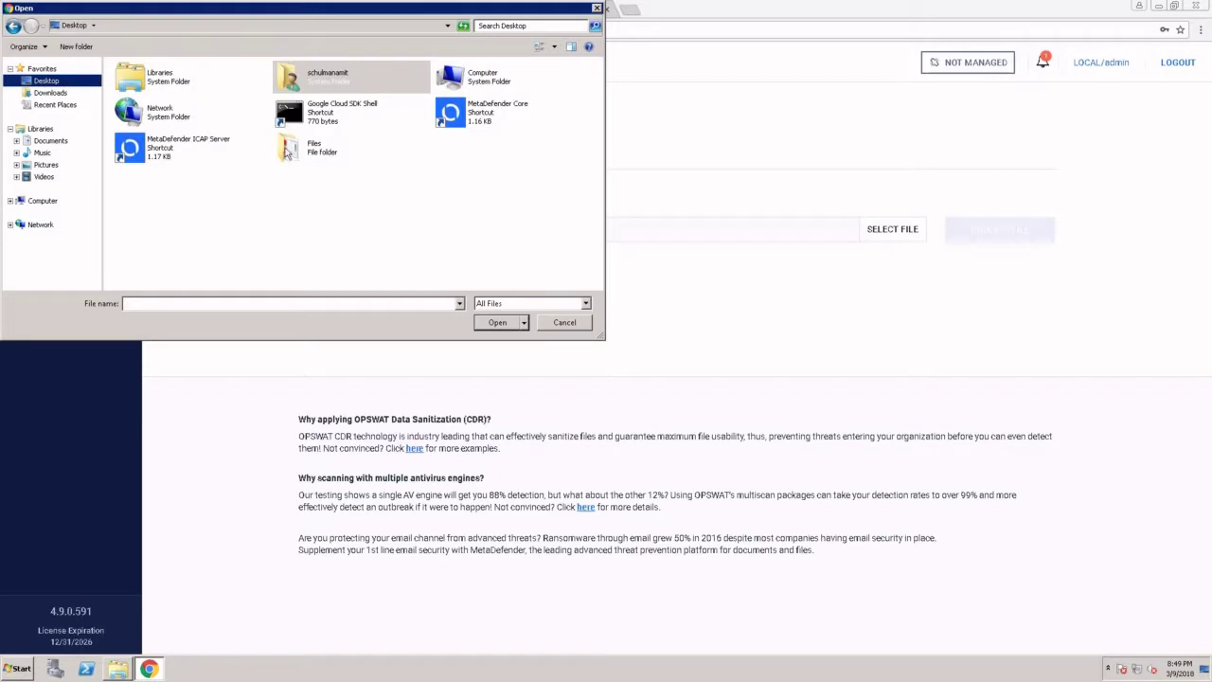
pyautogui.doubleClick(286, 151)
pyautogui.click(135, 112)
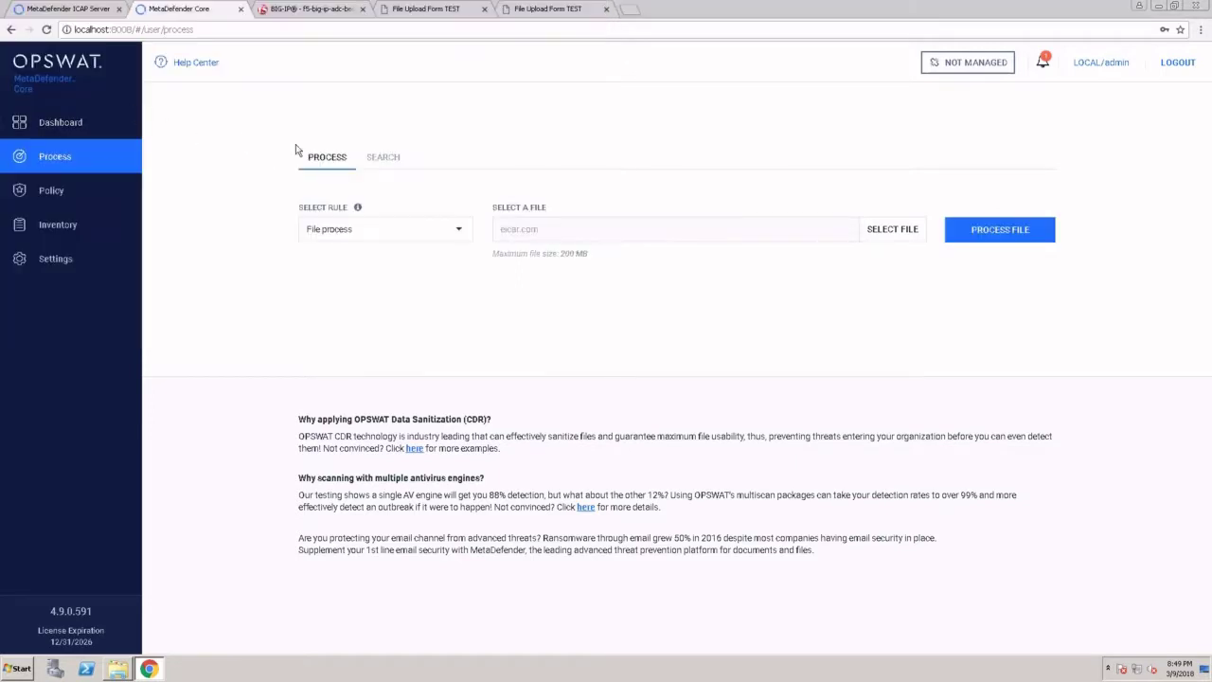
pyautogui.click(1005, 234)
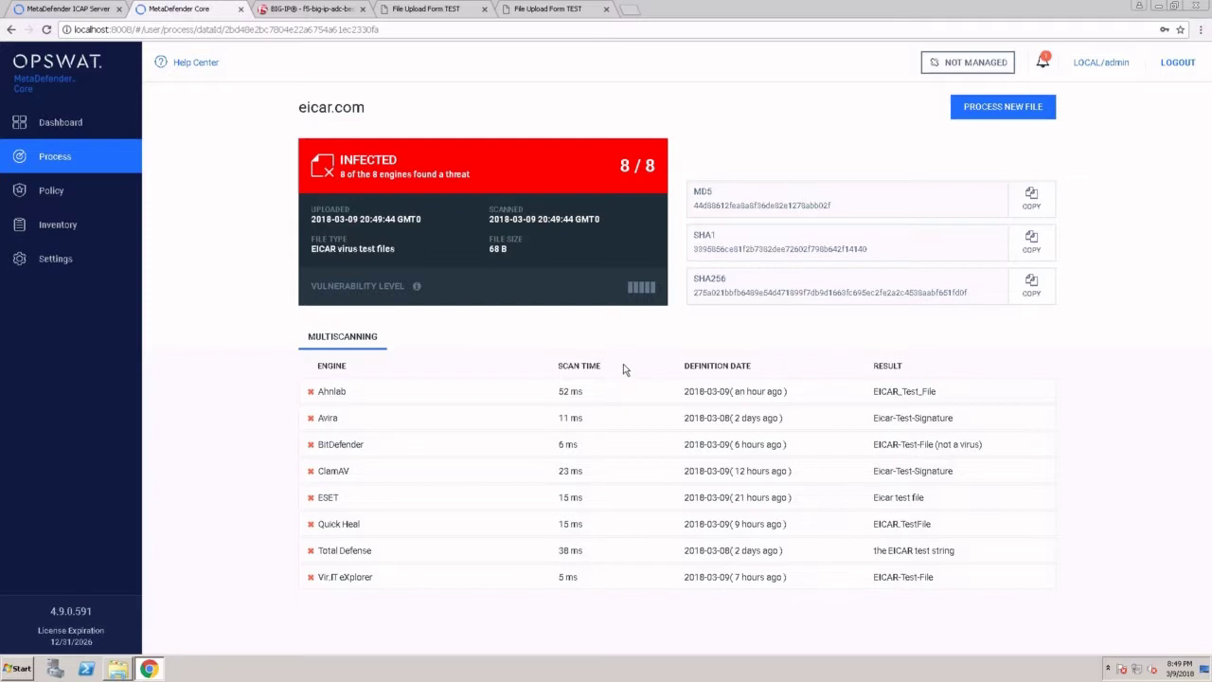
# Scan EICARTrojan.pdf under the ICAP rule, reported infected by 5 of 8 engines
pyautogui.click(995, 112)
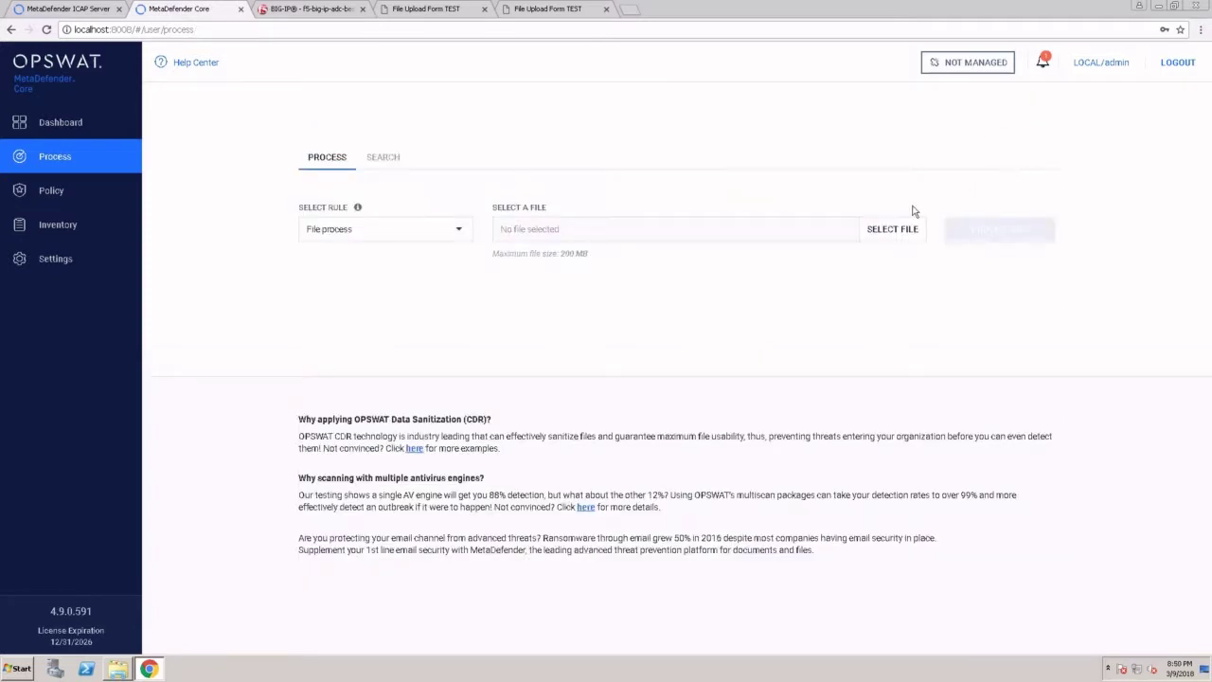
pyautogui.click(420, 236)
pyautogui.click(370, 287)
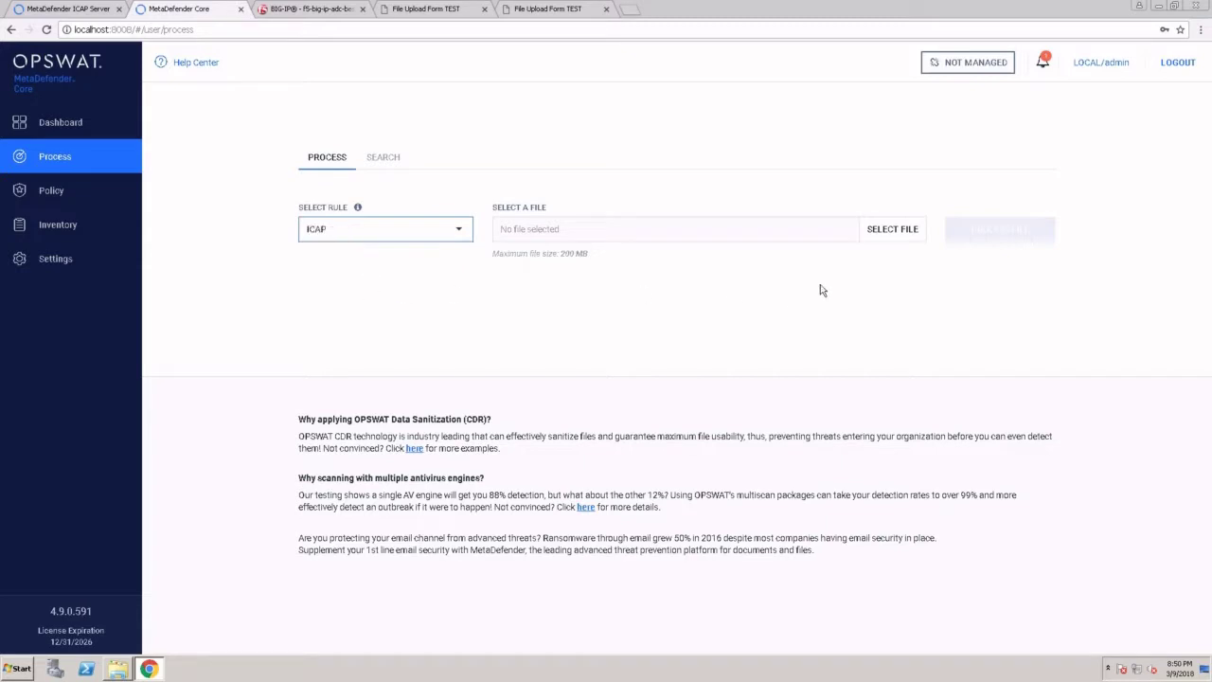
pyautogui.click(892, 230)
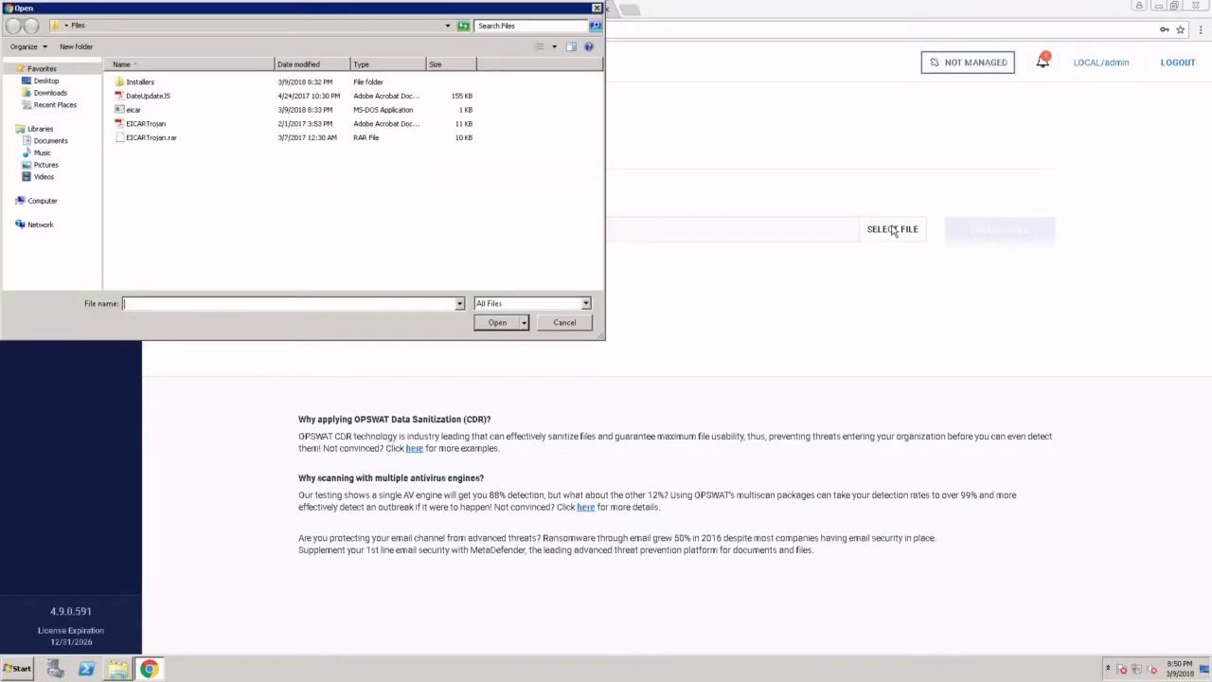
pyautogui.doubleClick(159, 126)
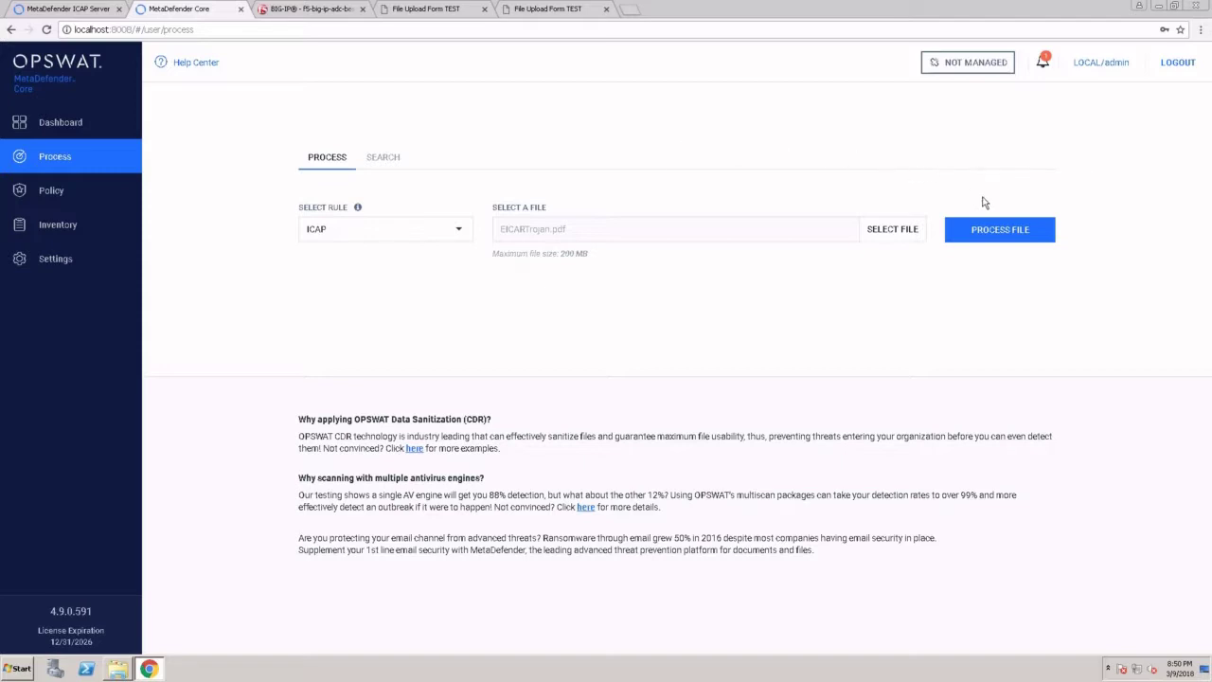
pyautogui.click(981, 239)
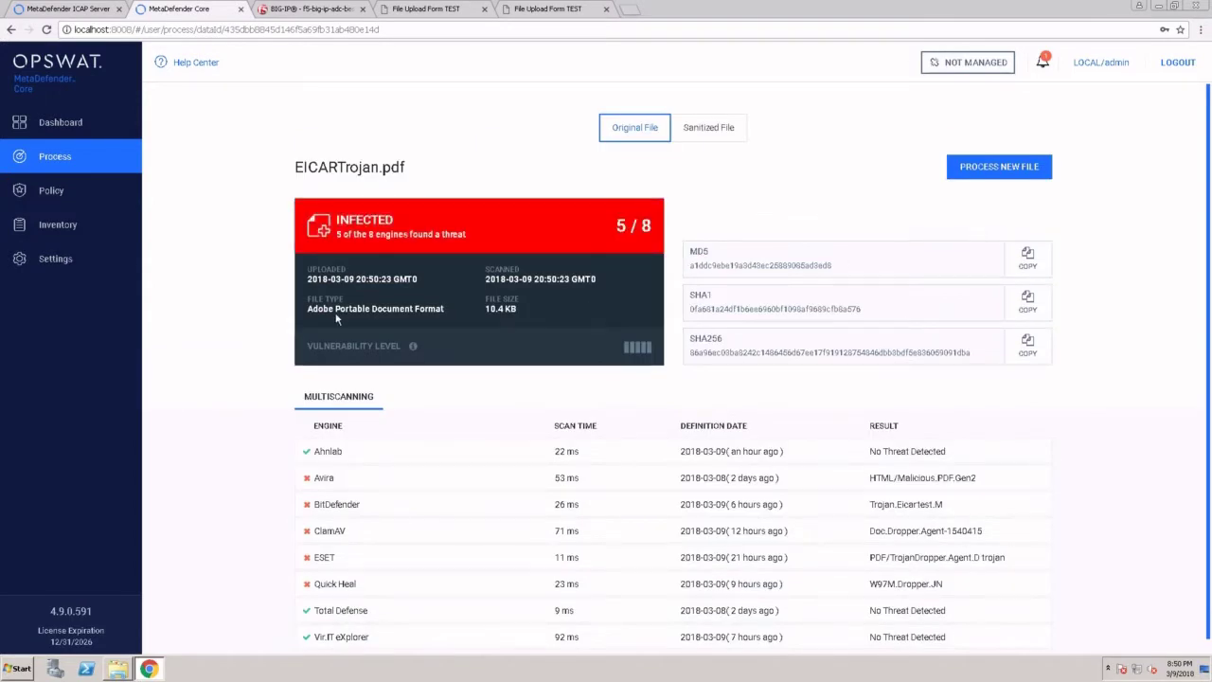
# Scroll the EICARTrojan.pdf scan results down to the sanitized file section
pyautogui.scroll(-1, 286, 323)
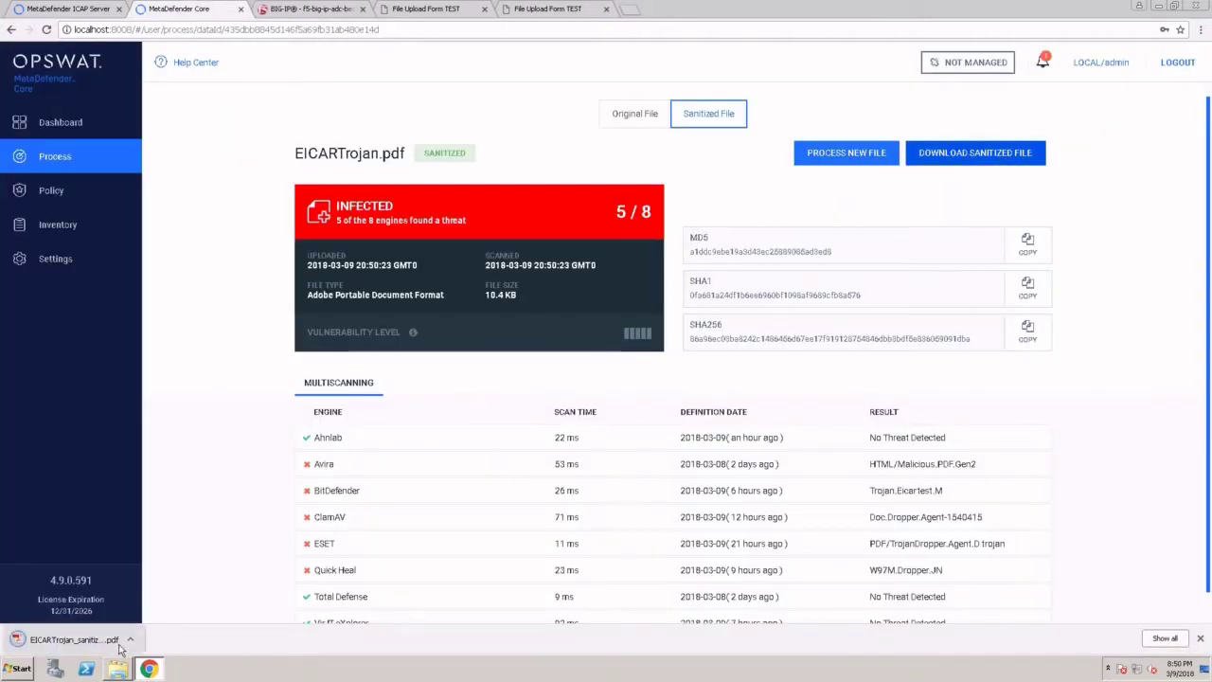
# Scan the downloaded sanitized PDF from the Downloads folder under the ICAP rule
pyautogui.click(837, 164)
pyautogui.click(898, 230)
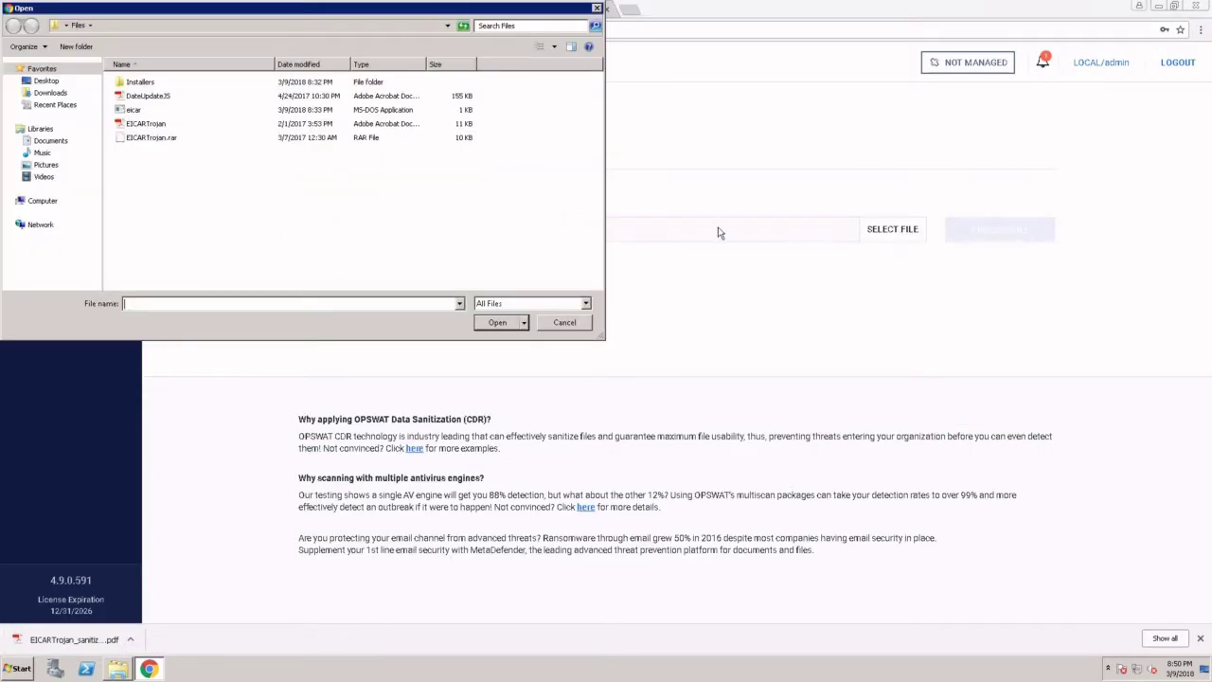
pyautogui.click(55, 104)
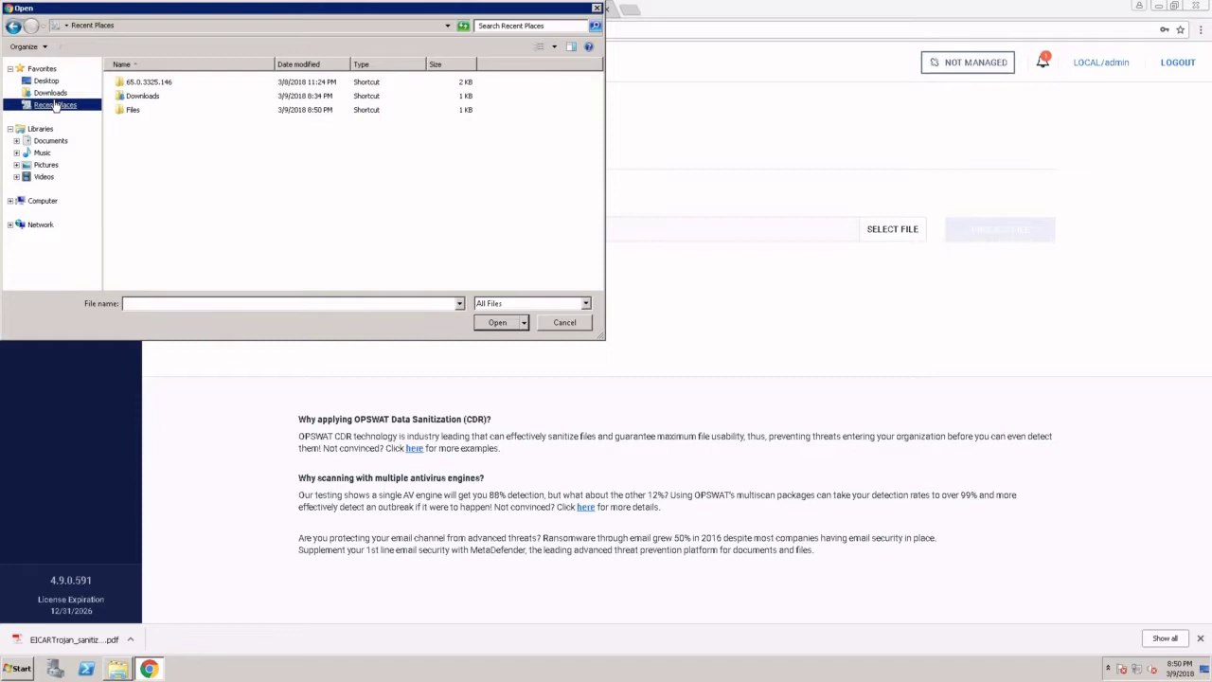
pyautogui.click(50, 92)
pyautogui.click(180, 97)
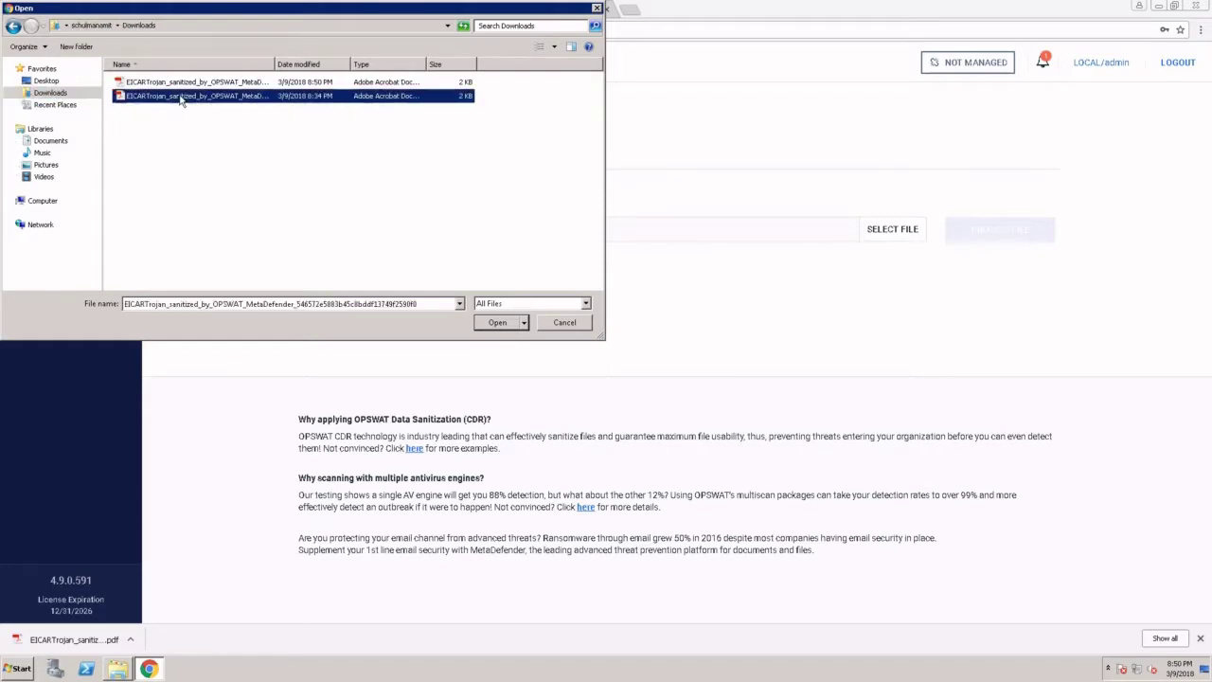
pyautogui.doubleClick(179, 98)
pyautogui.click(954, 230)
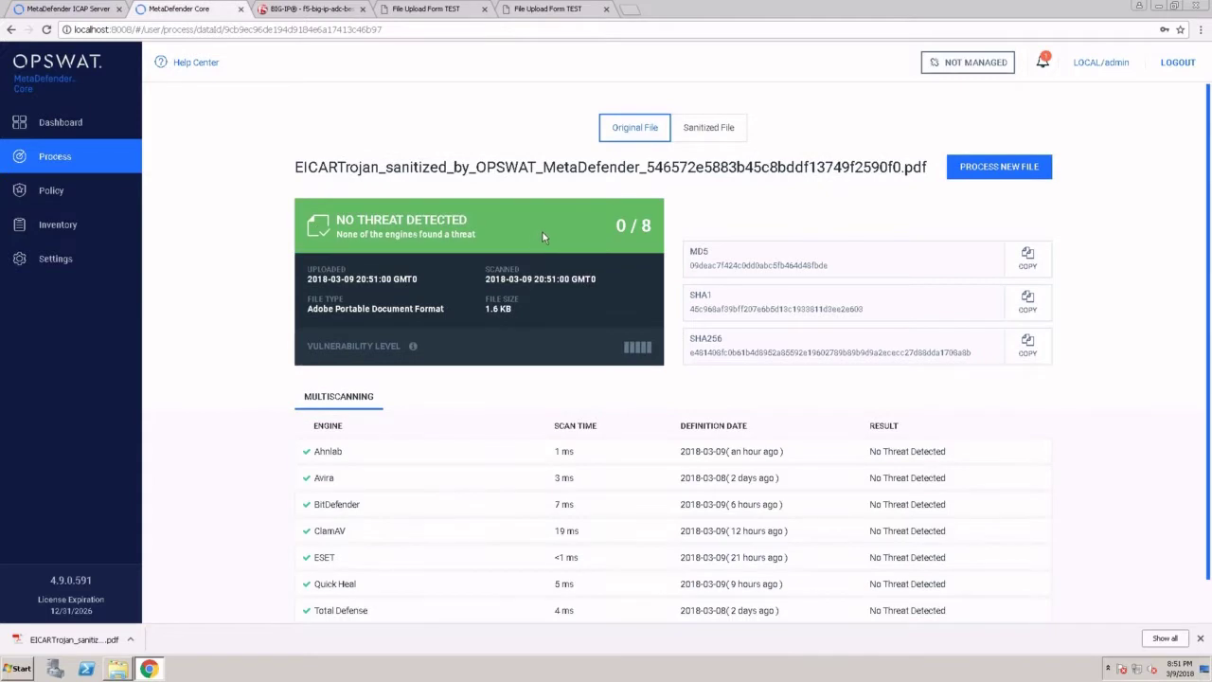
# Review the sanitized PDF's results, return to a blank upload form, and close the downloads bar
pyautogui.scroll(-1, 279, 278)
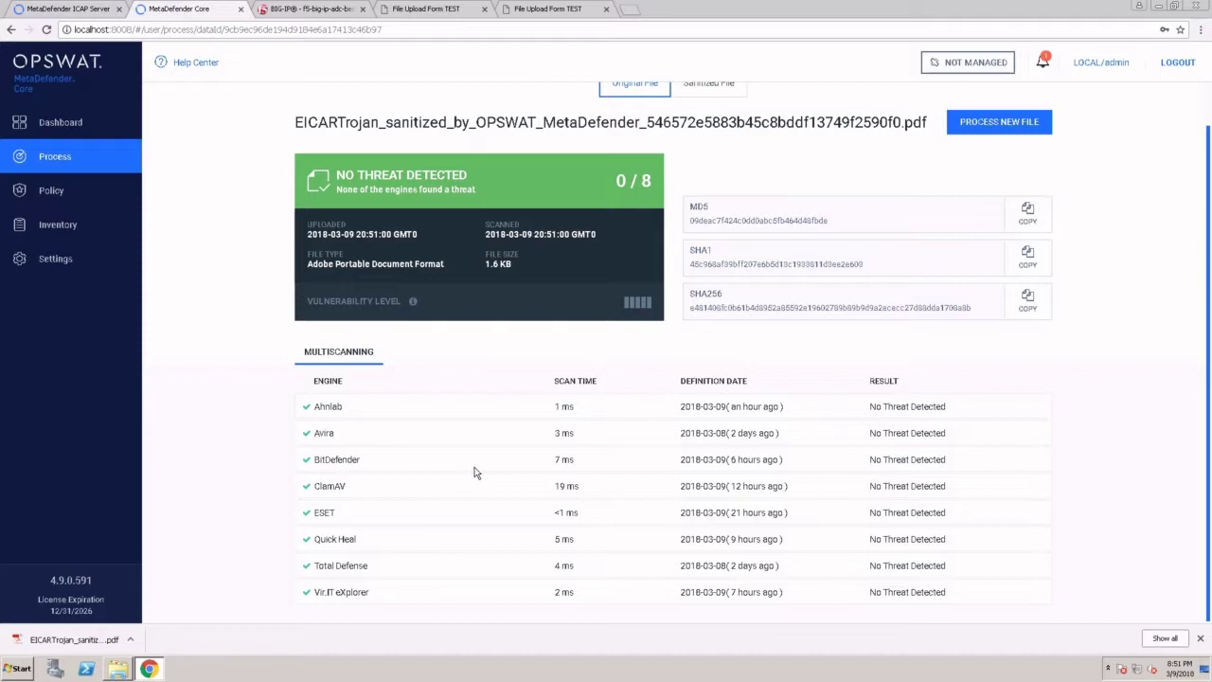
pyautogui.scroll(1, 483, 472)
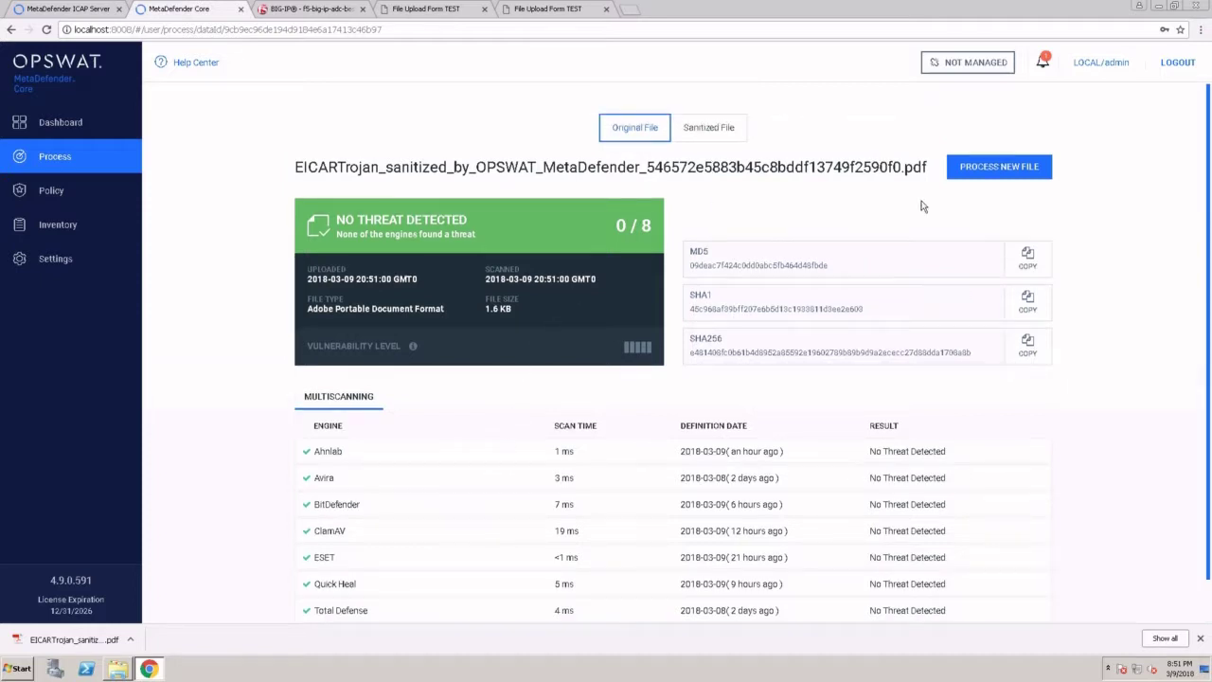
pyautogui.click(978, 170)
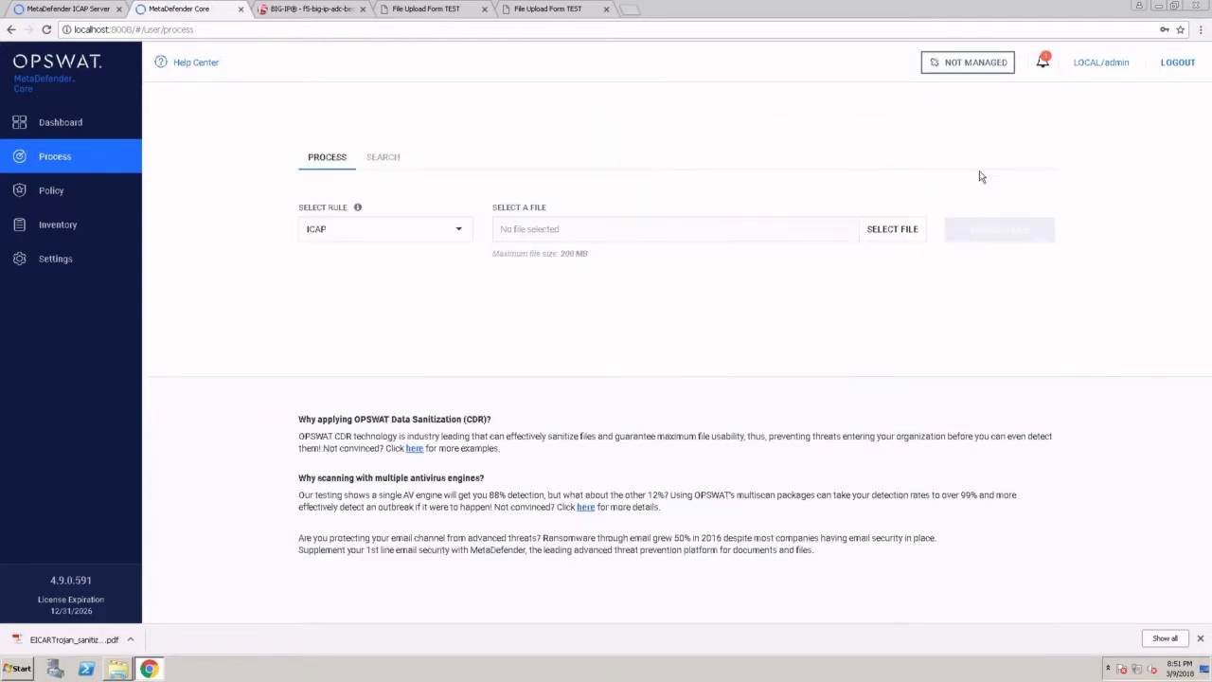
pyautogui.click(1199, 639)
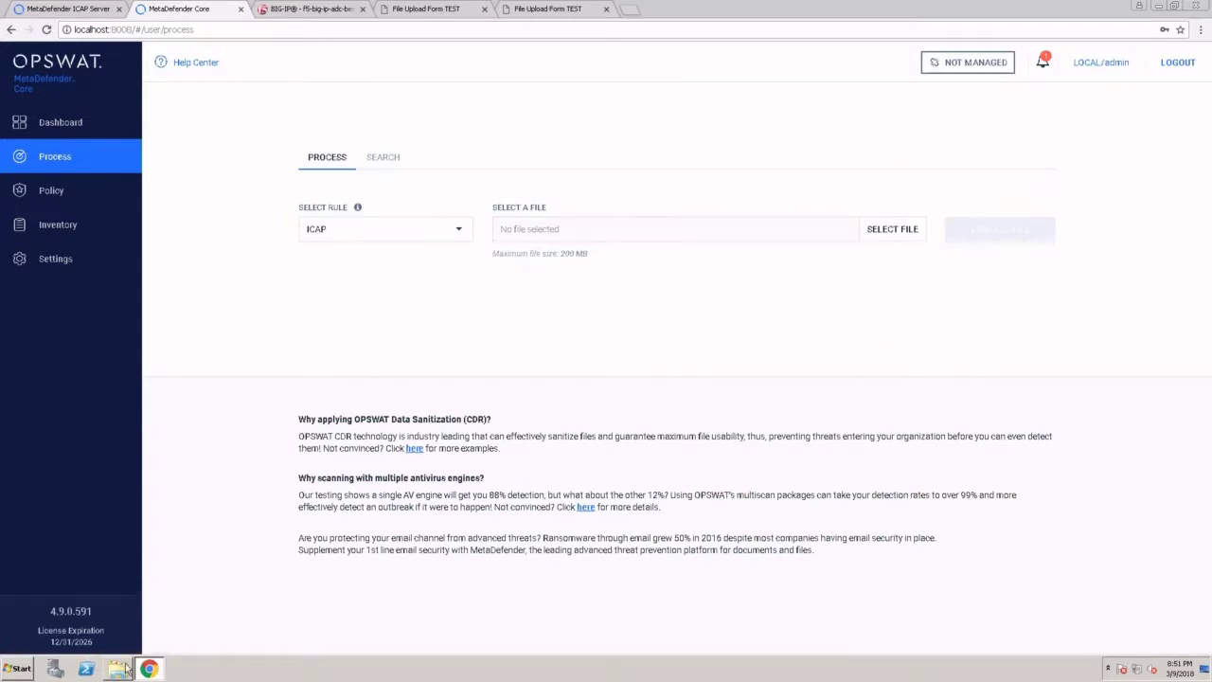
# Open the Files folder window and select DateUpdateJS.pdf
pyautogui.click(126, 669)
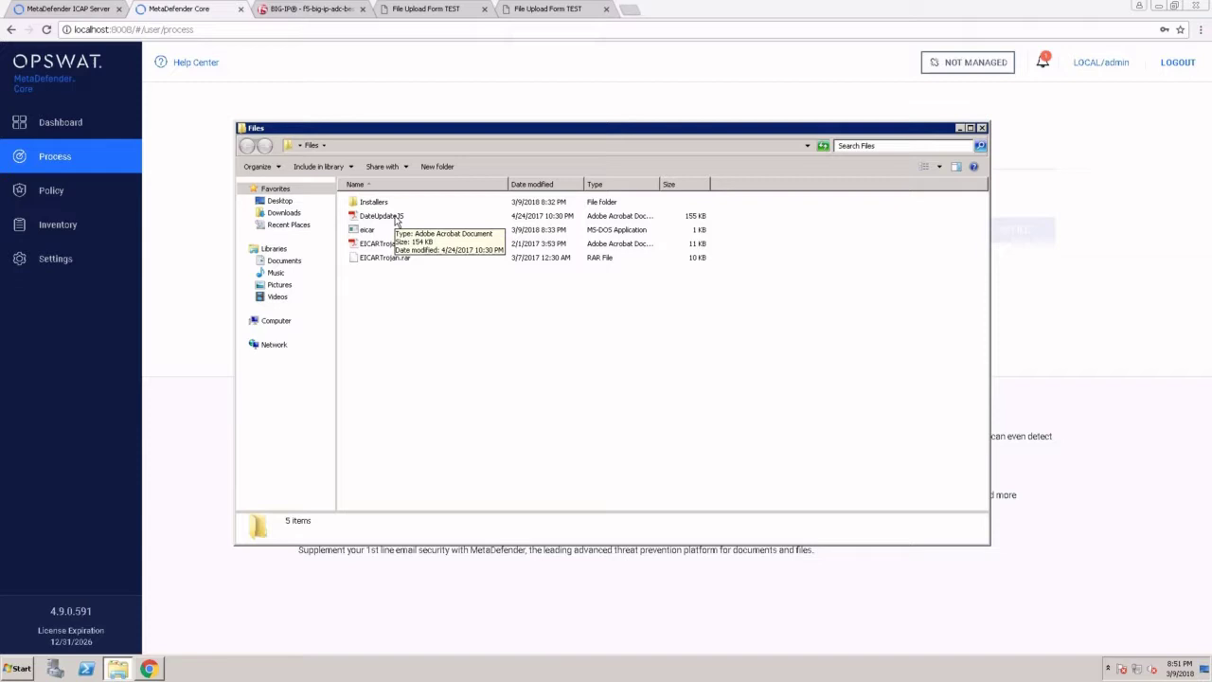
pyautogui.click(397, 221)
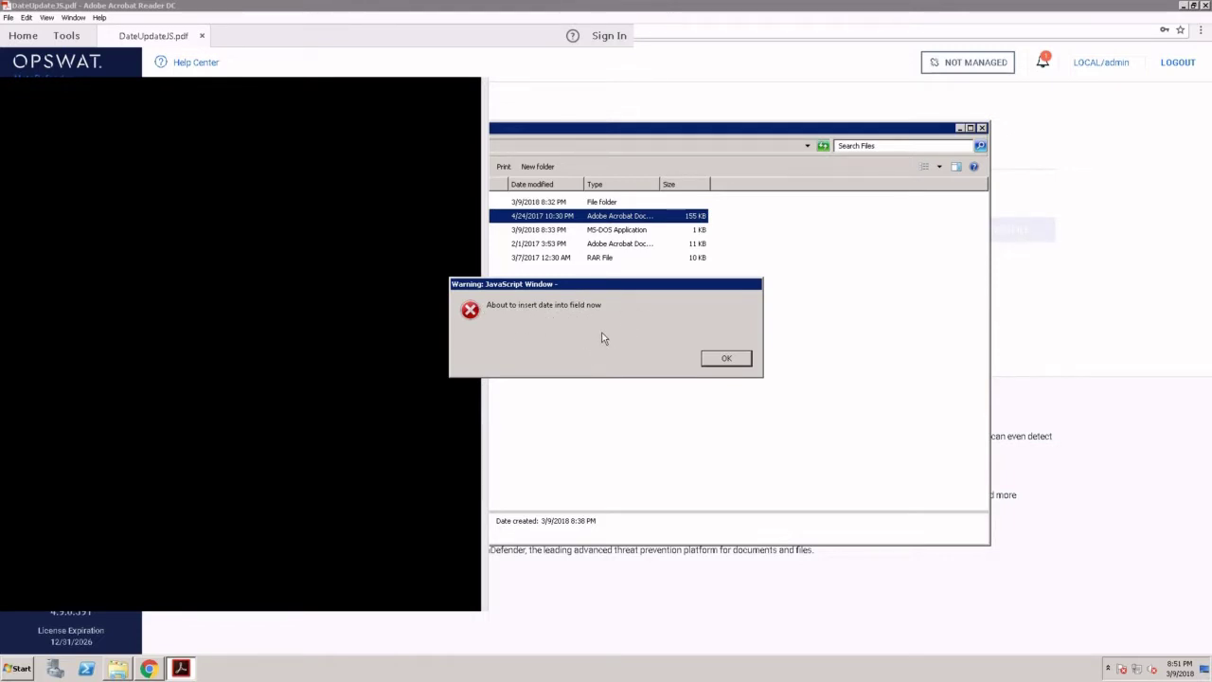
# Dismiss the JavaScript alert and confirm the Date field was filled in as 03/09/2018
pyautogui.click(721, 363)
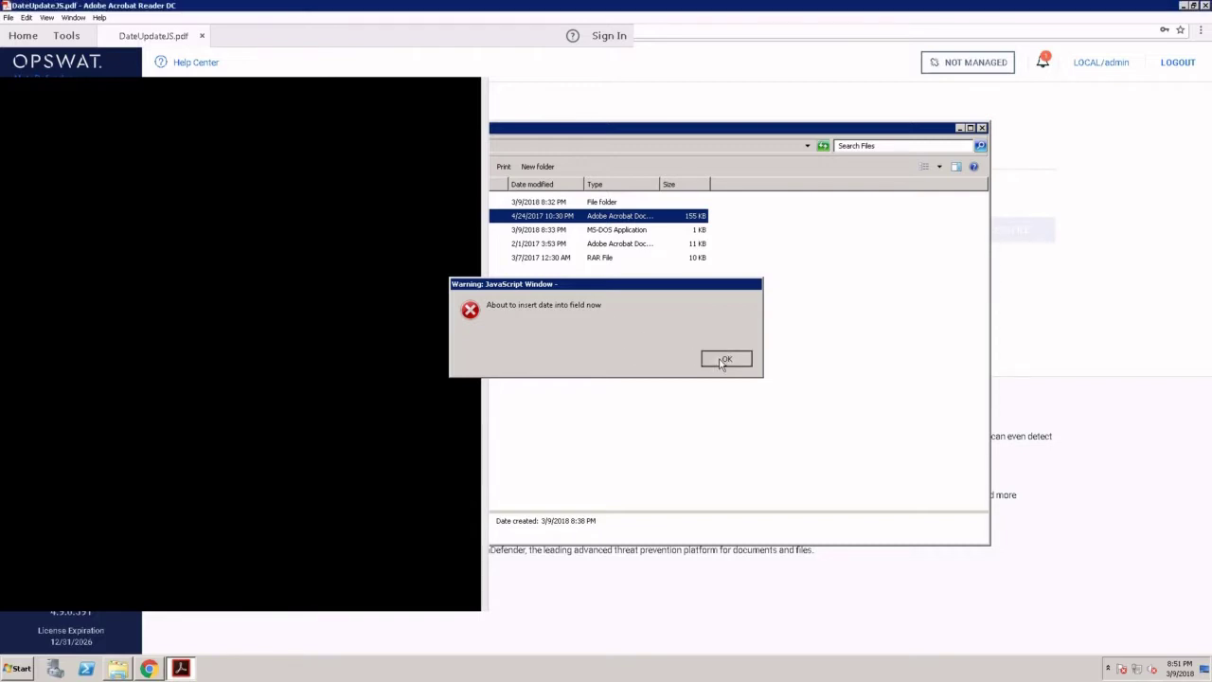
pyautogui.click(723, 361)
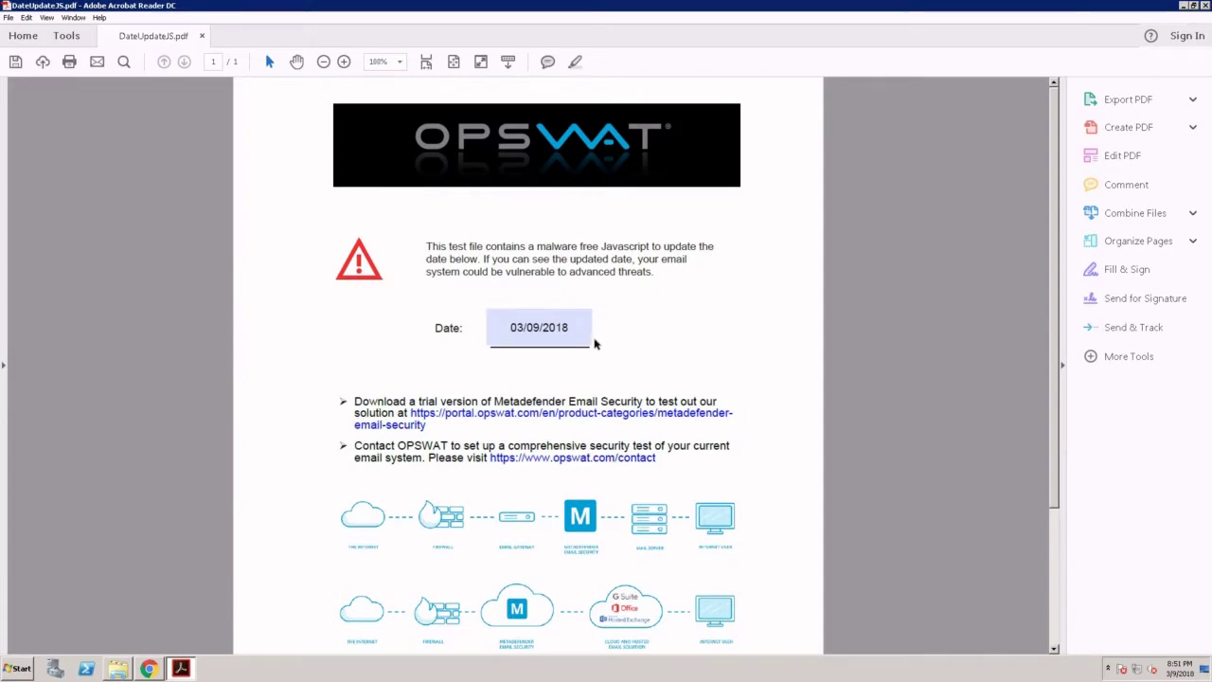
pyautogui.click(531, 331)
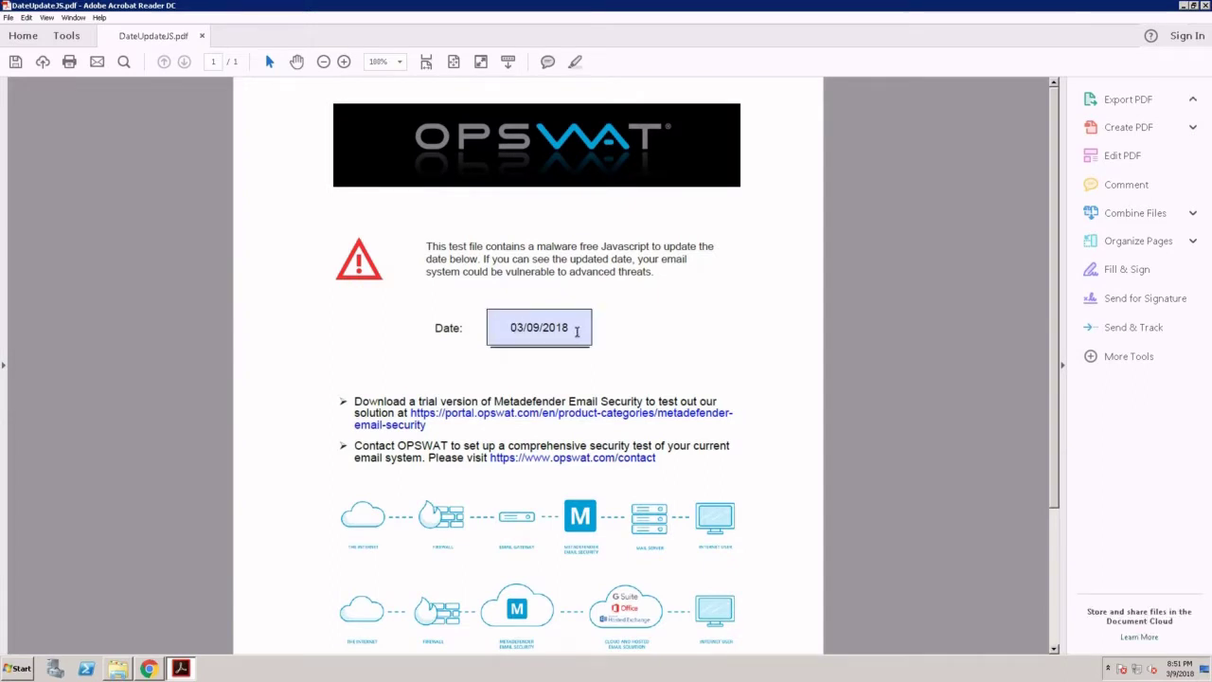
pyautogui.click(546, 354)
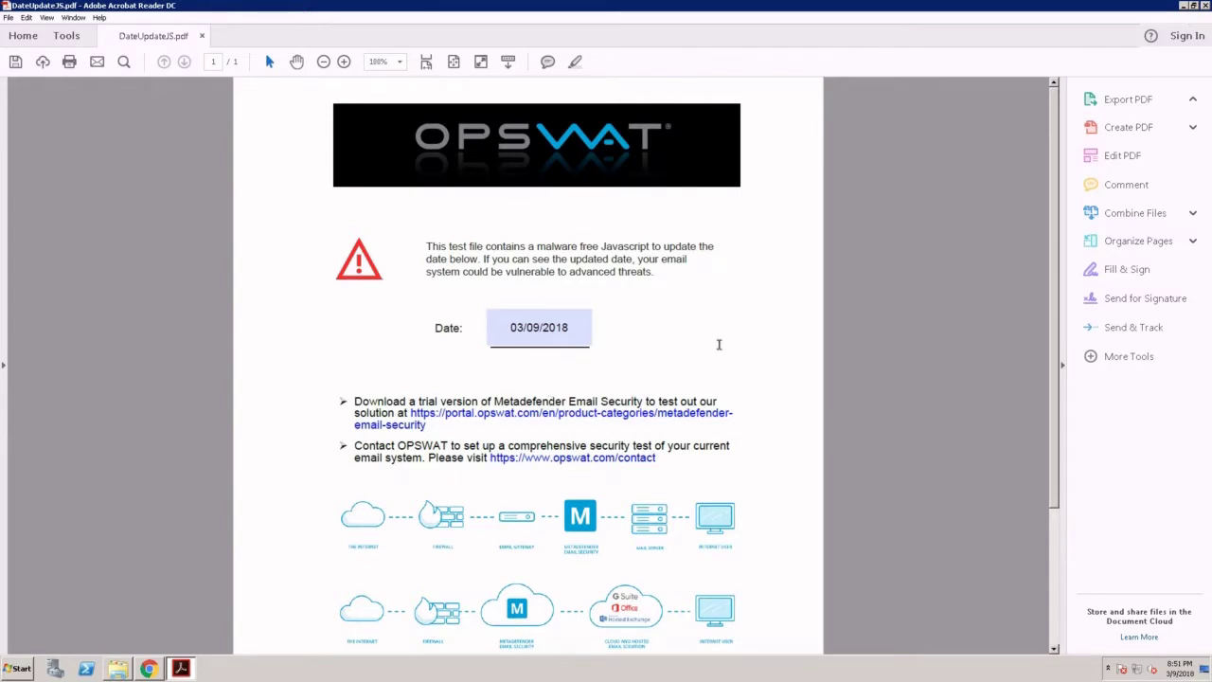
# Upload DateUpdateJS.pdf from Desktop > Files to MetaDefender Core and process it
pyautogui.click(1183, 6)
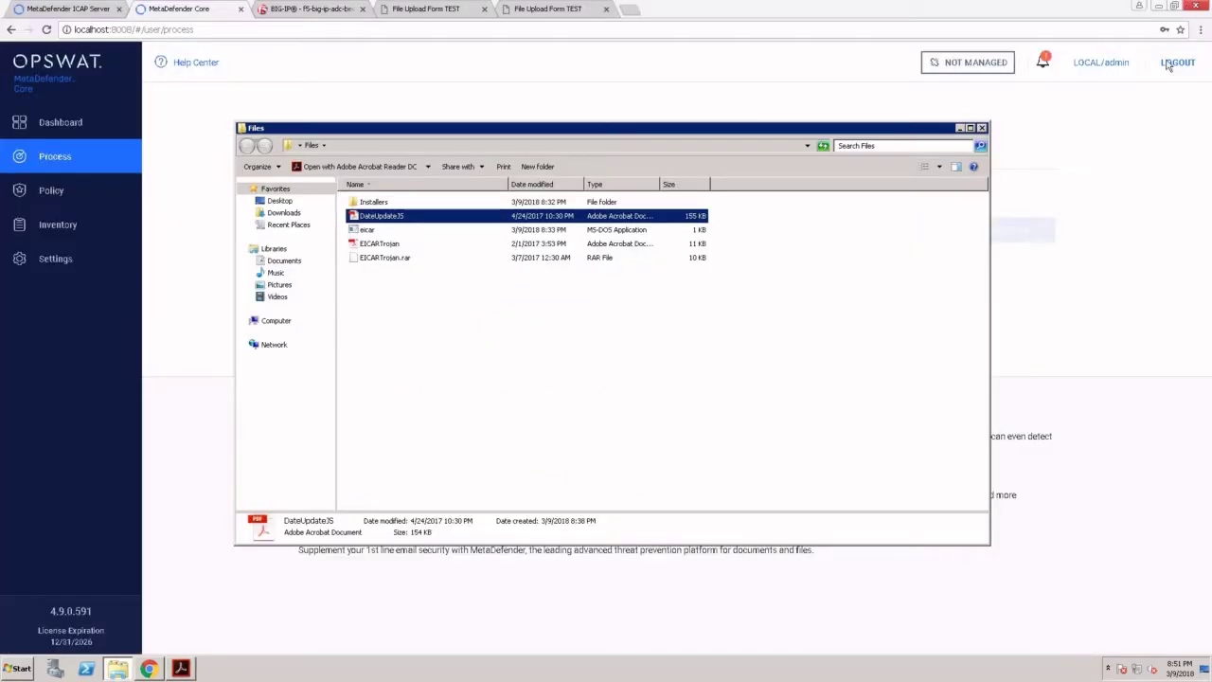
pyautogui.click(179, 310)
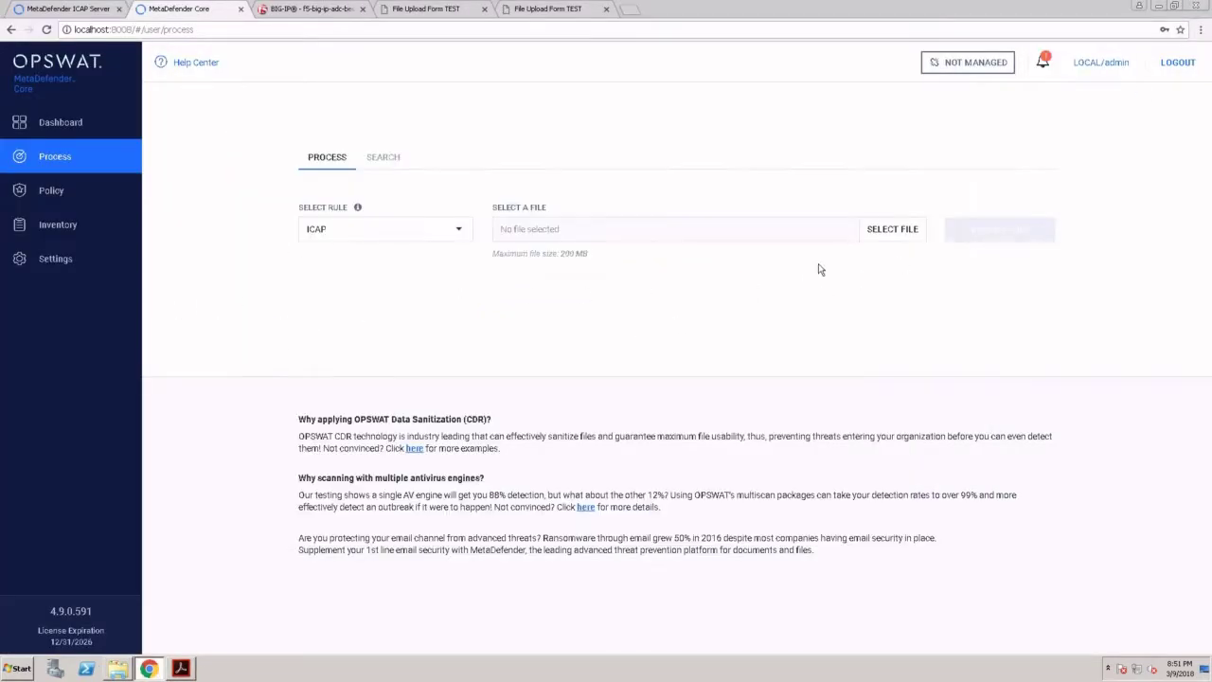
pyautogui.click(891, 229)
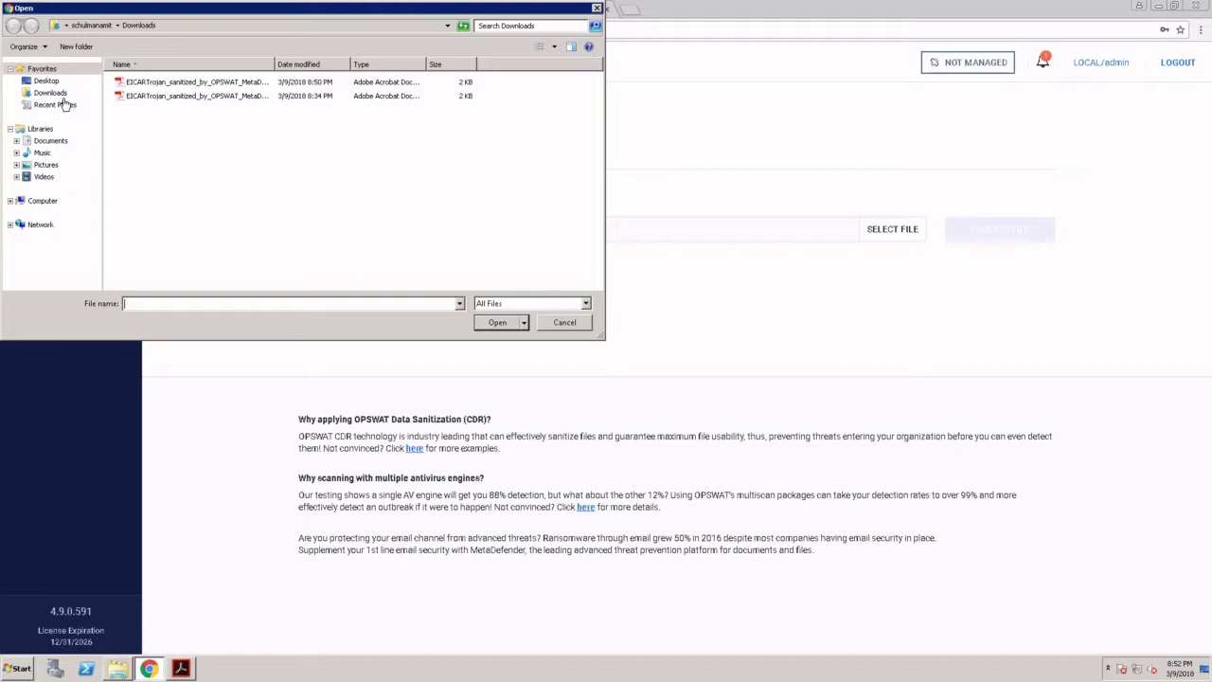
pyautogui.click(47, 80)
pyautogui.doubleClick(299, 150)
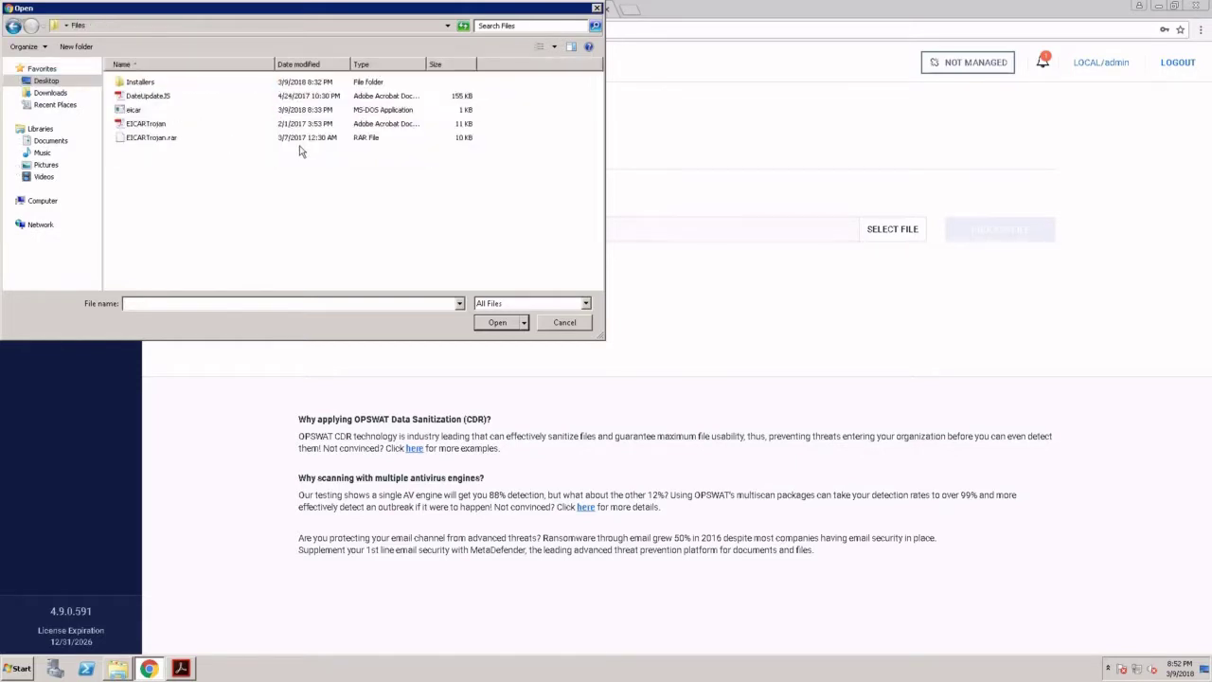
pyautogui.doubleClick(150, 95)
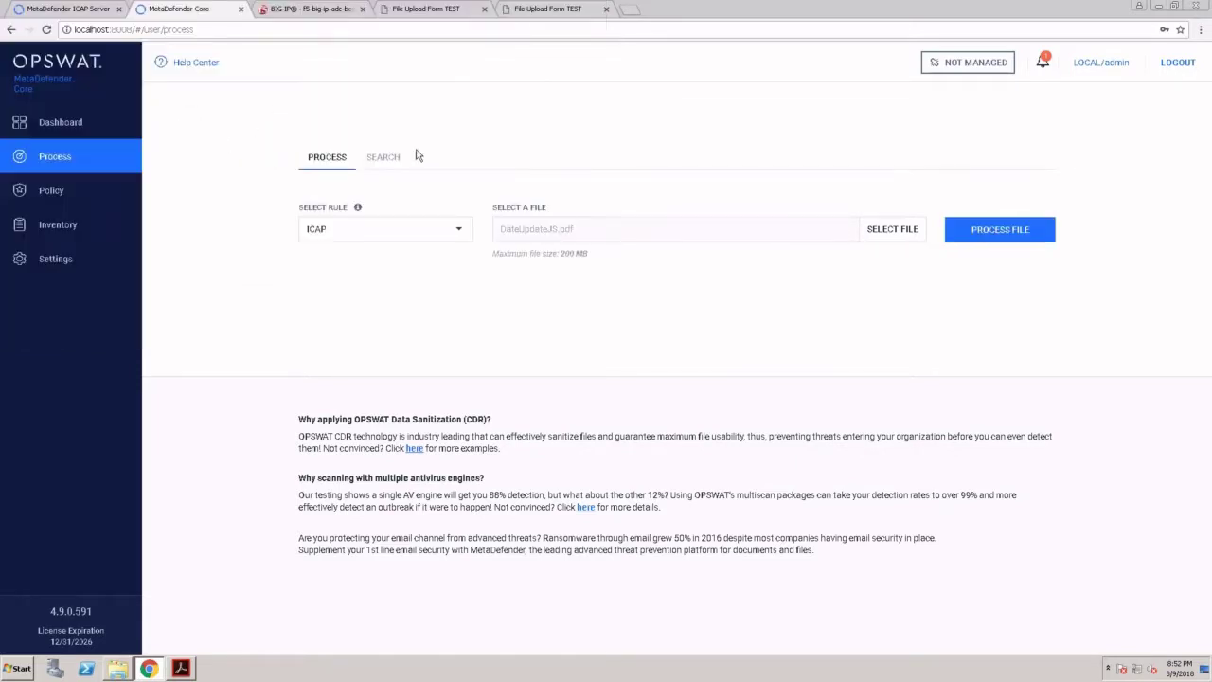
pyautogui.click(992, 241)
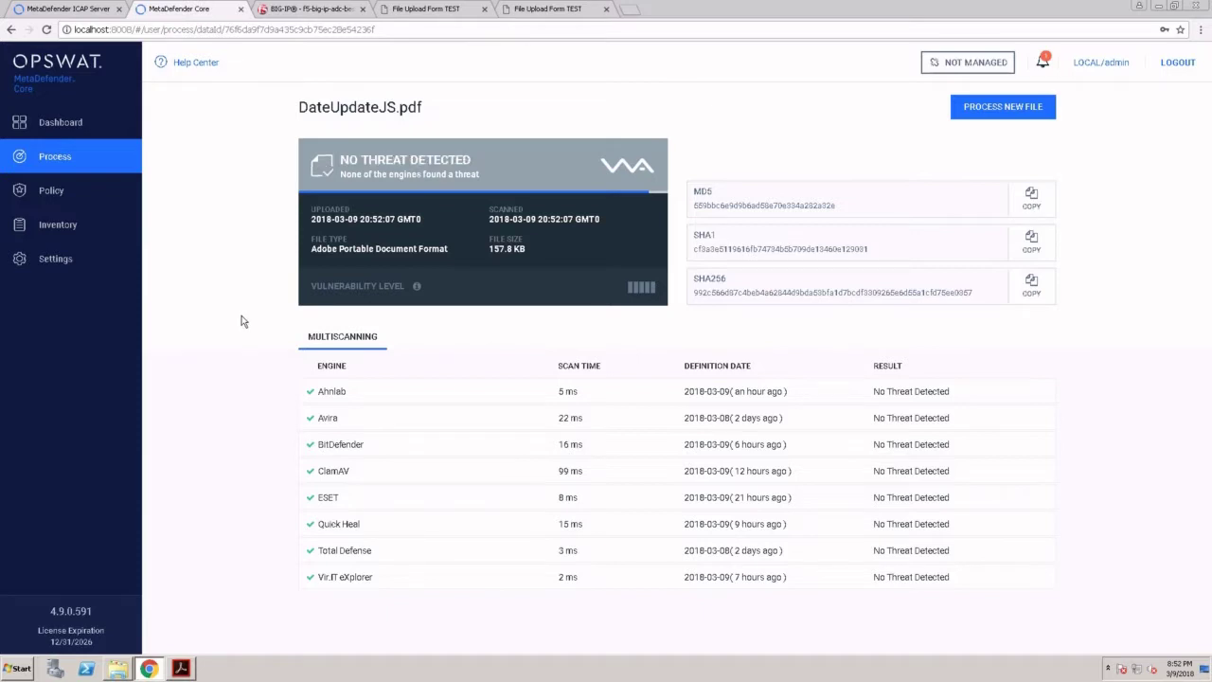
# Download the sanitized DateUpdateJS PDF and open it from its folder in Acrobat Reader
pyautogui.scroll(-1, 236, 320)
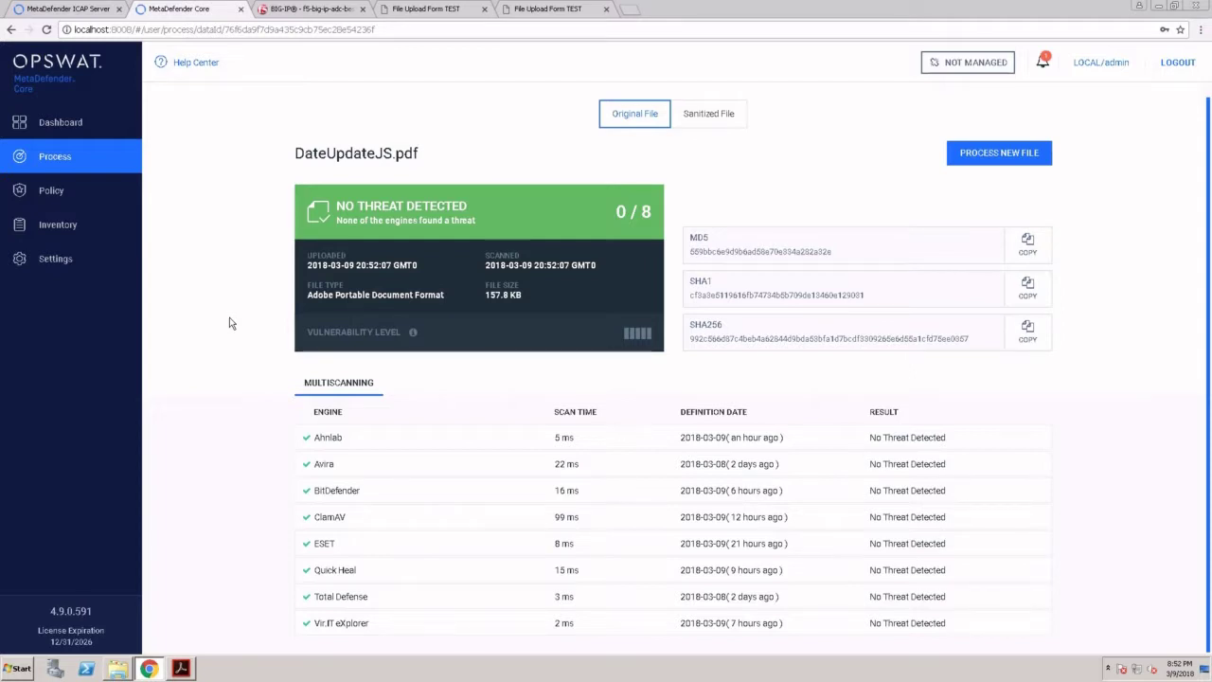
pyautogui.click(703, 121)
pyautogui.click(975, 153)
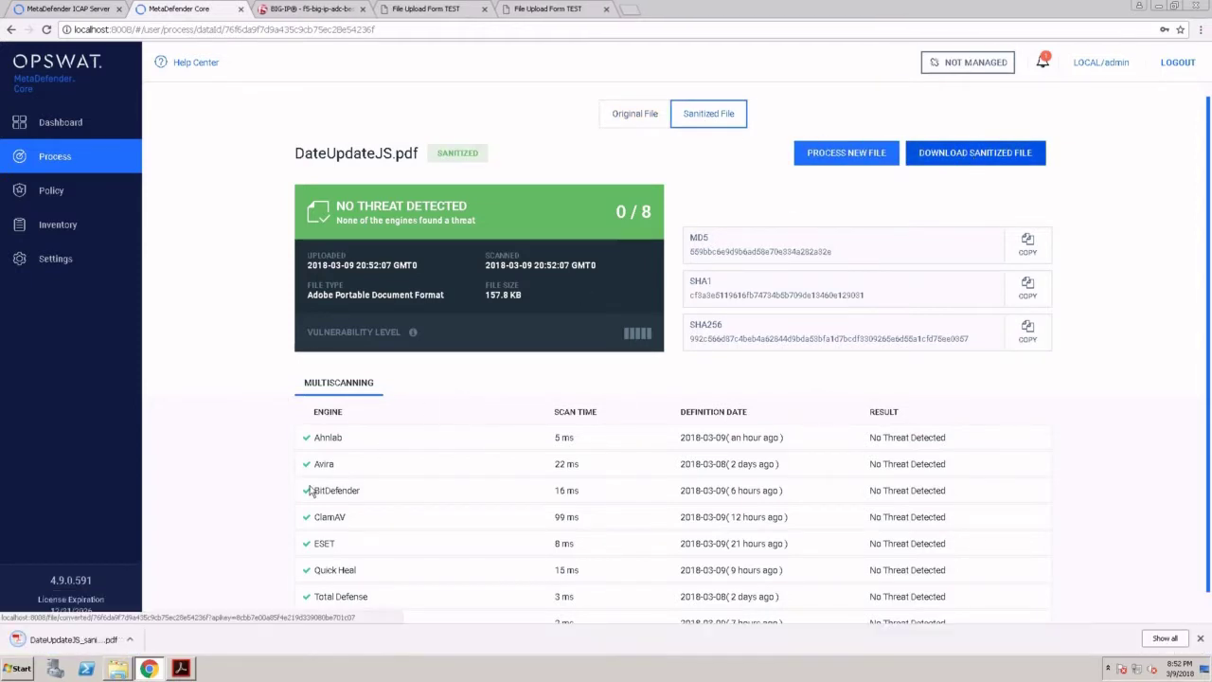
pyautogui.click(130, 639)
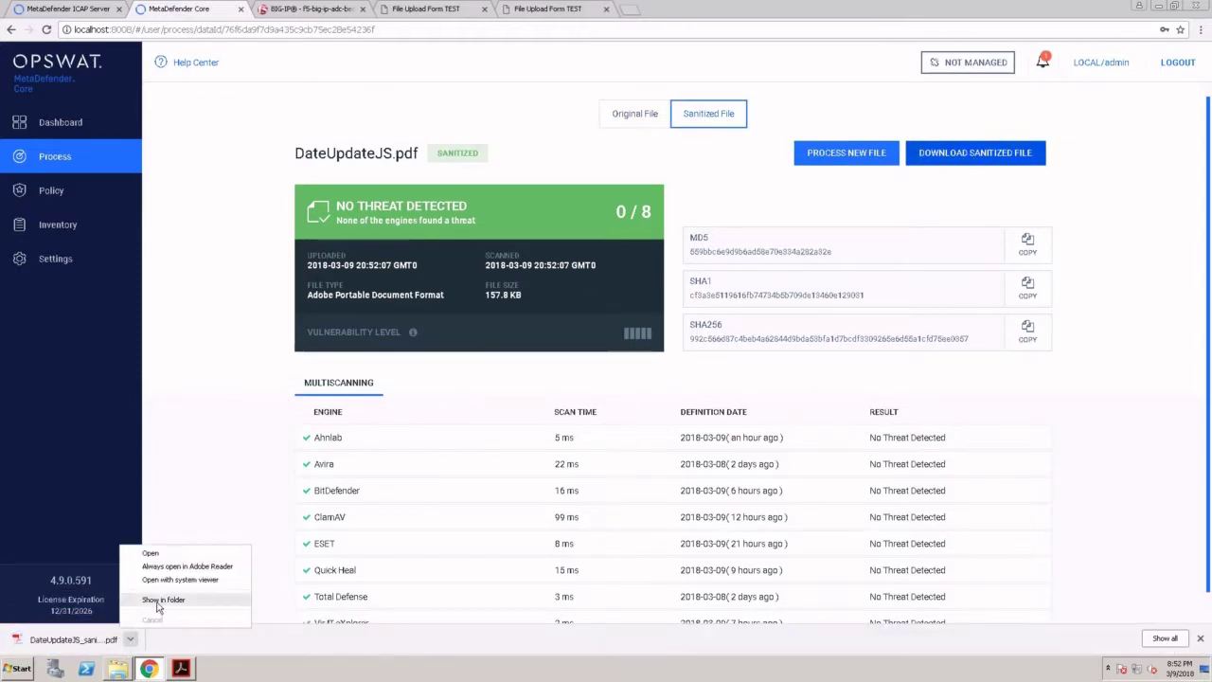
pyautogui.click(157, 603)
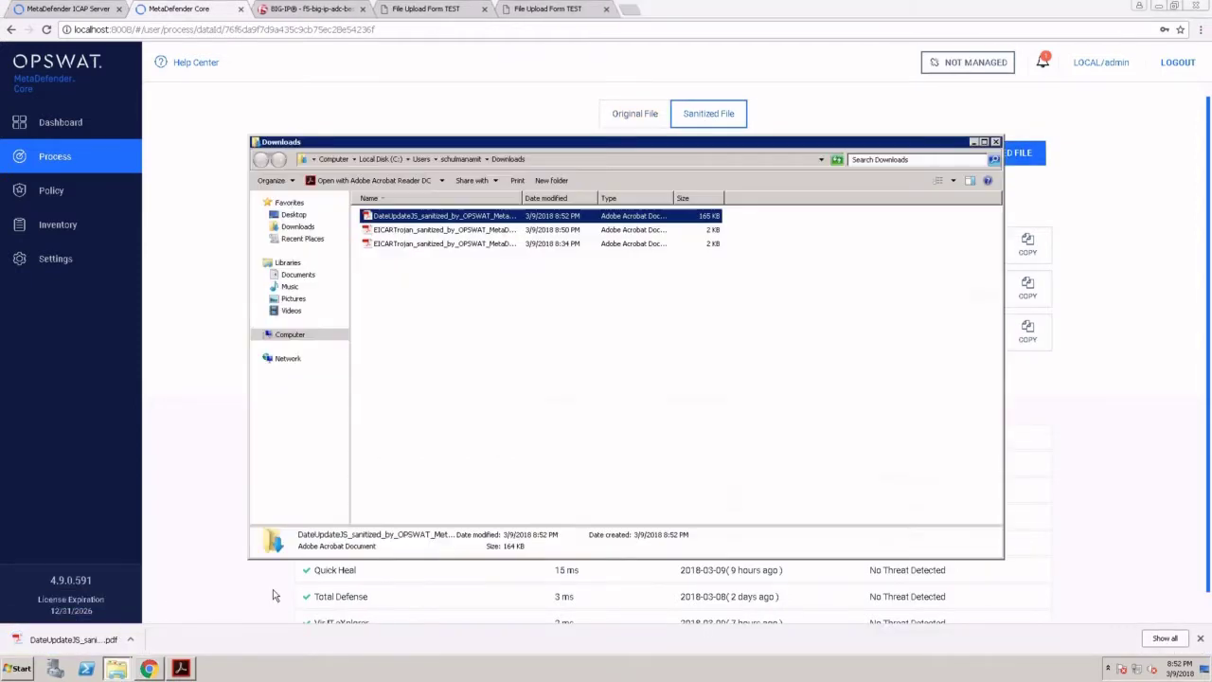
pyautogui.doubleClick(449, 219)
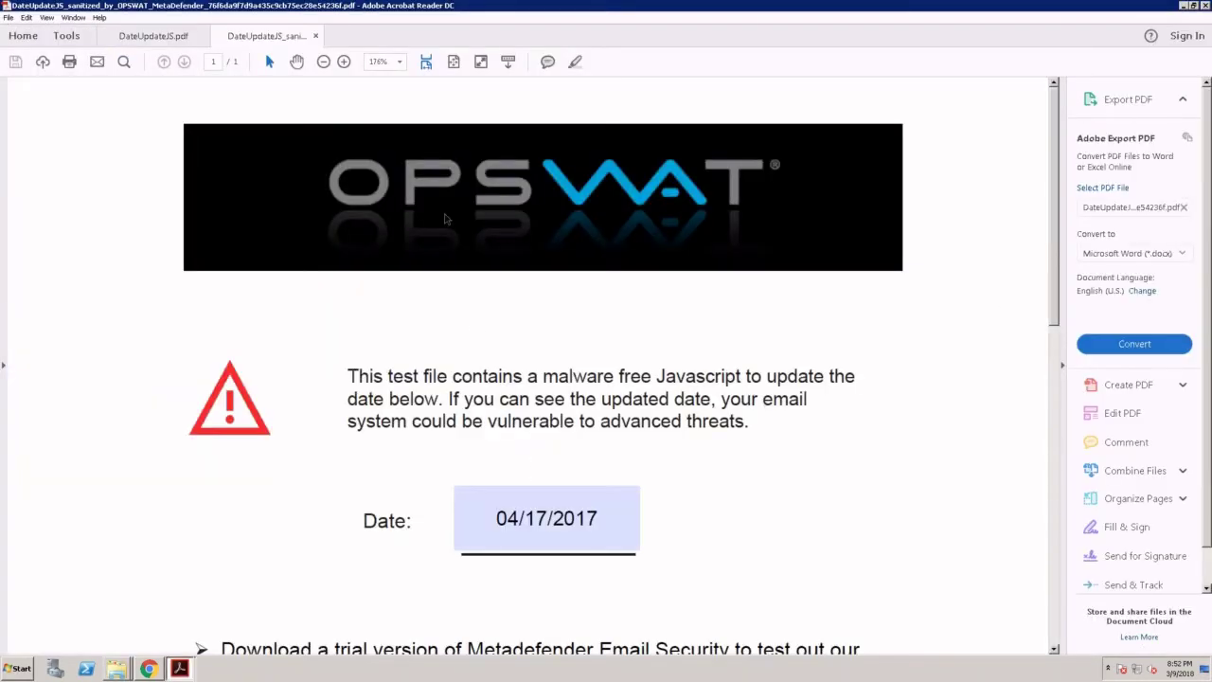
# Zoom and scroll the sanitized PDF to confirm 04/17/2017, then close all Acrobat tabs
pyautogui.click(323, 62)
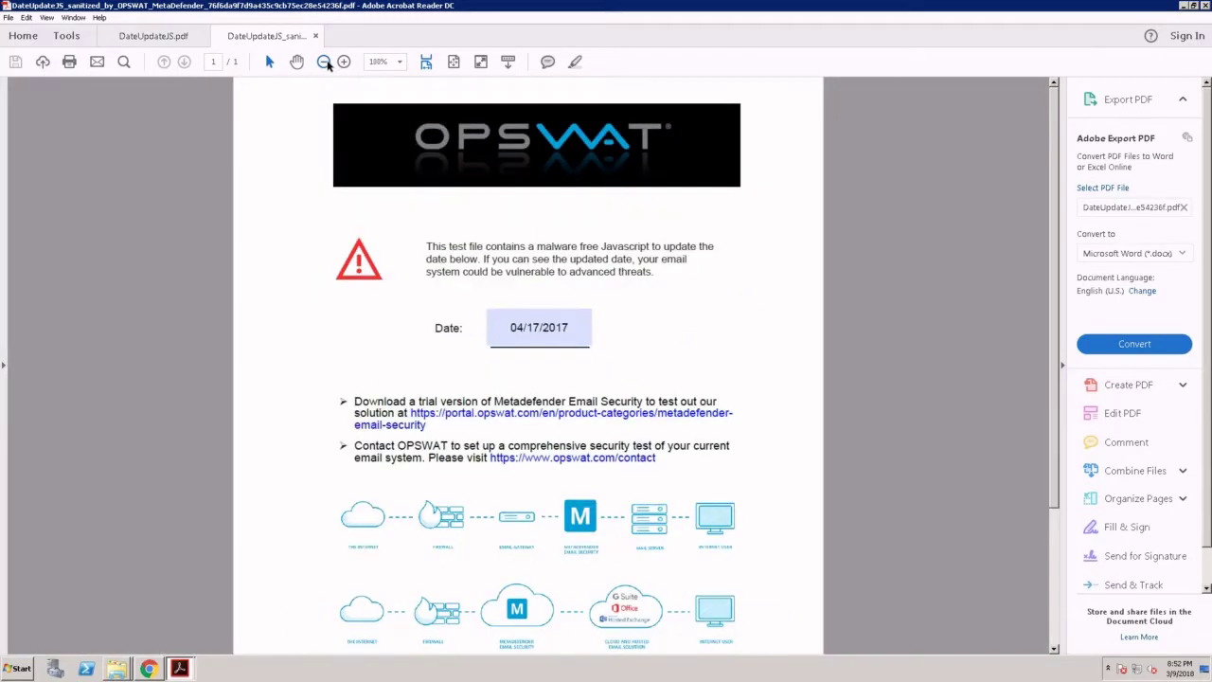
pyautogui.click(324, 62)
pyautogui.click(343, 61)
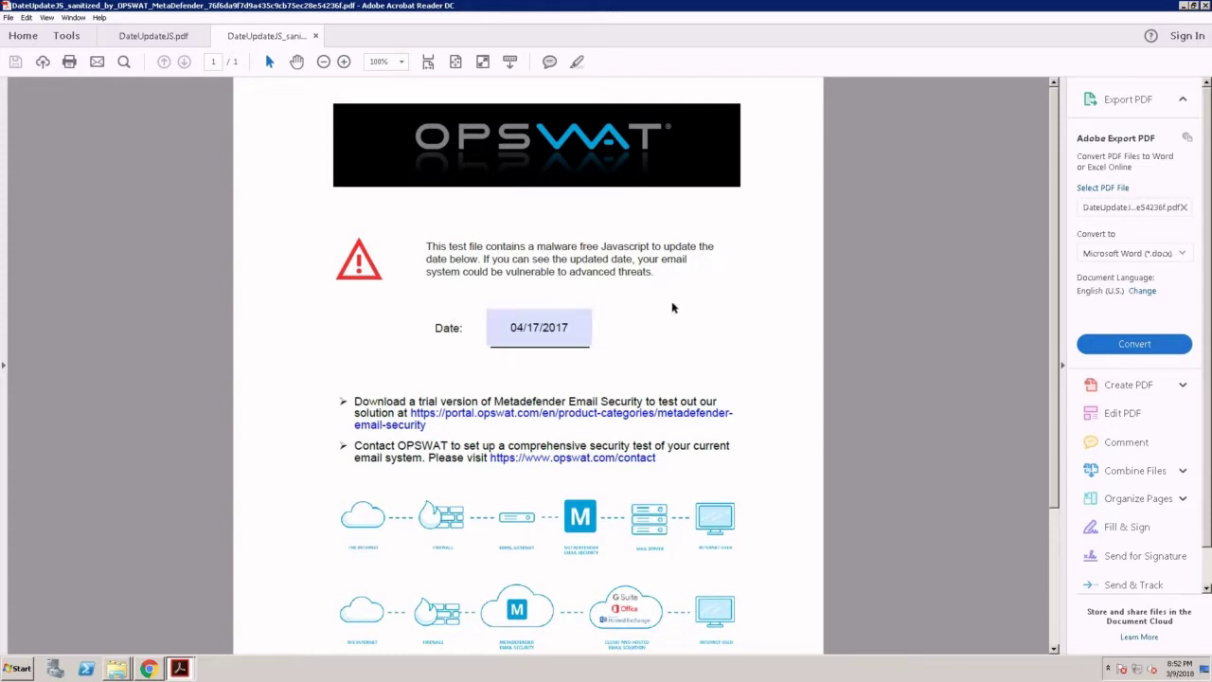
pyautogui.scroll(-4, 676, 307)
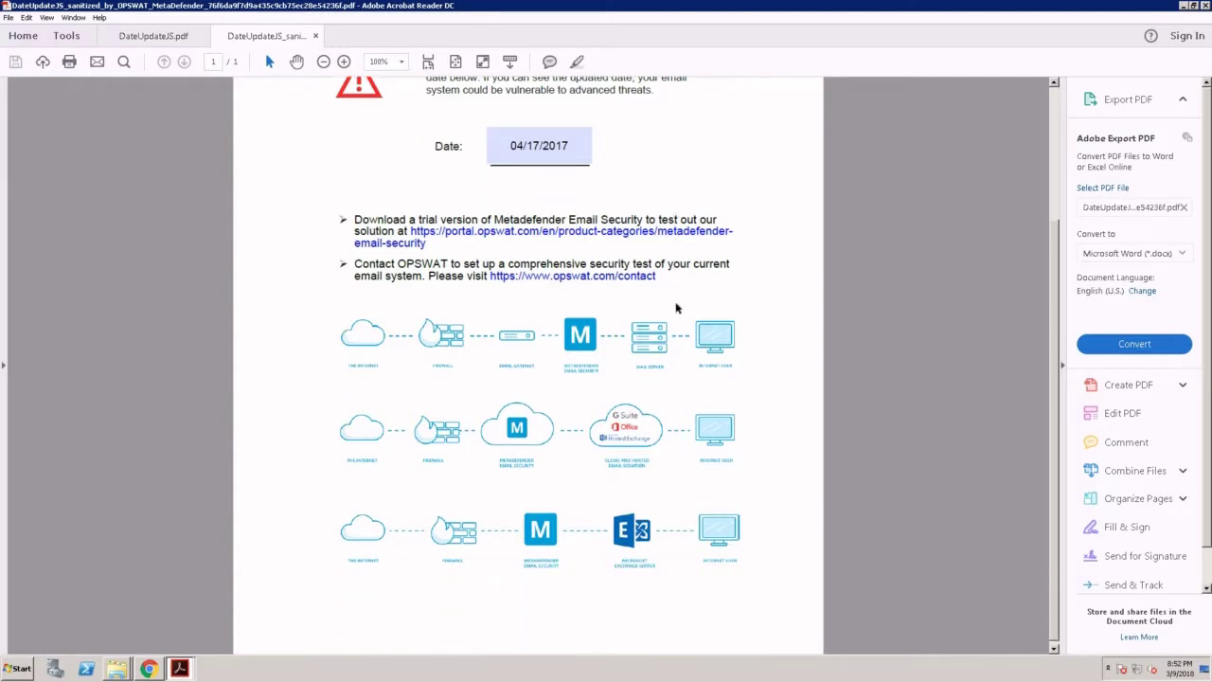
pyautogui.scroll(4, 675, 308)
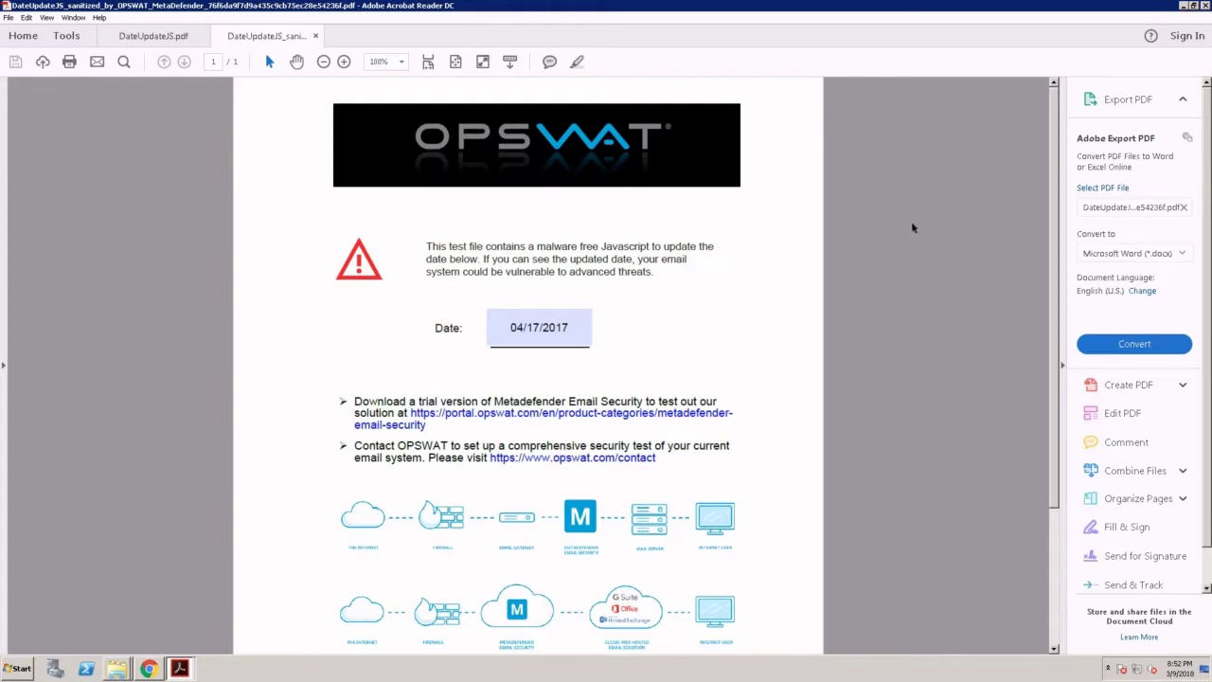
pyautogui.click(1205, 6)
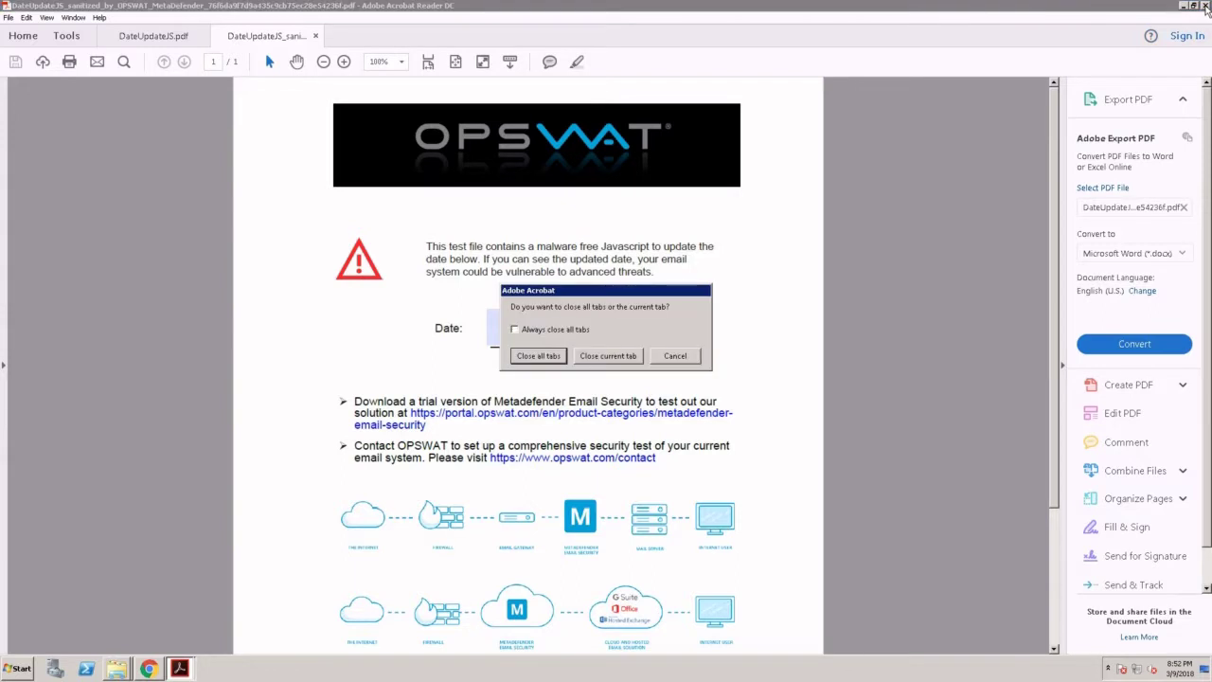
pyautogui.click(531, 361)
# Decline saving the PDF and open MetaDefender Core's Processing History with its four scans
pyautogui.click(666, 363)
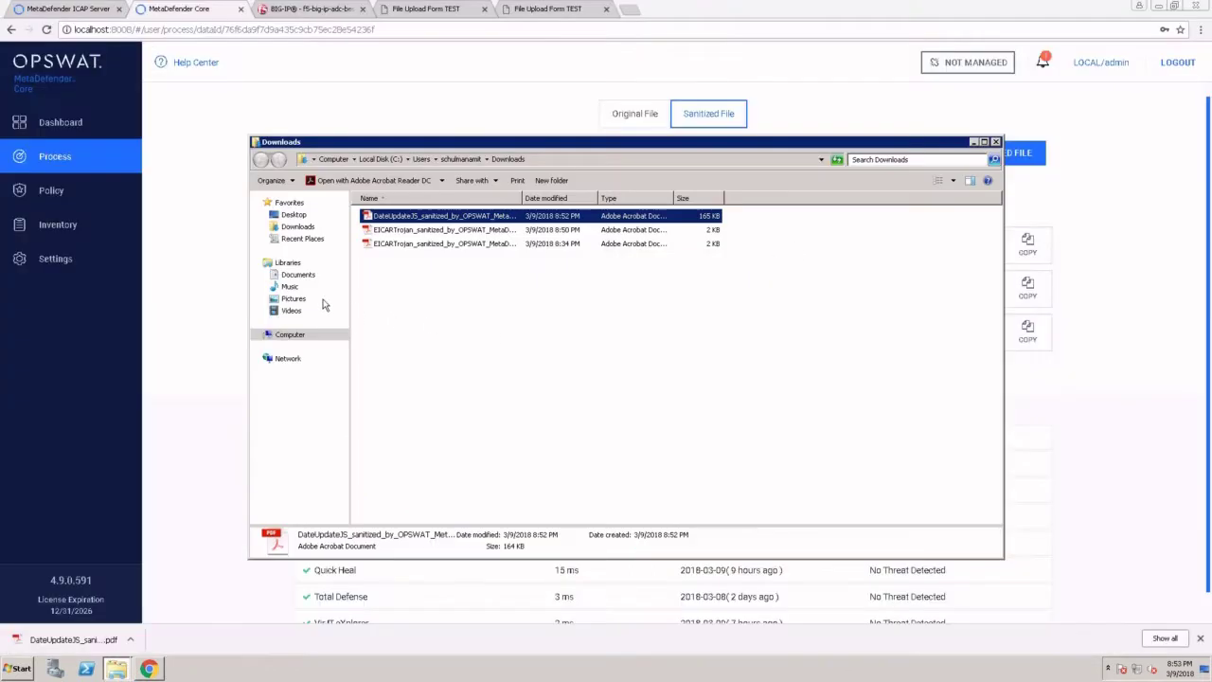
pyautogui.click(174, 291)
pyautogui.click(79, 123)
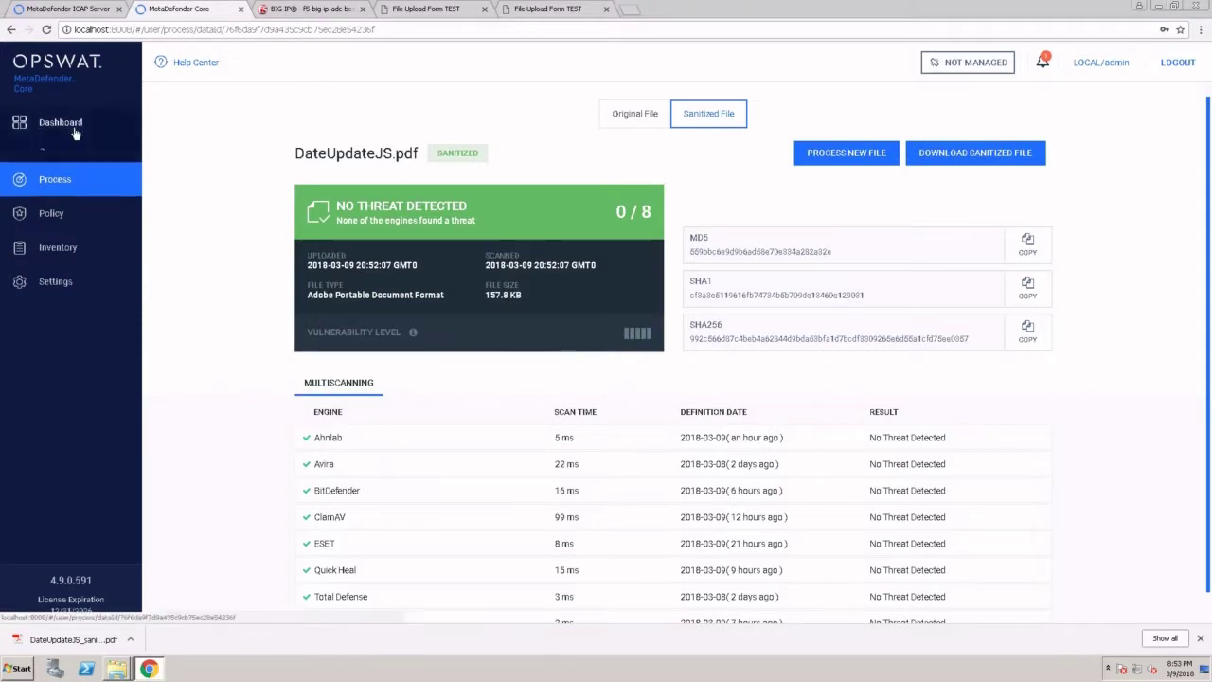
pyautogui.click(94, 178)
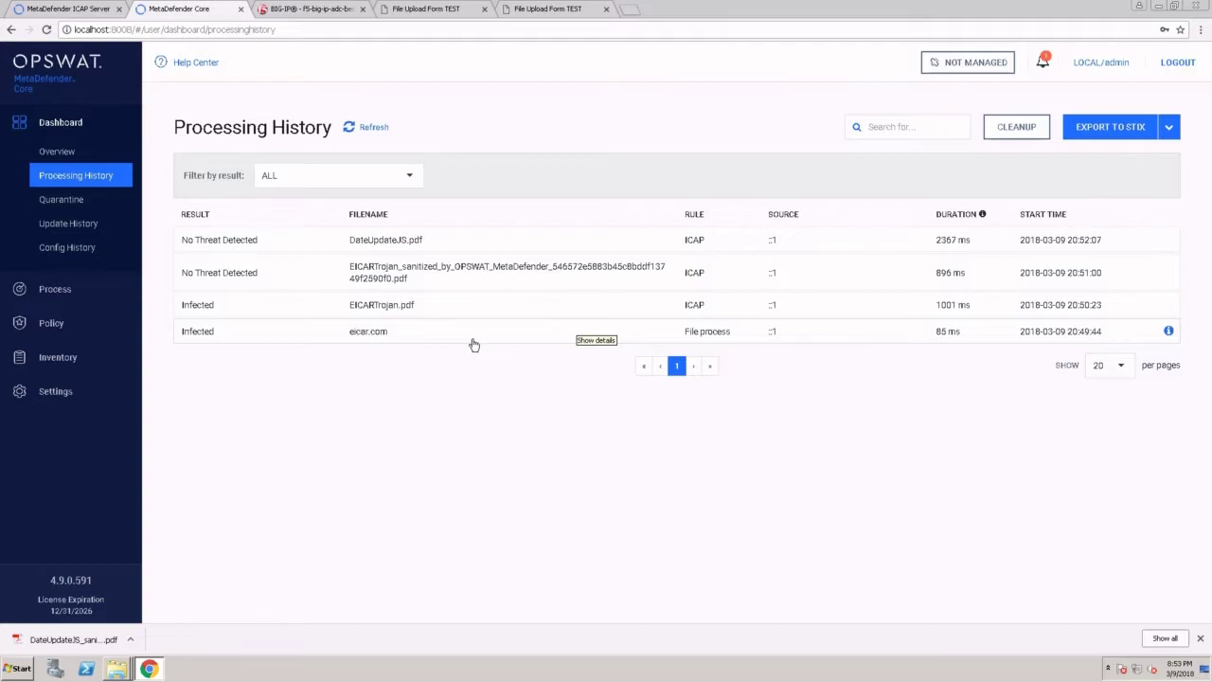
# Review the eicar.com scan report, detected by all eight engines, then close it
pyautogui.click(374, 333)
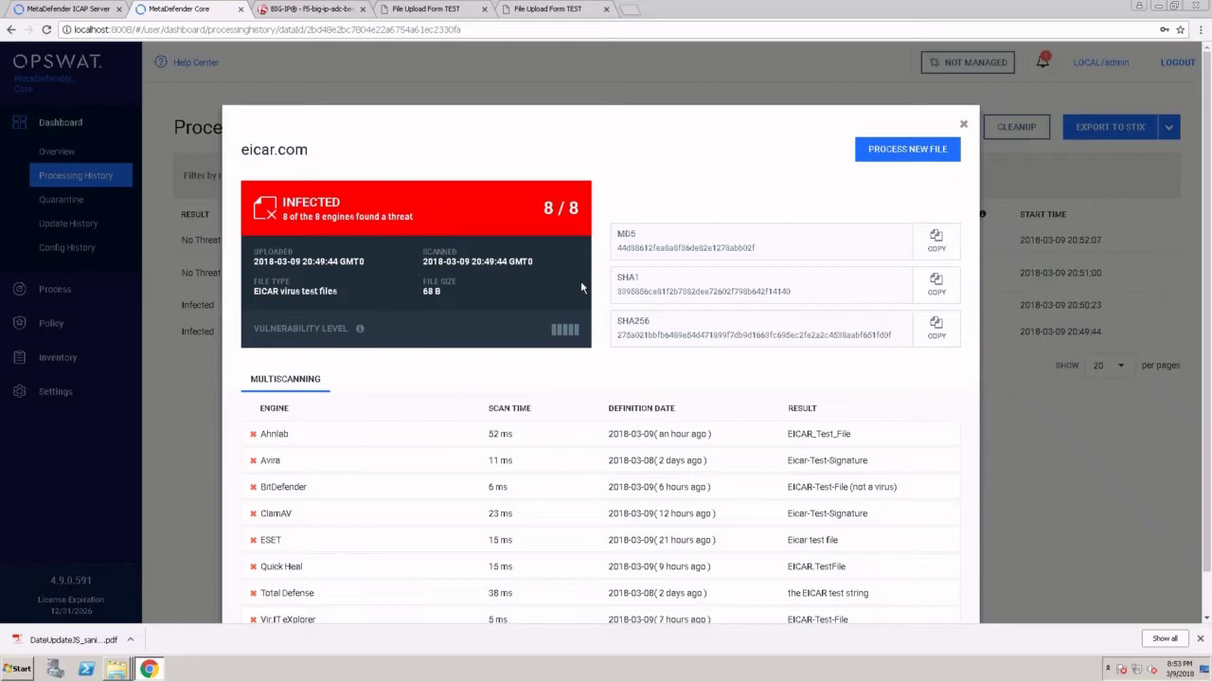
pyautogui.scroll(-1, 576, 273)
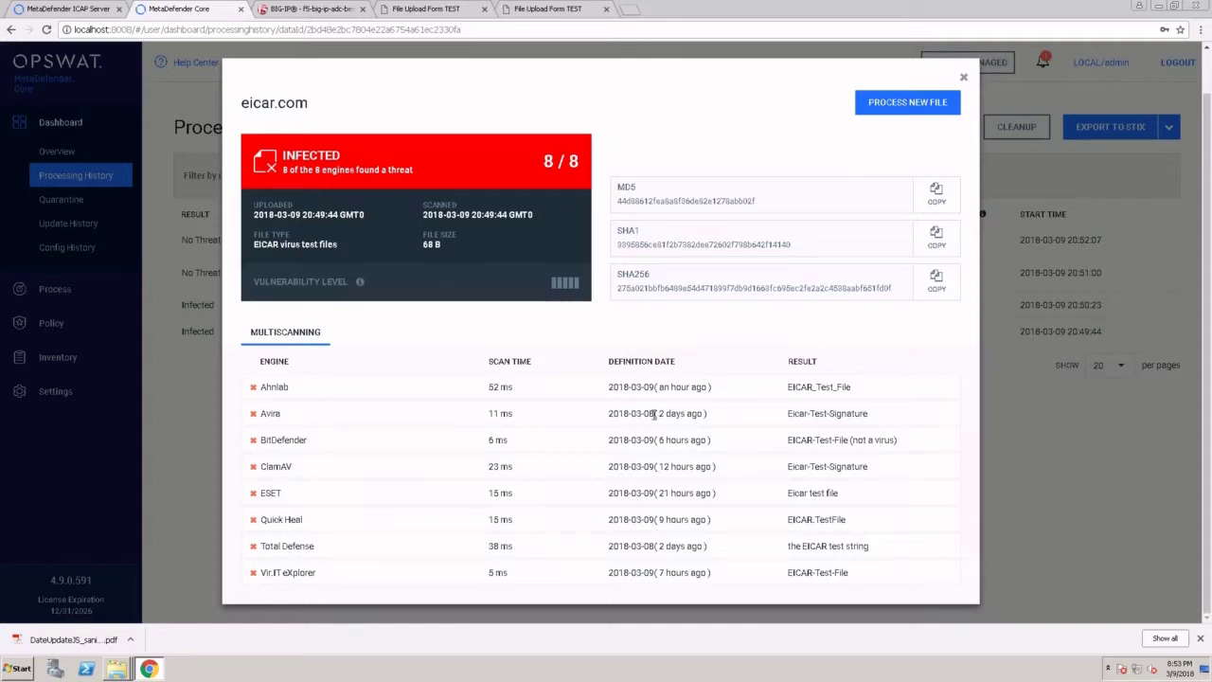
pyautogui.click(186, 448)
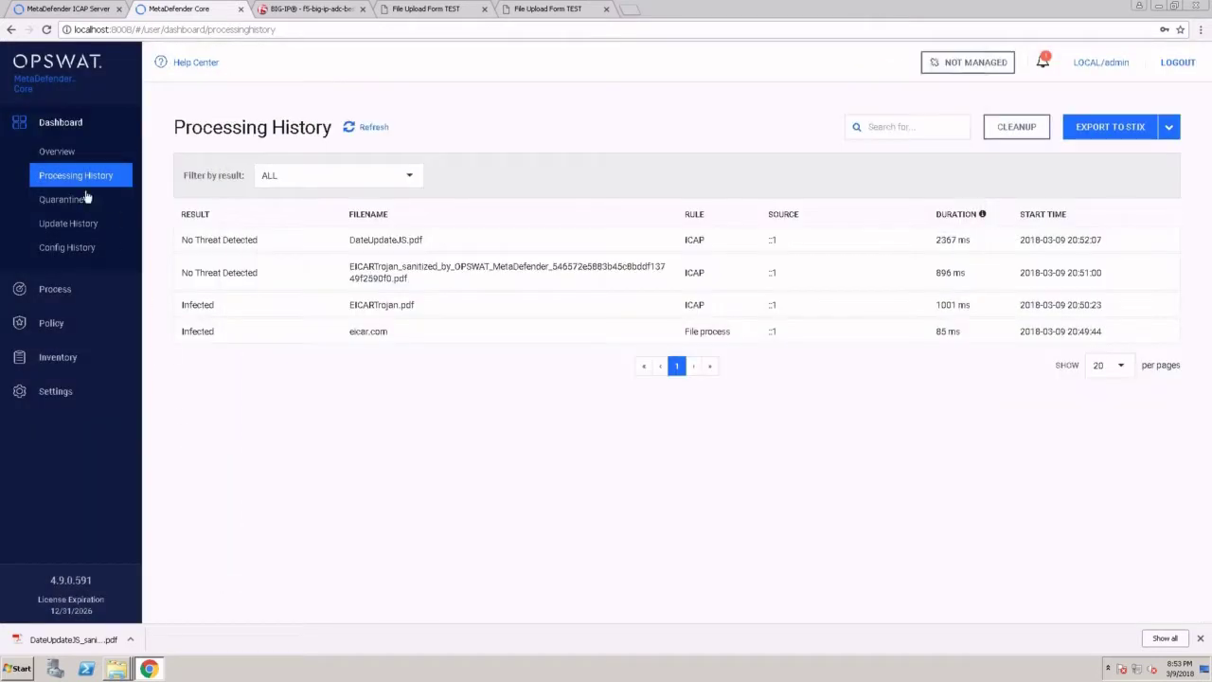
# Show the Core dashboard Overview: 5 threats detected, 22 prevented, 35 objects processed
pyautogui.click(59, 154)
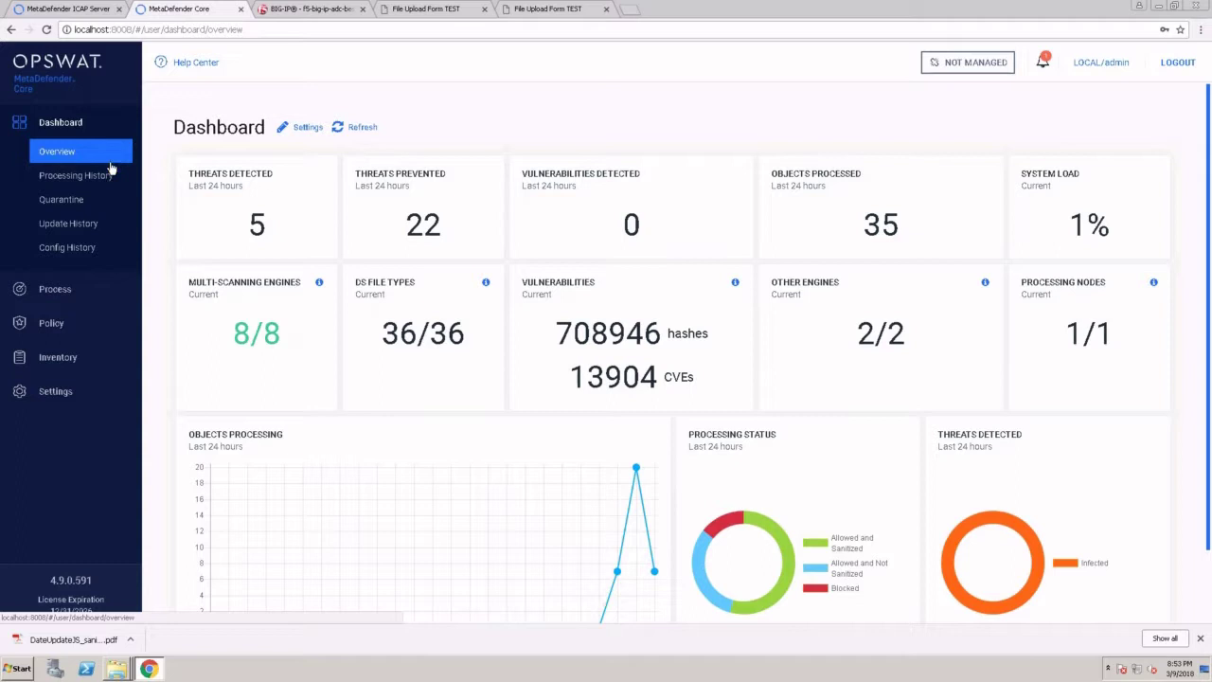
pyautogui.moveTo(698, 7)
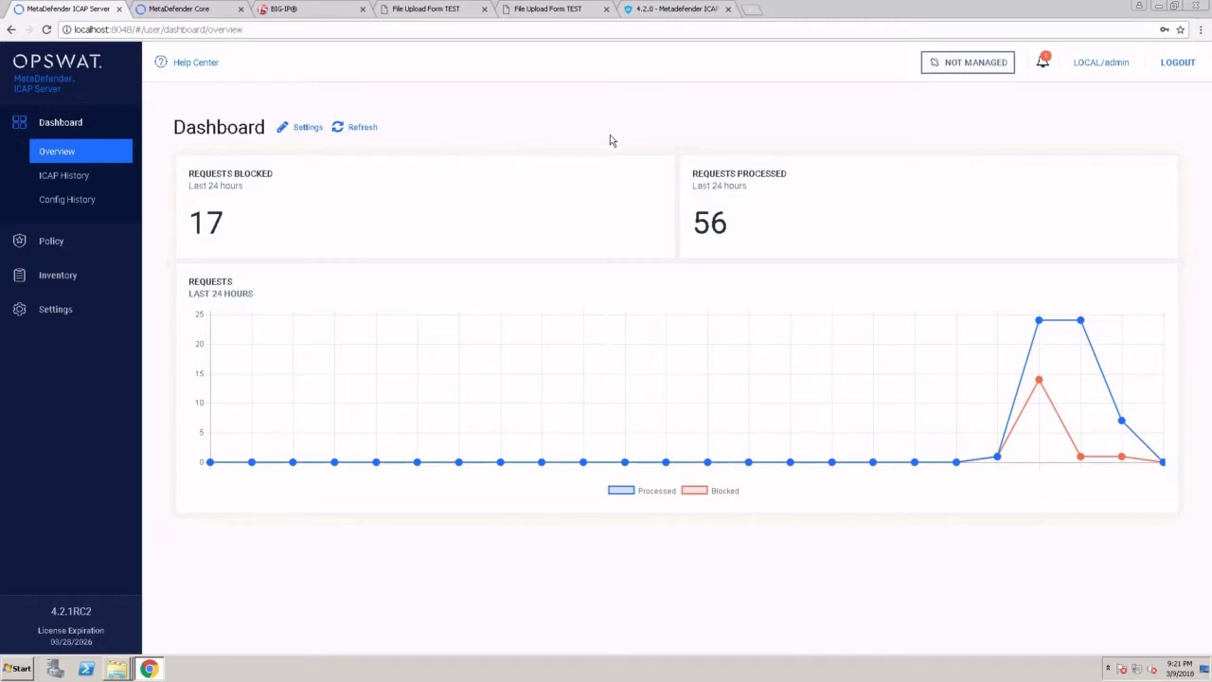
pyautogui.click(659, 12)
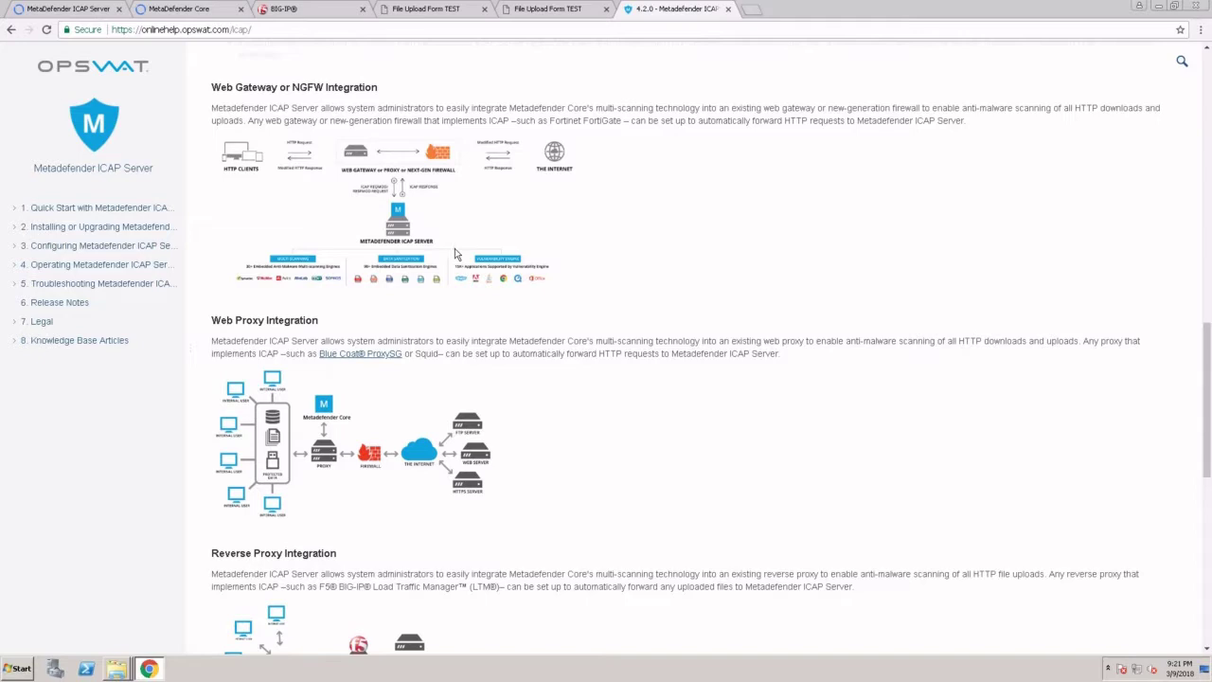
pyautogui.scroll(-1, 523, 328)
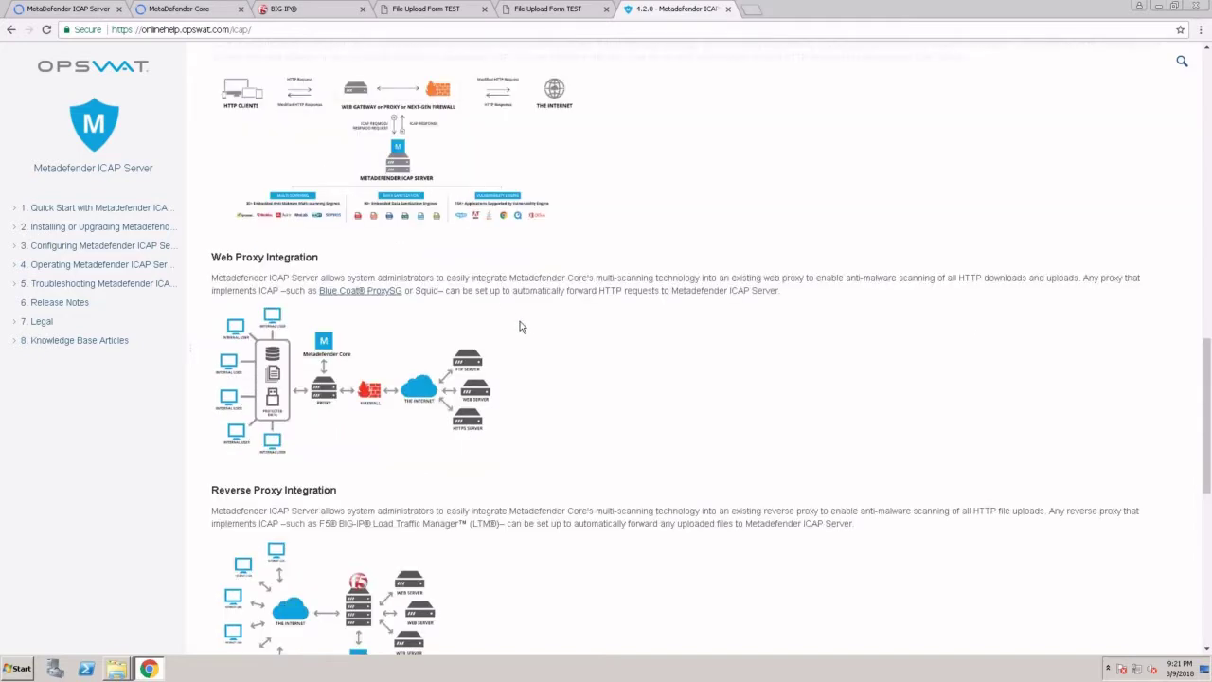
pyautogui.scroll(-2, 526, 330)
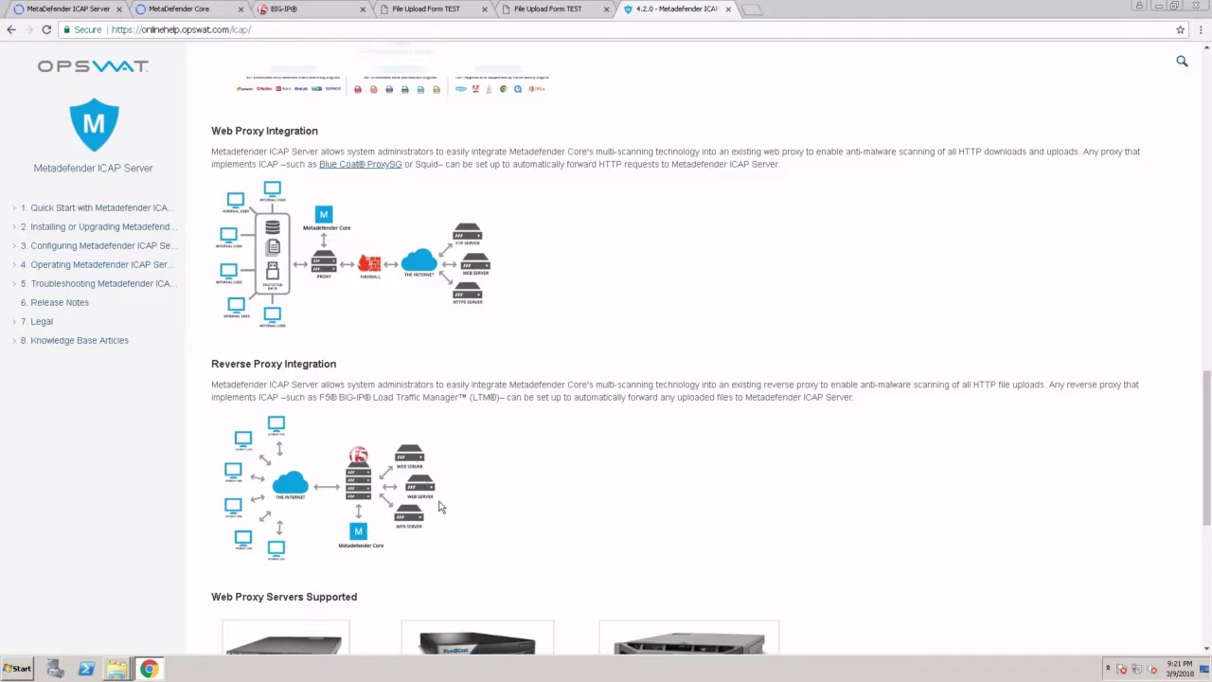
pyautogui.click(81, 11)
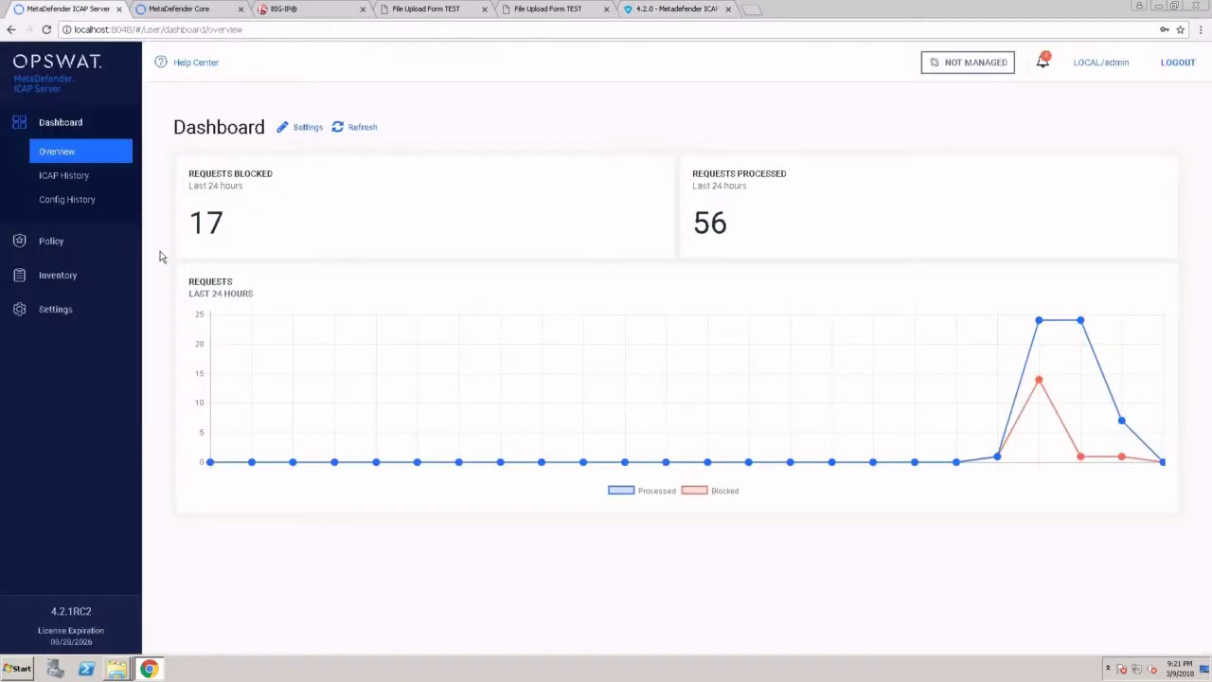
# Open the ICAP security rule's scan settings, showing MD Core 8 with timeout 0
pyautogui.click(47, 246)
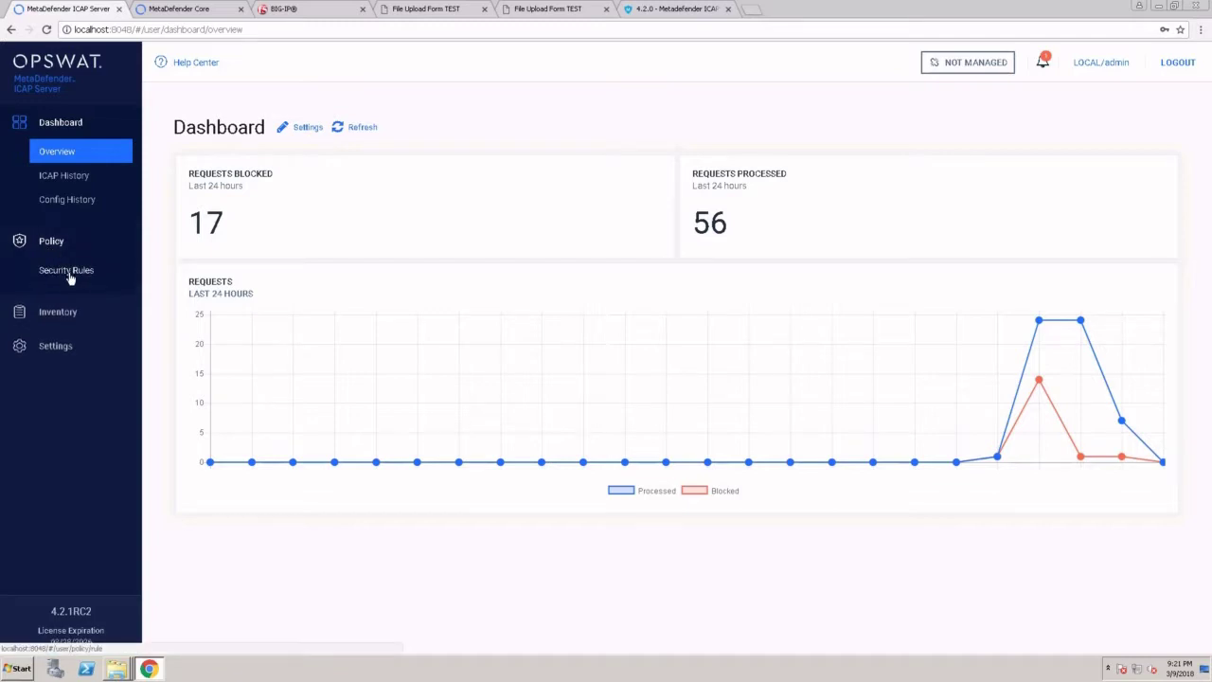
pyautogui.click(69, 275)
pyautogui.click(331, 198)
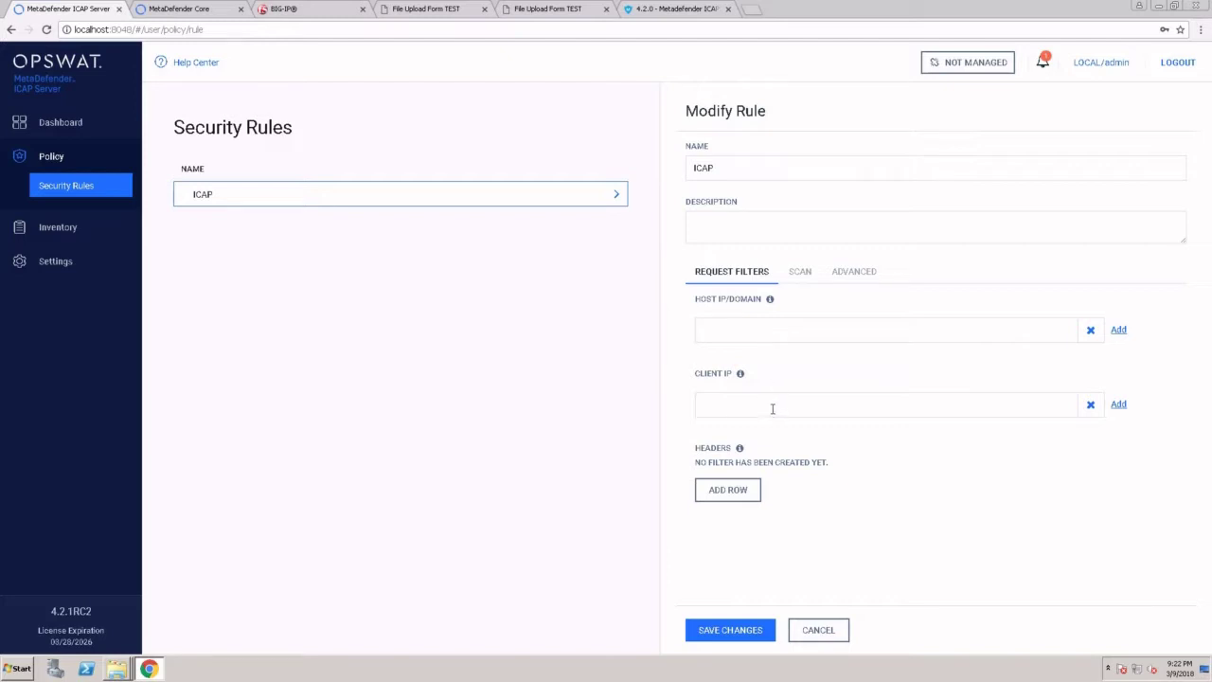
pyautogui.click(800, 274)
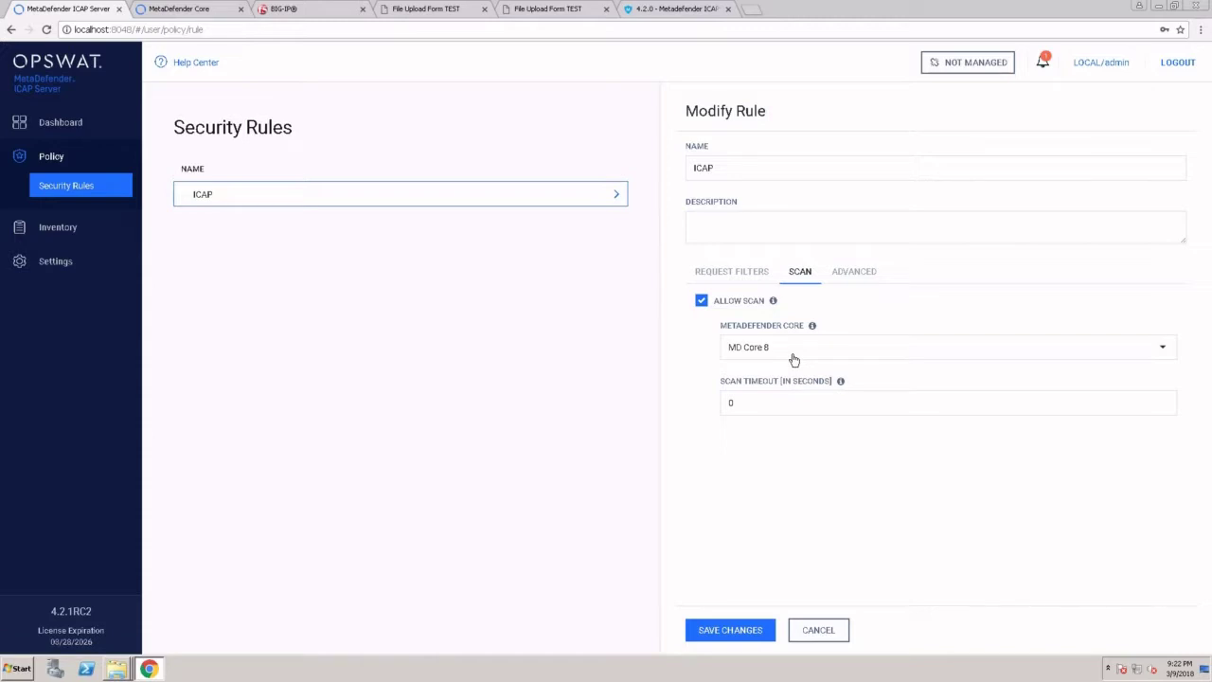
pyautogui.click(82, 230)
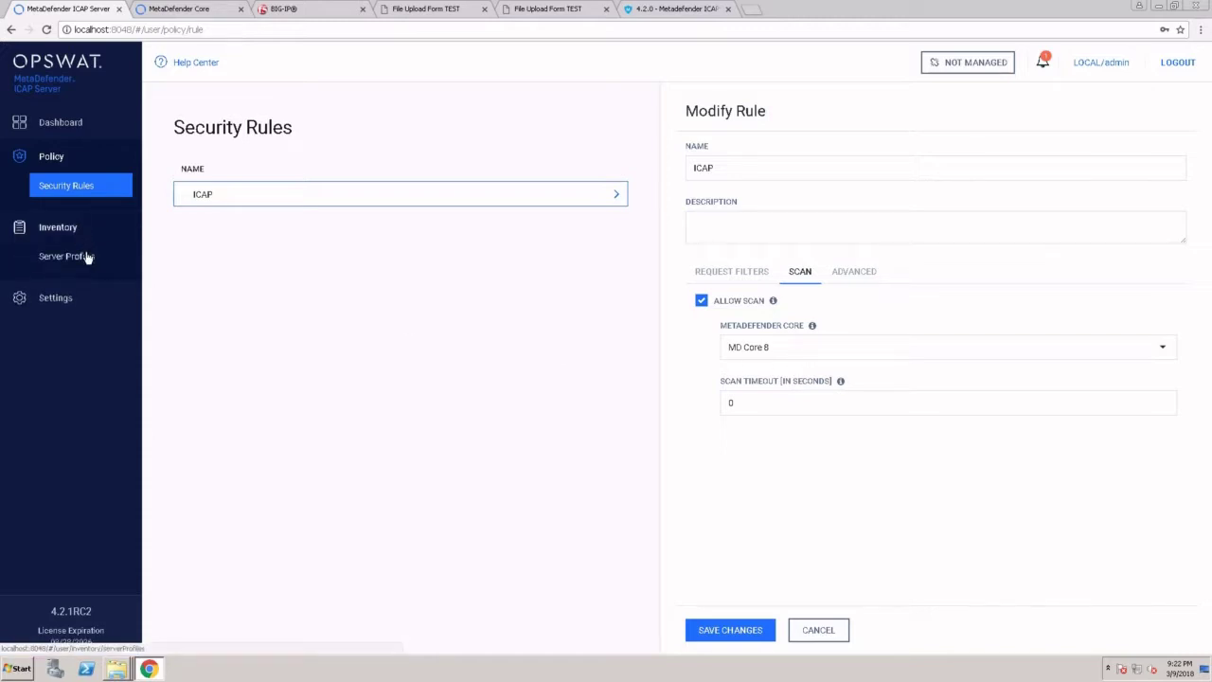
# View the MD Core 8 server profile and leave it unchanged with Cancel
pyautogui.click(87, 257)
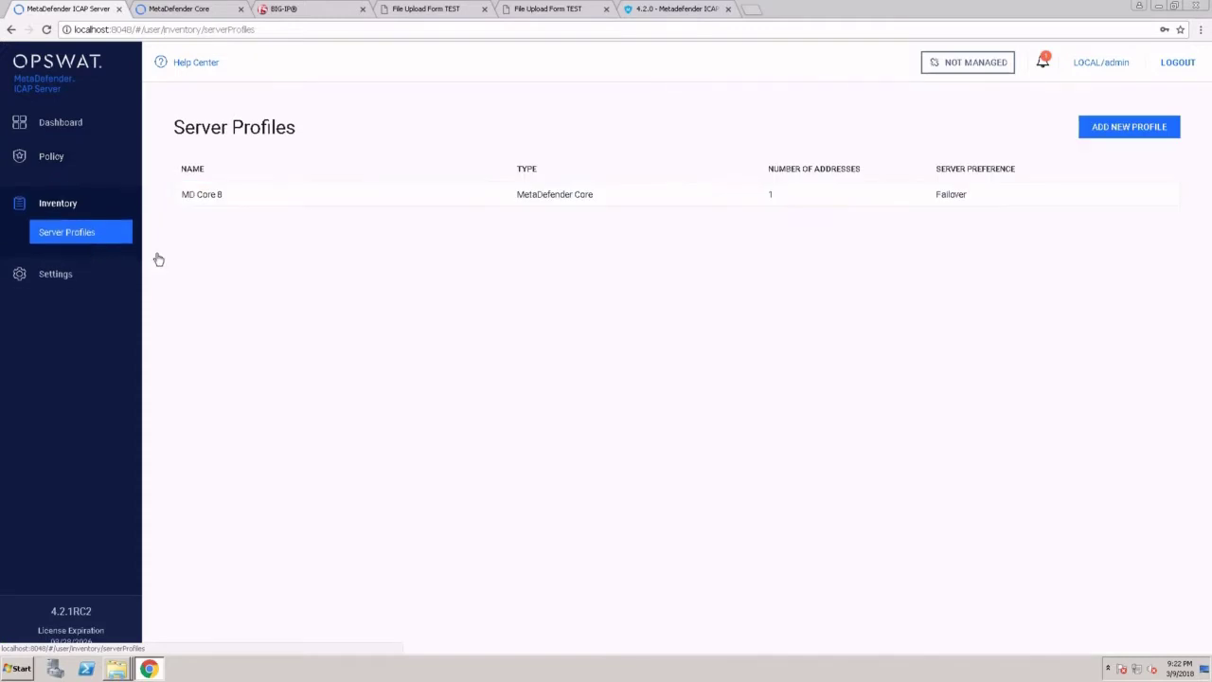
pyautogui.click(326, 200)
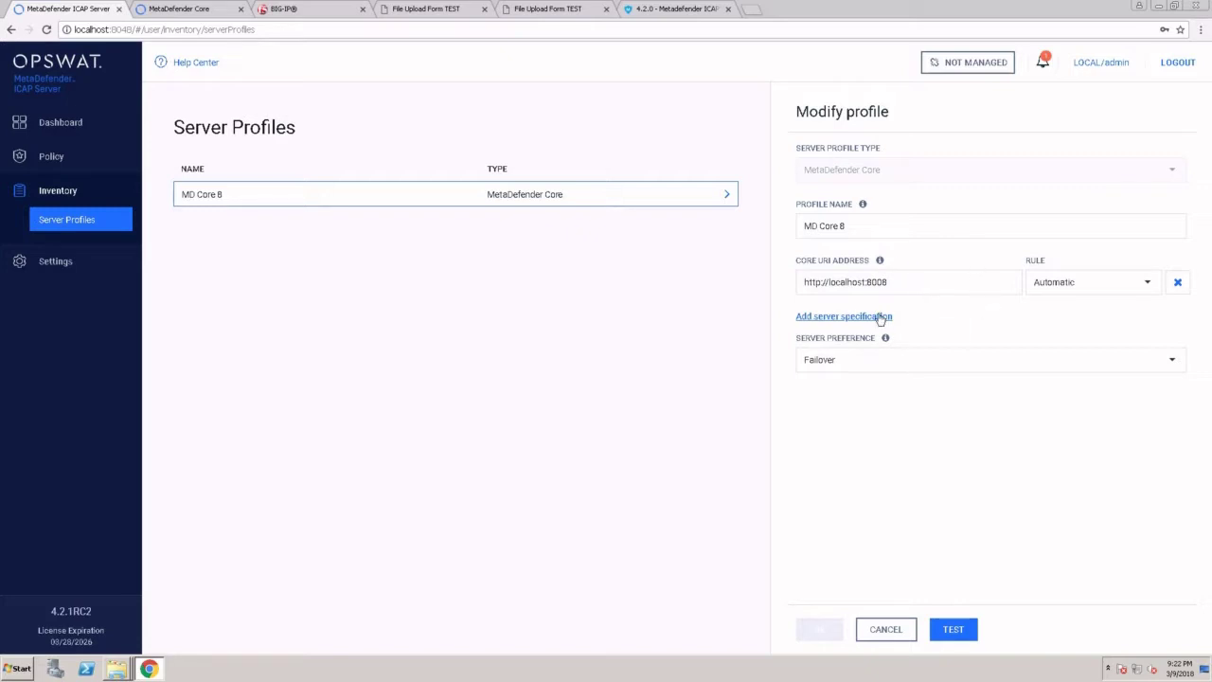
pyautogui.click(884, 629)
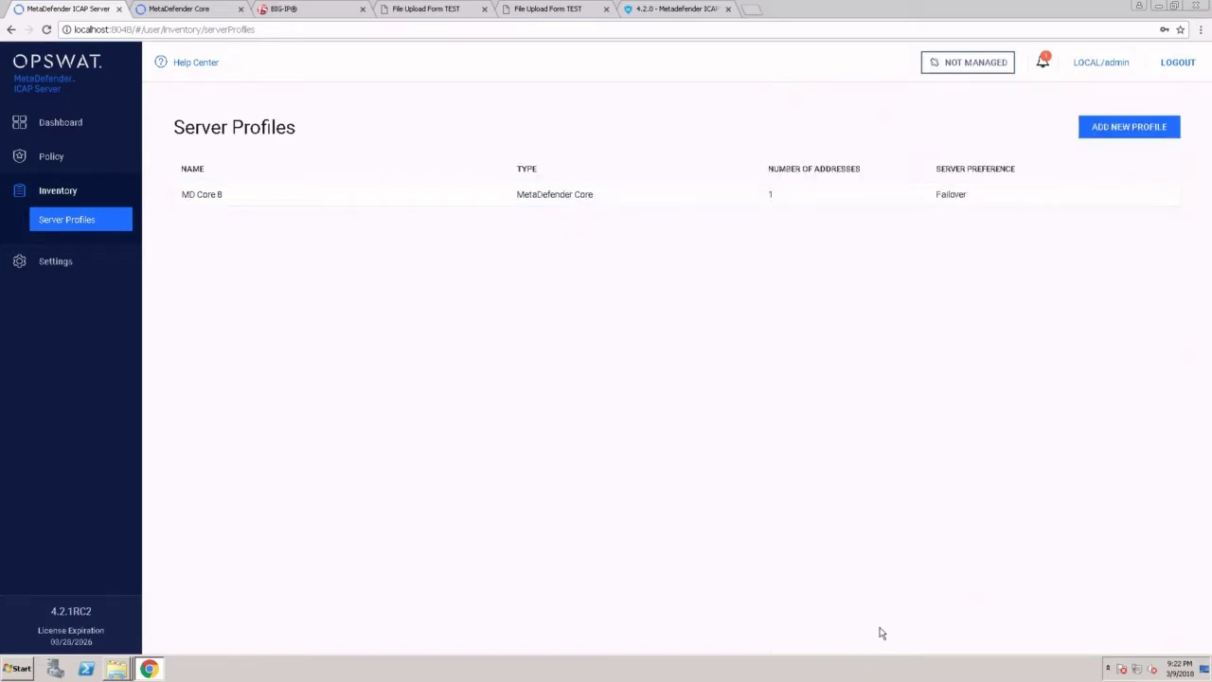
pyautogui.click(71, 128)
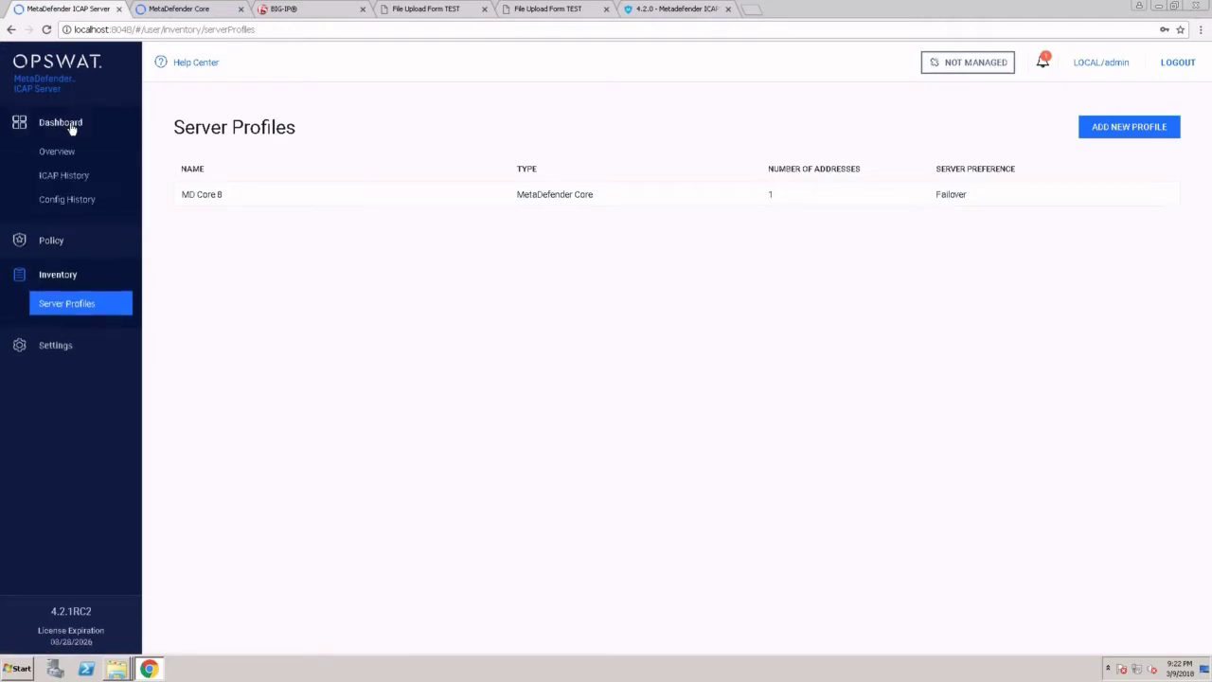
# Inspect the blocked request and its eicar.com report (8 of 8 engines), then return to Overview
pyautogui.click(76, 179)
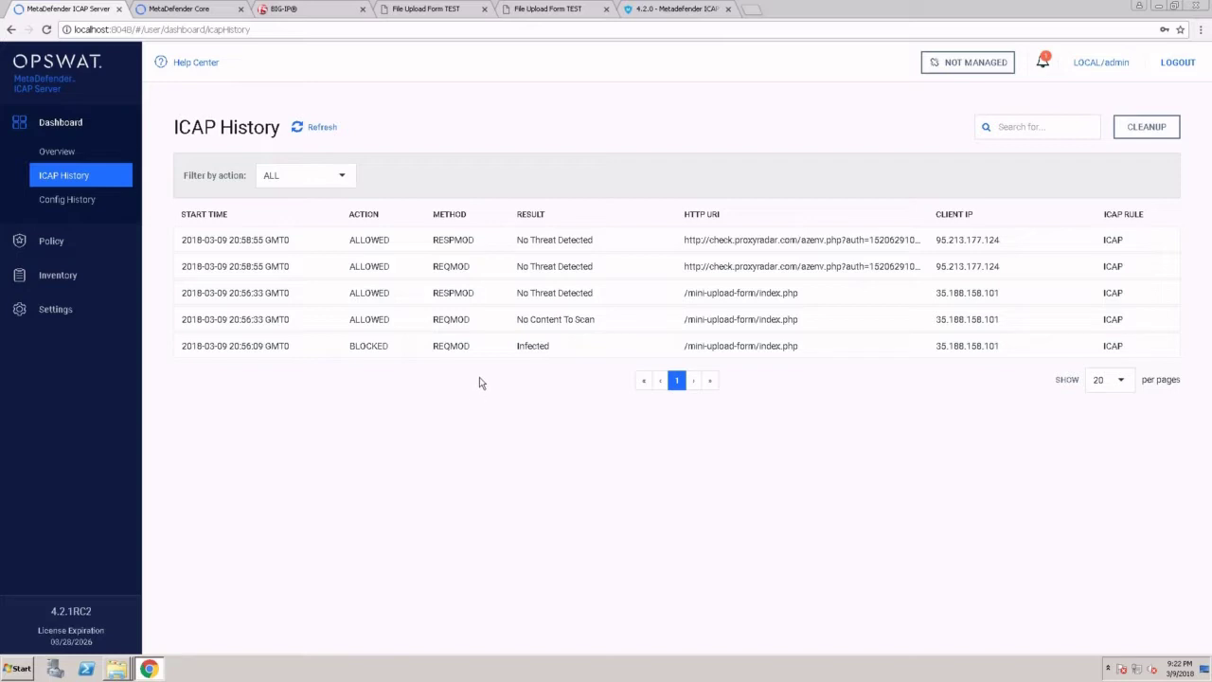
pyautogui.click(517, 346)
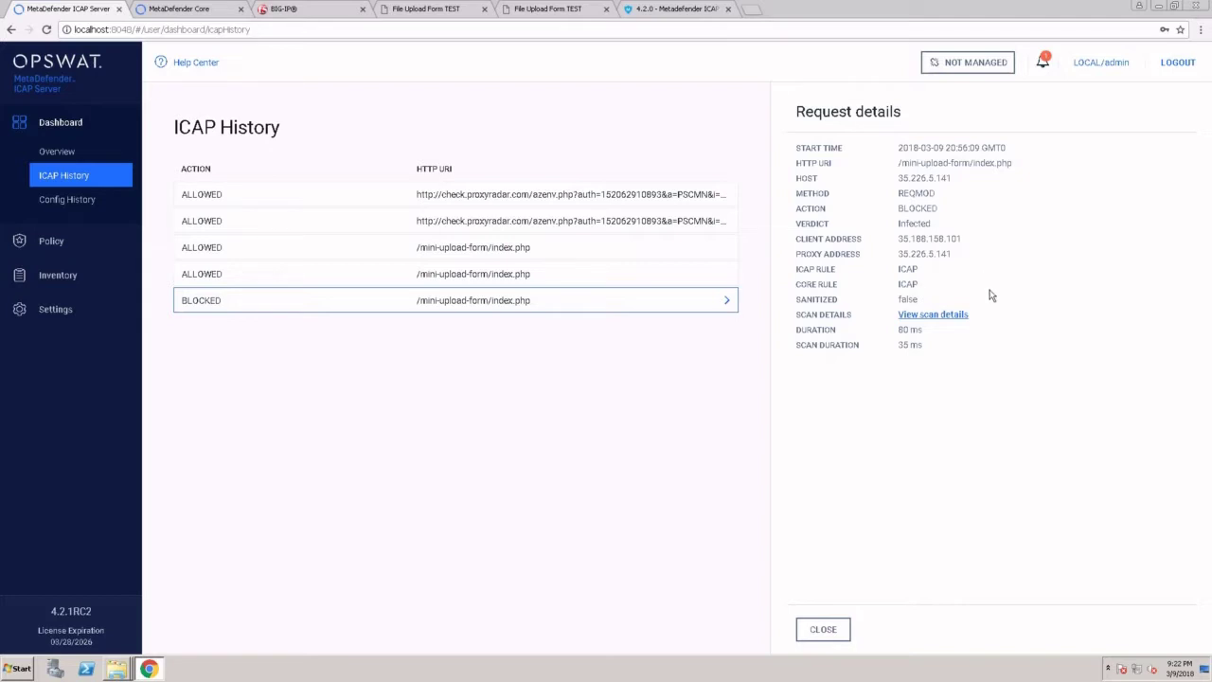
pyautogui.click(942, 317)
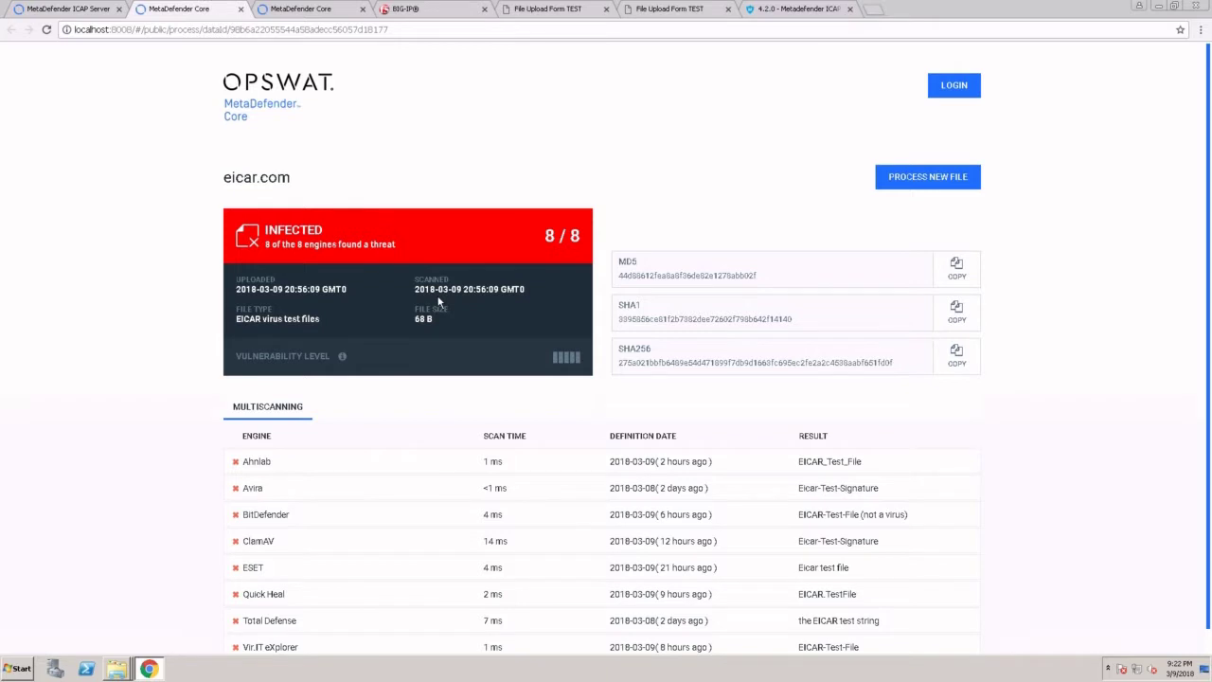
pyautogui.scroll(-1, 438, 301)
pyautogui.scroll(1, 439, 301)
pyautogui.click(72, 11)
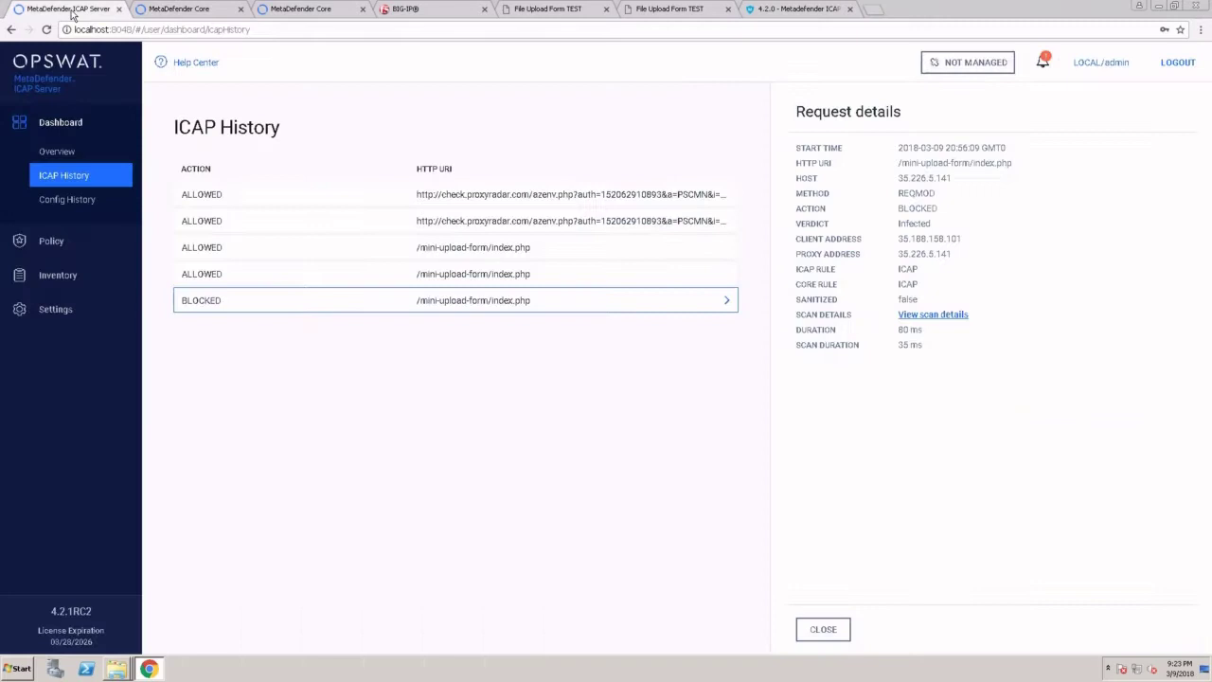
pyautogui.click(59, 155)
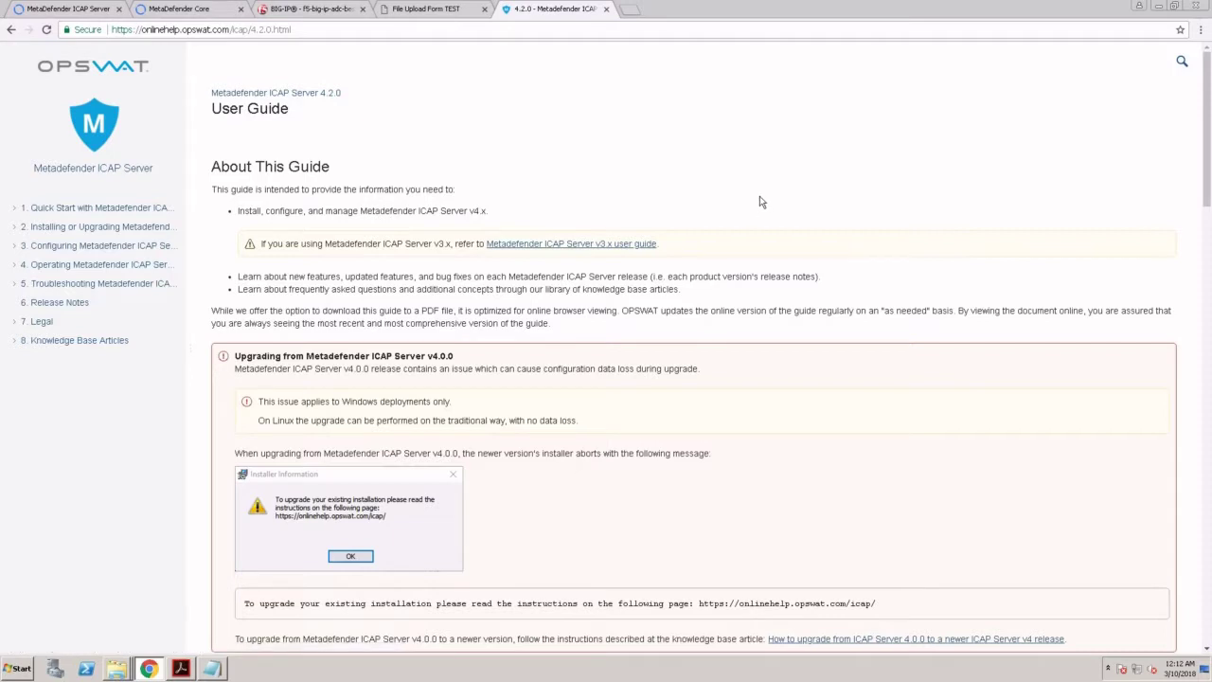
# In the help contents, expand '4. Operating Metadefender ICAP Server' and its '4.4 Web Proxy Integrations' topics
pyautogui.scroll(-3, 762, 203)
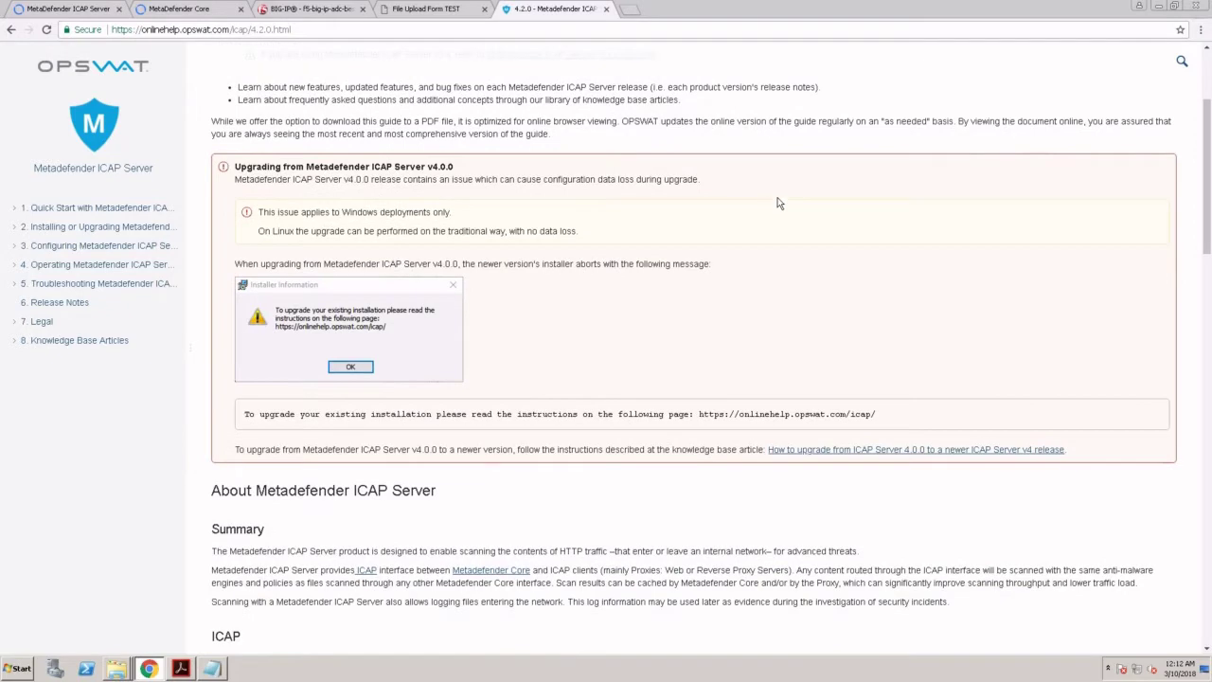
pyautogui.scroll(-5, 779, 203)
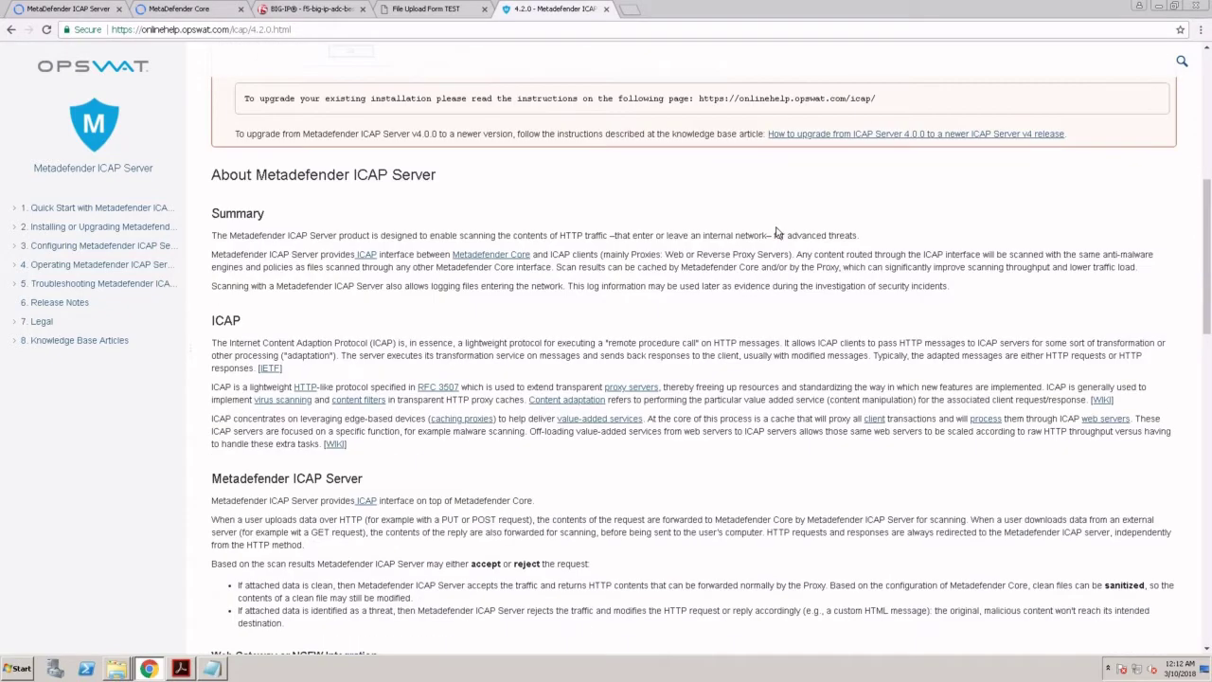
pyautogui.scroll(-5, 774, 233)
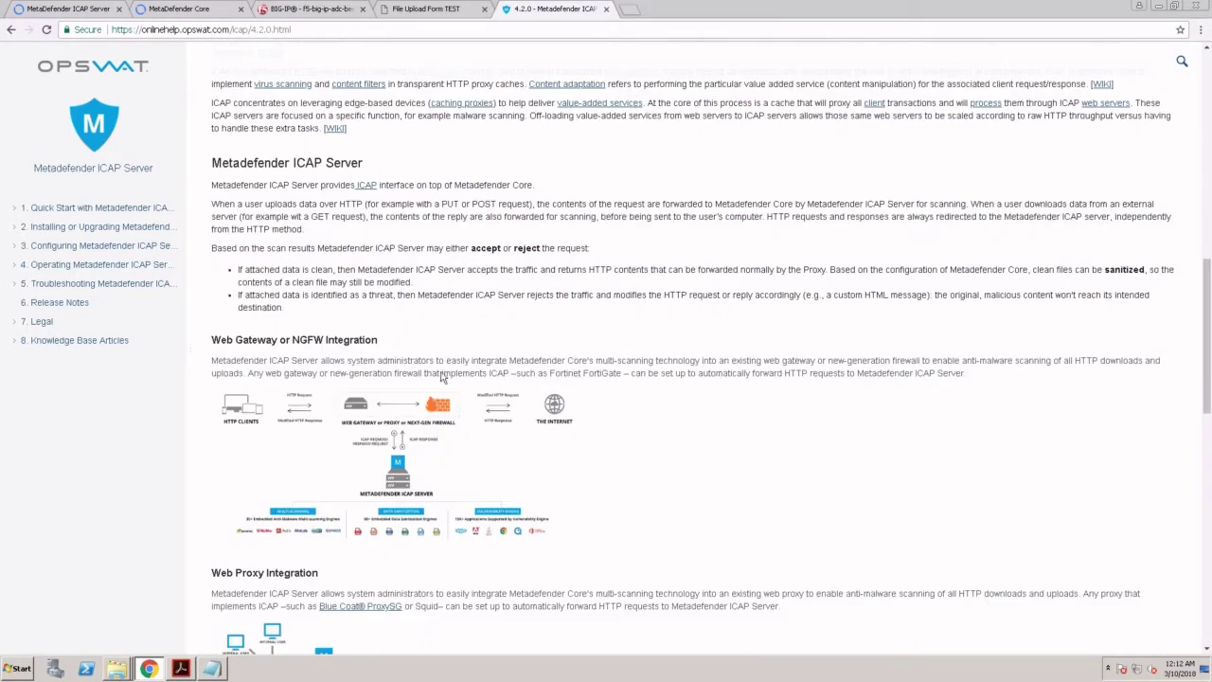
pyautogui.scroll(-4, 440, 397)
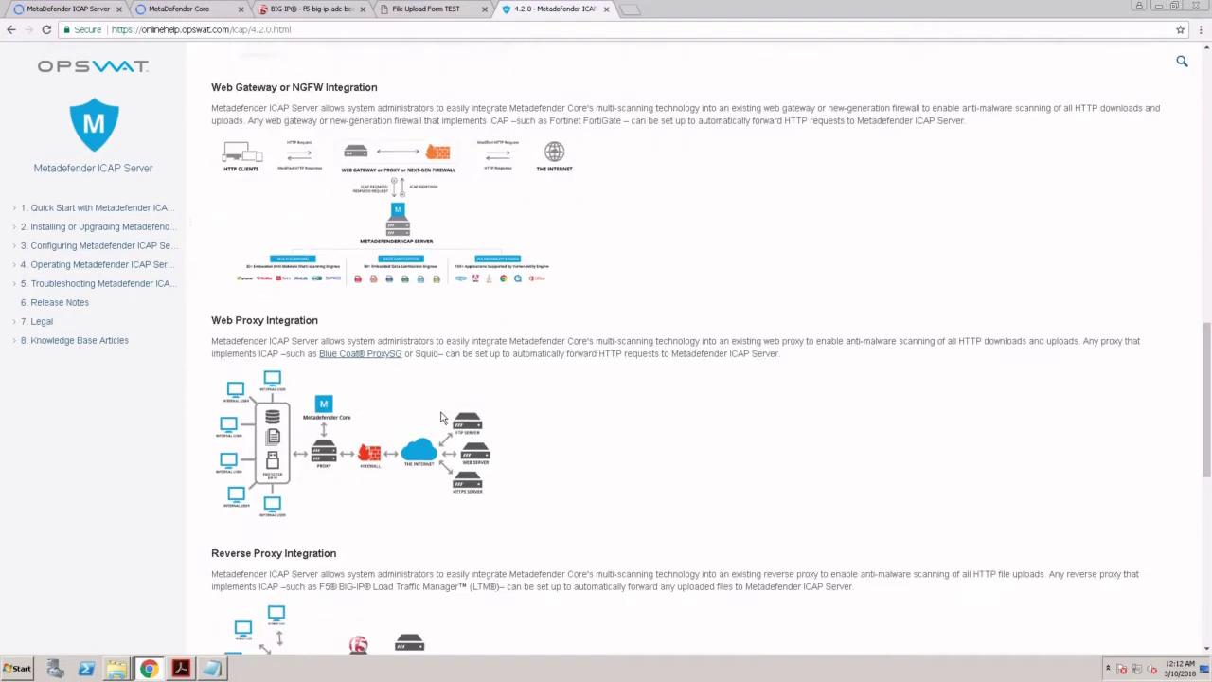
pyautogui.scroll(-2, 423, 451)
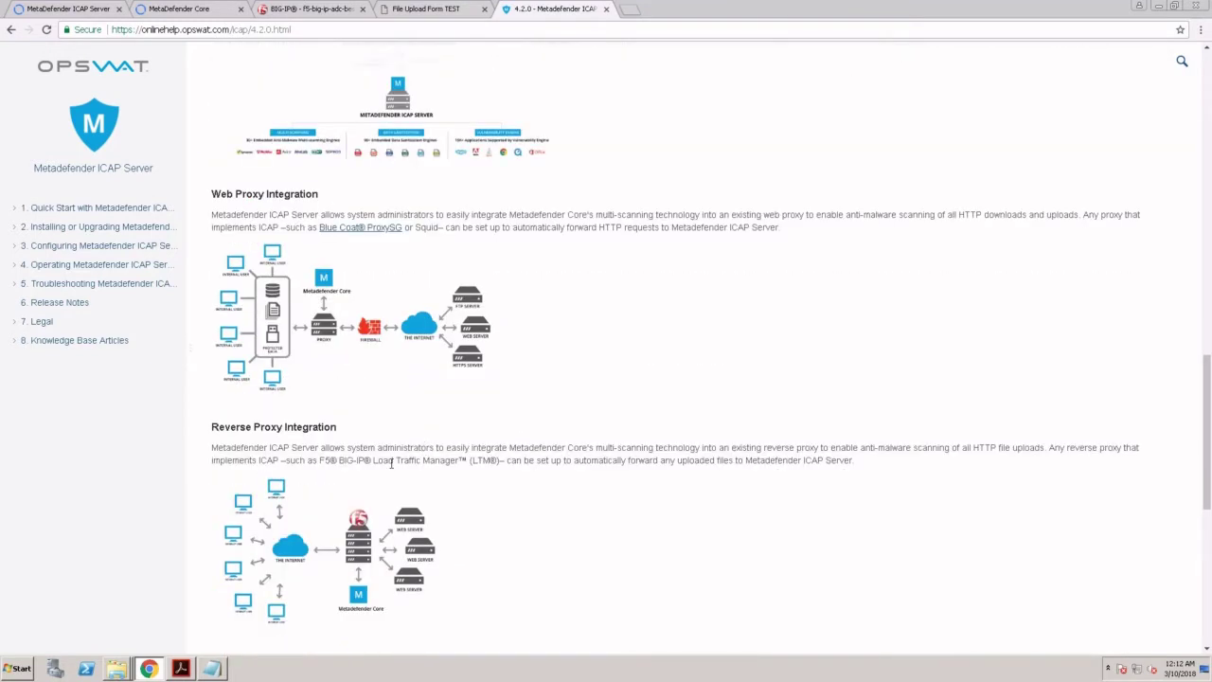
pyautogui.scroll(-3, 392, 464)
pyautogui.scroll(-1, 400, 469)
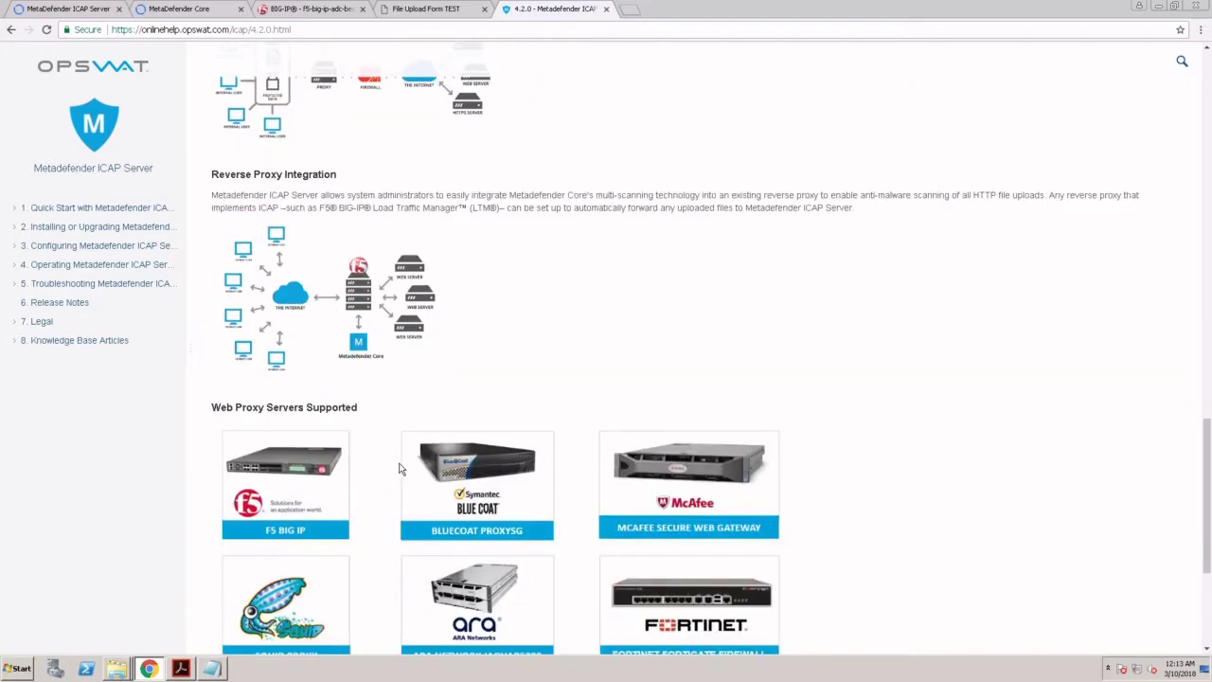
pyautogui.scroll(-1, 399, 469)
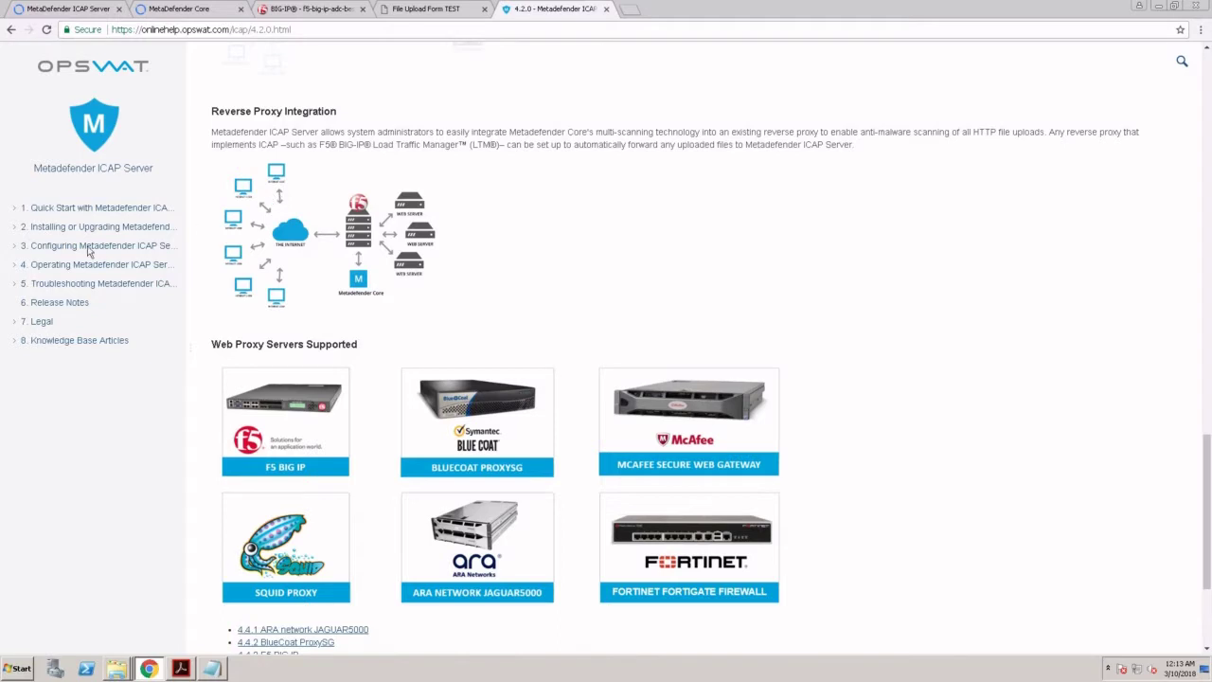
pyautogui.click(14, 265)
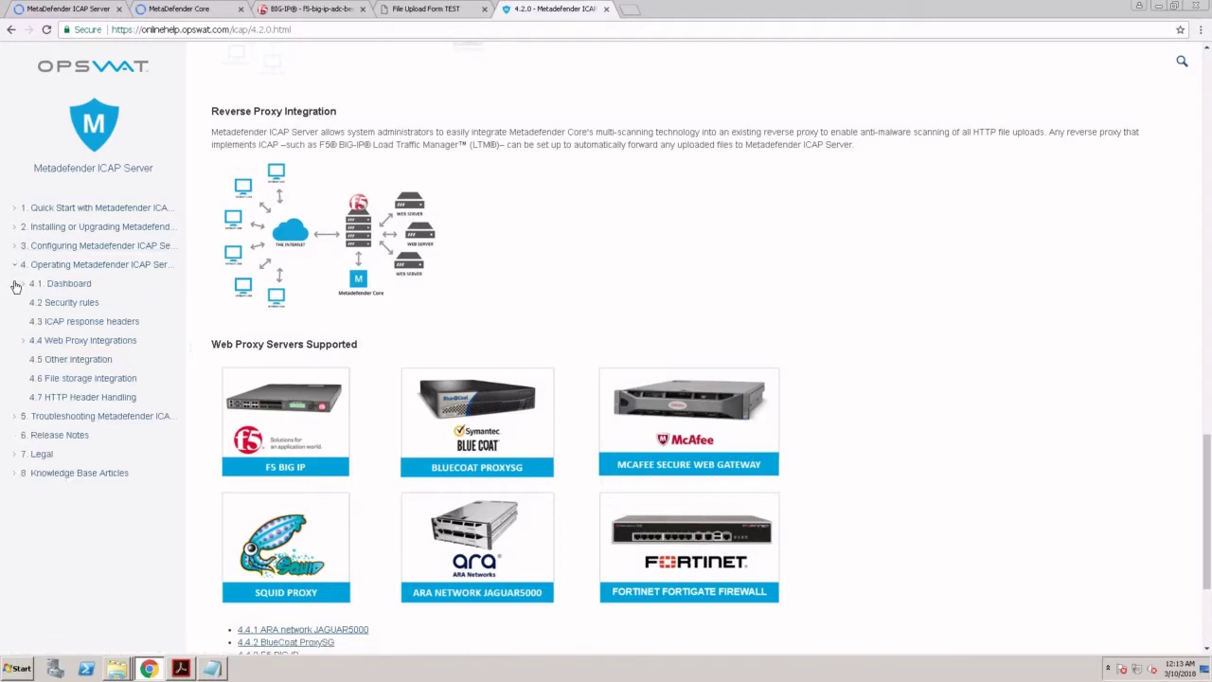
pyautogui.click(20, 342)
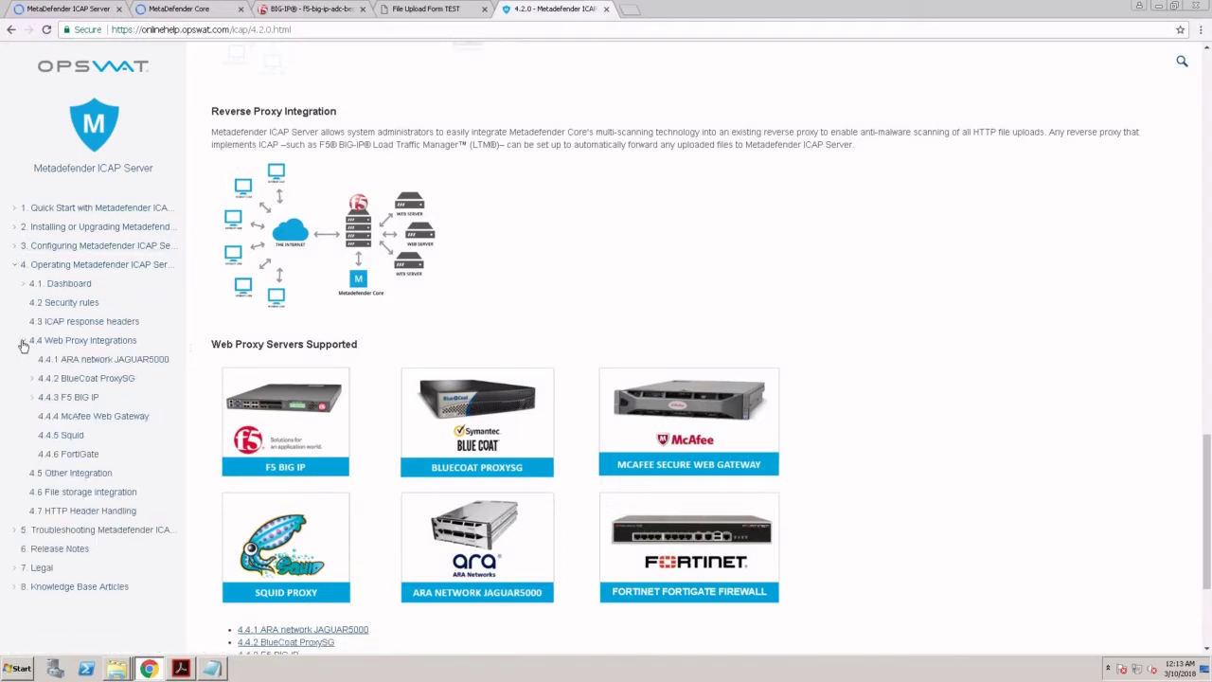
# Read the 4.4.3 F5 BIG IP guide through its ICAP profile, pool and Request Adapt steps
pyautogui.click(57, 399)
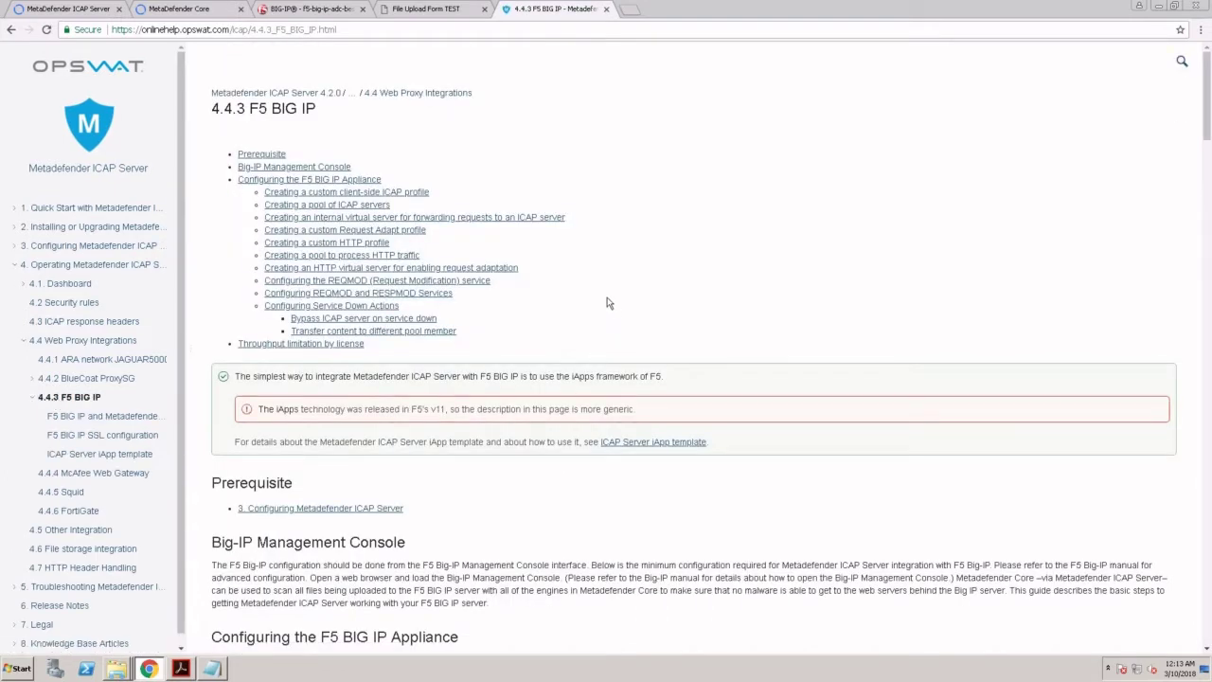
pyautogui.scroll(-3, 611, 299)
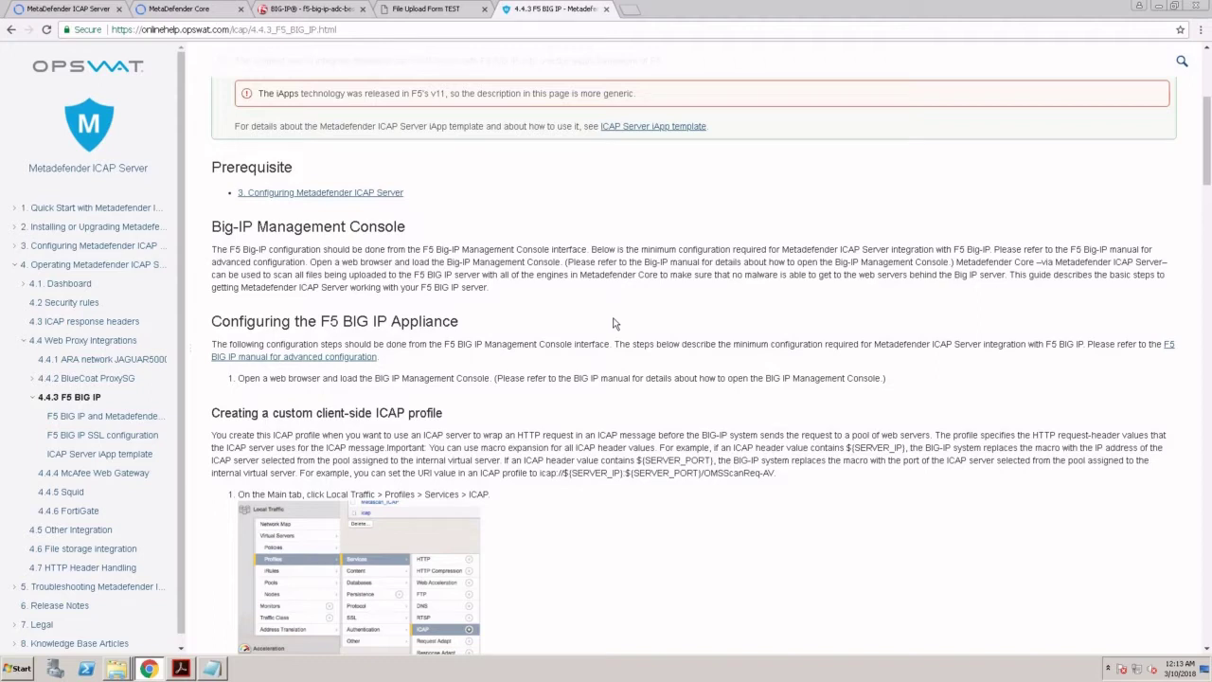
pyautogui.scroll(-2, 613, 324)
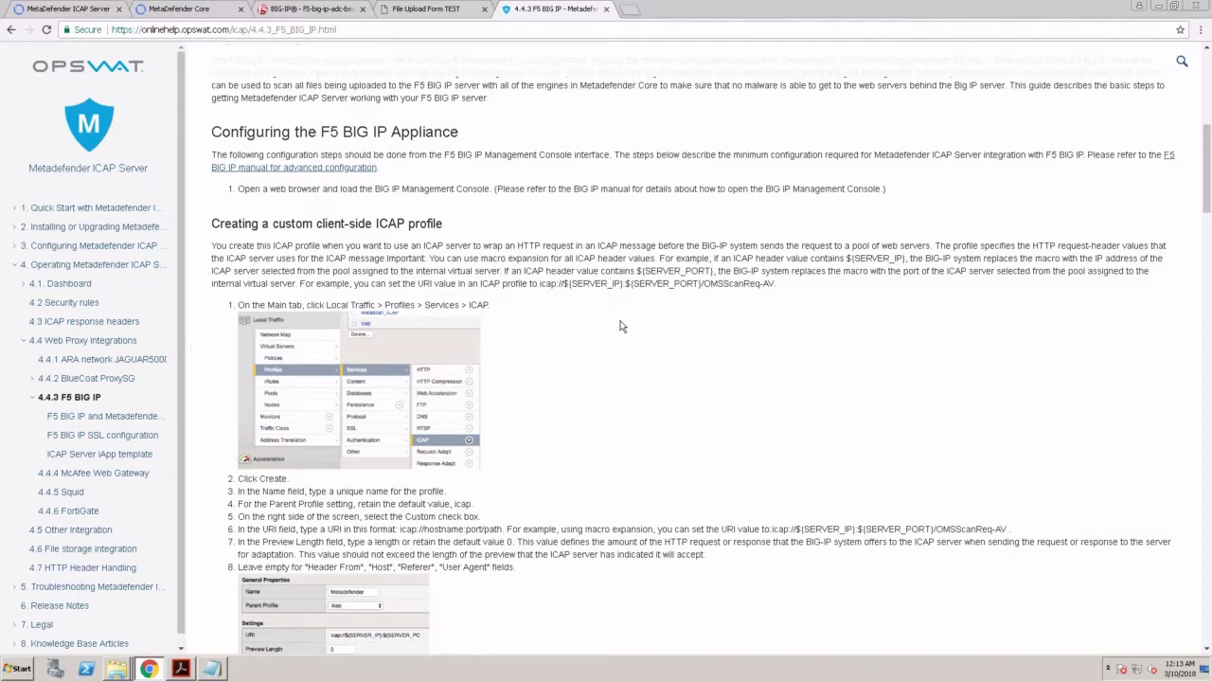
pyautogui.scroll(-1, 620, 325)
pyautogui.scroll(-4, 620, 326)
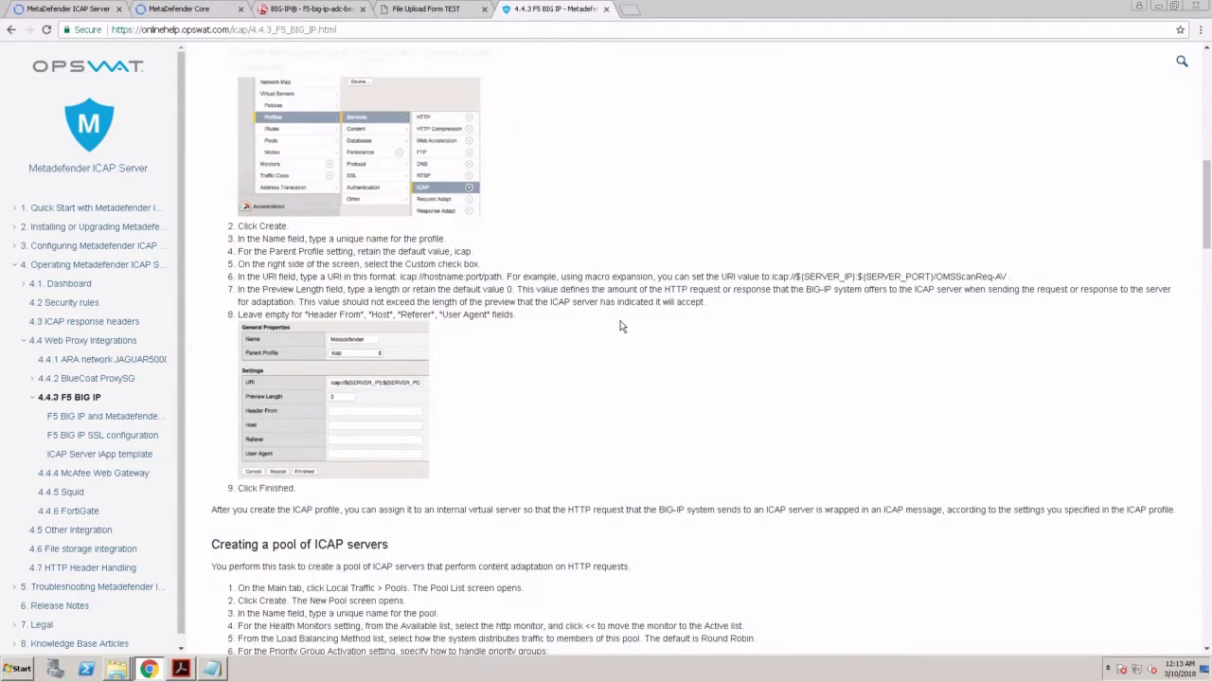
pyautogui.scroll(-3, 620, 325)
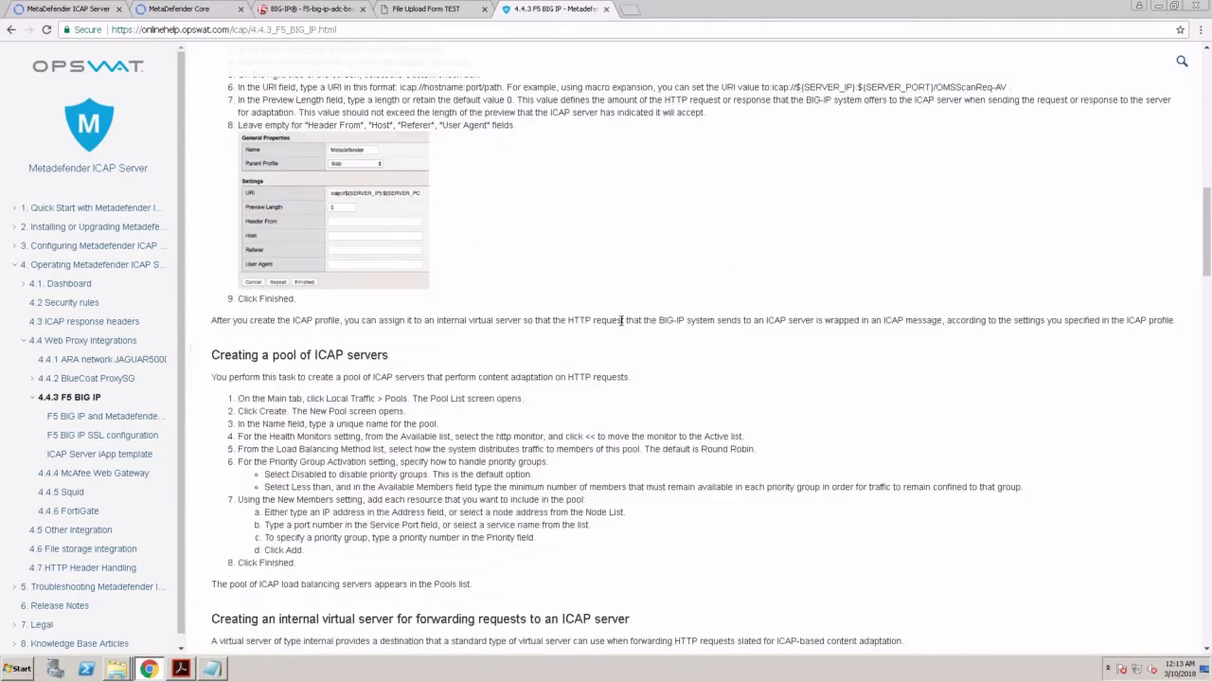
pyautogui.scroll(-5, 620, 326)
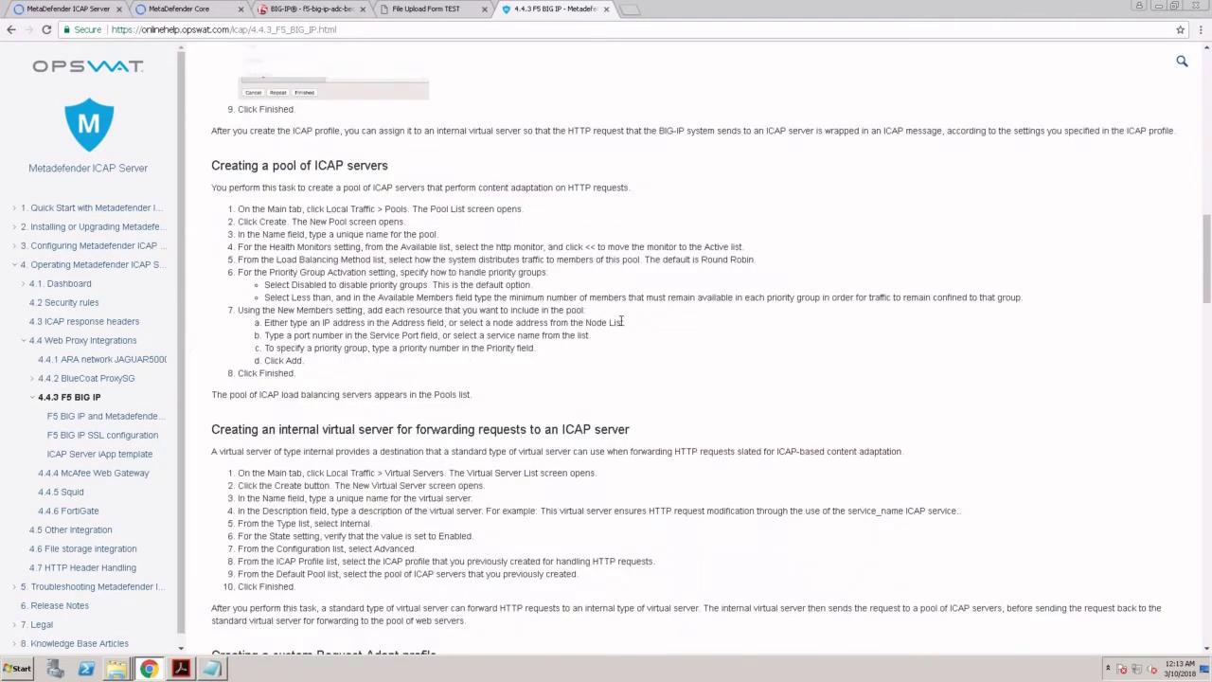
pyautogui.scroll(-1, 620, 321)
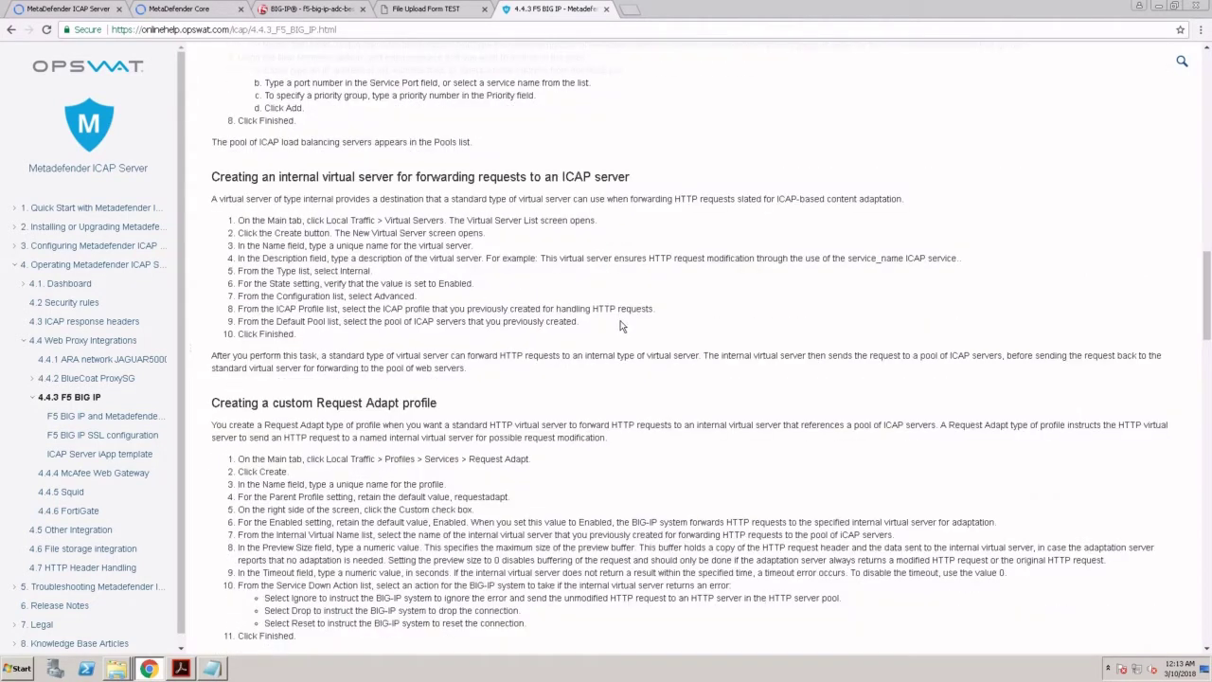
pyautogui.scroll(-3, 606, 331)
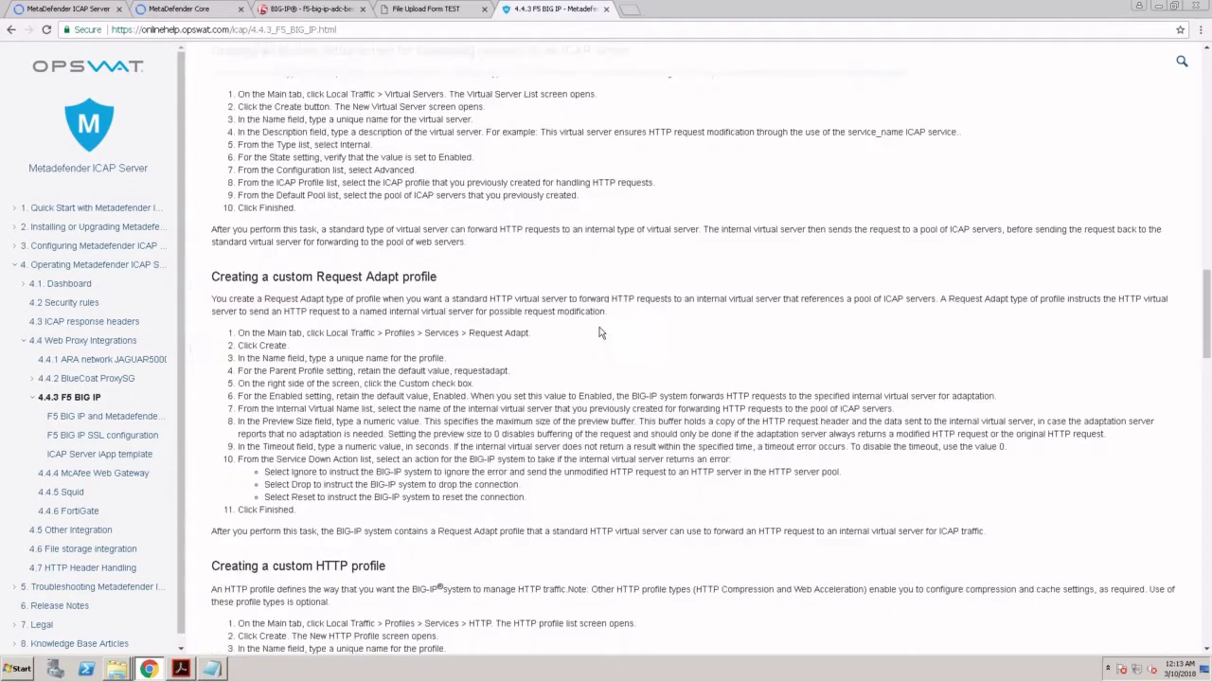
pyautogui.scroll(-1, 573, 352)
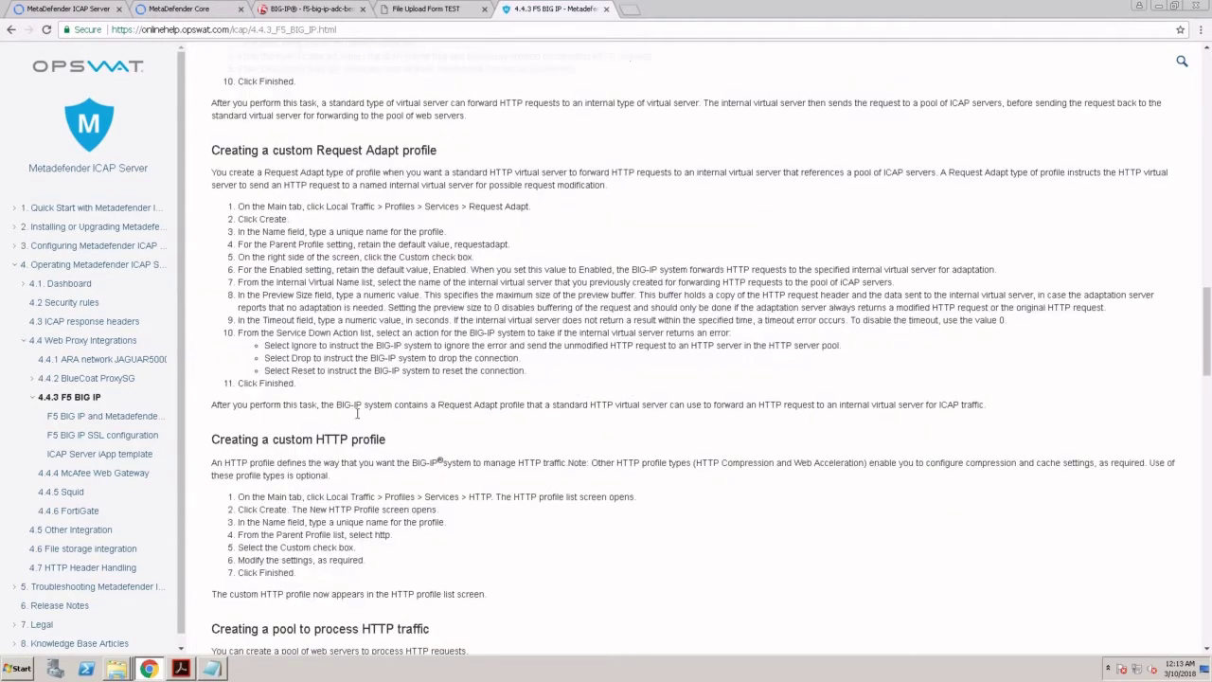
# Read the ICAP Server iApp template article down to its Getting the template section
pyautogui.click(143, 458)
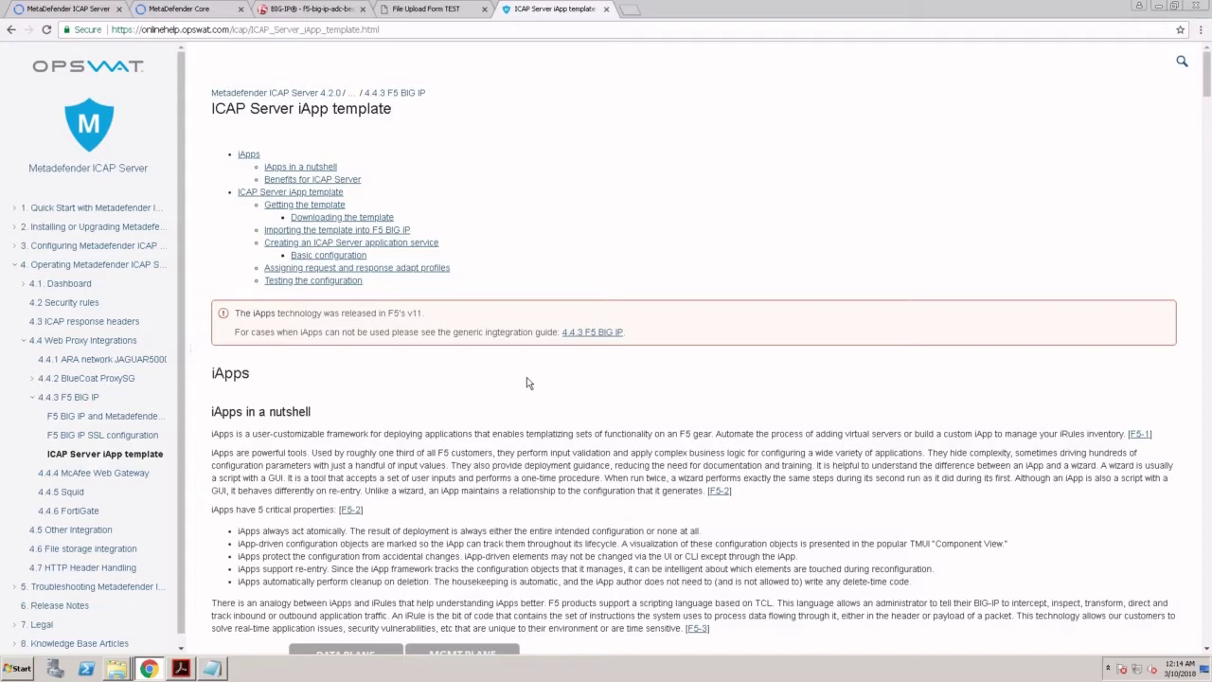
pyautogui.scroll(-3, 528, 383)
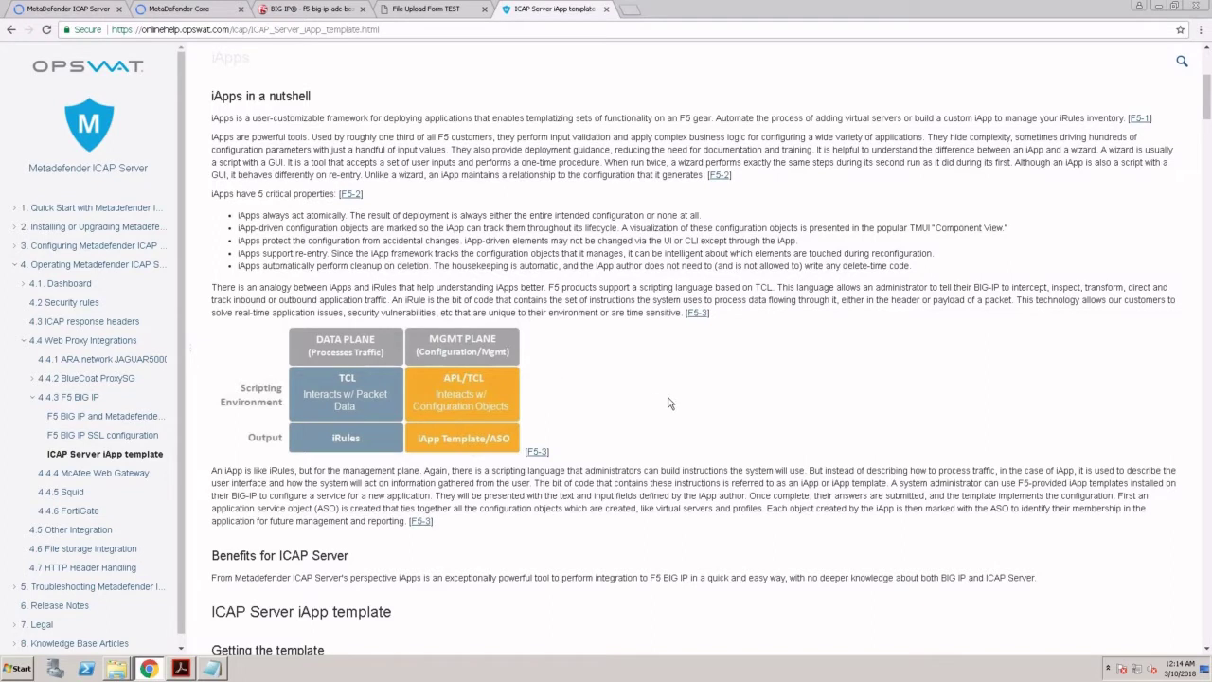
pyautogui.scroll(-1, 669, 402)
pyautogui.scroll(-1, 668, 402)
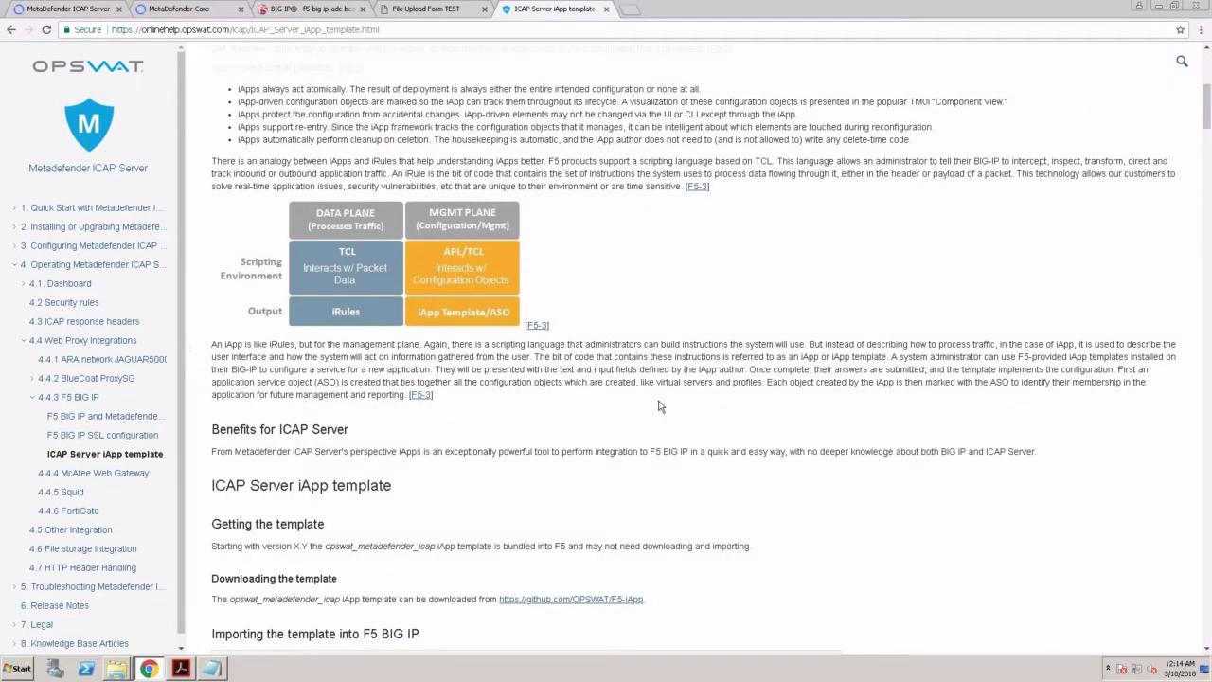
pyautogui.scroll(-1, 657, 407)
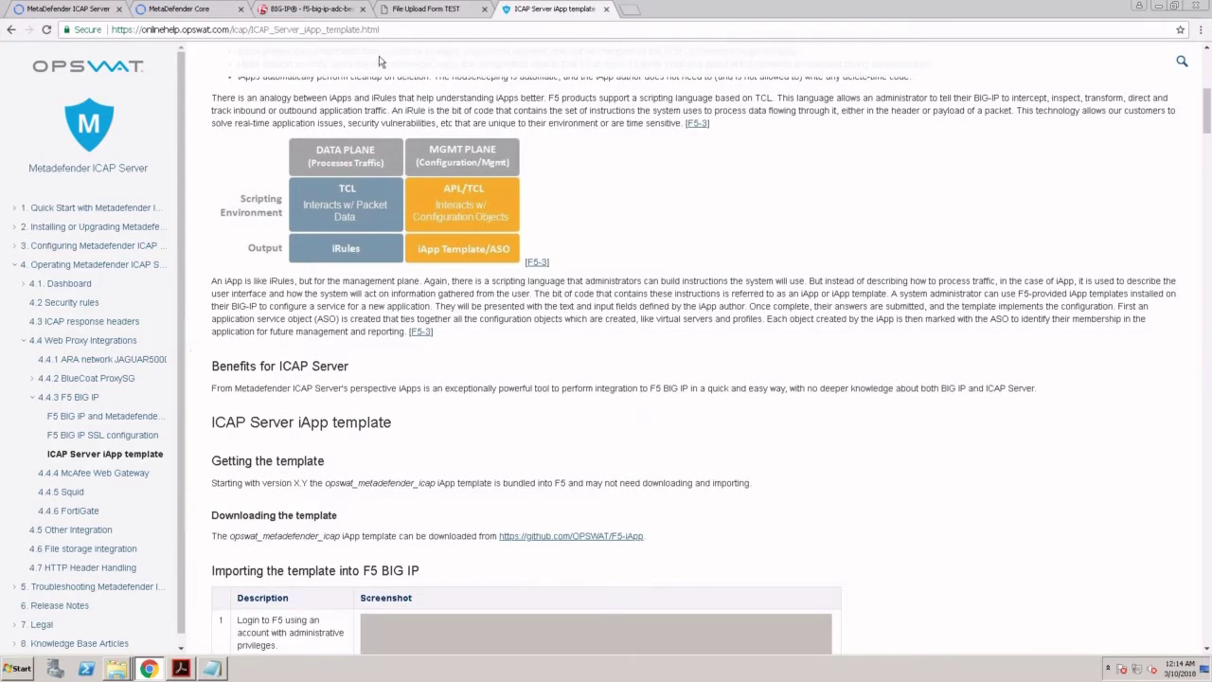
# In BIG-IP, view file-upload-virtual-server's properties and confirm both Adapt profiles are None
pyautogui.click(319, 11)
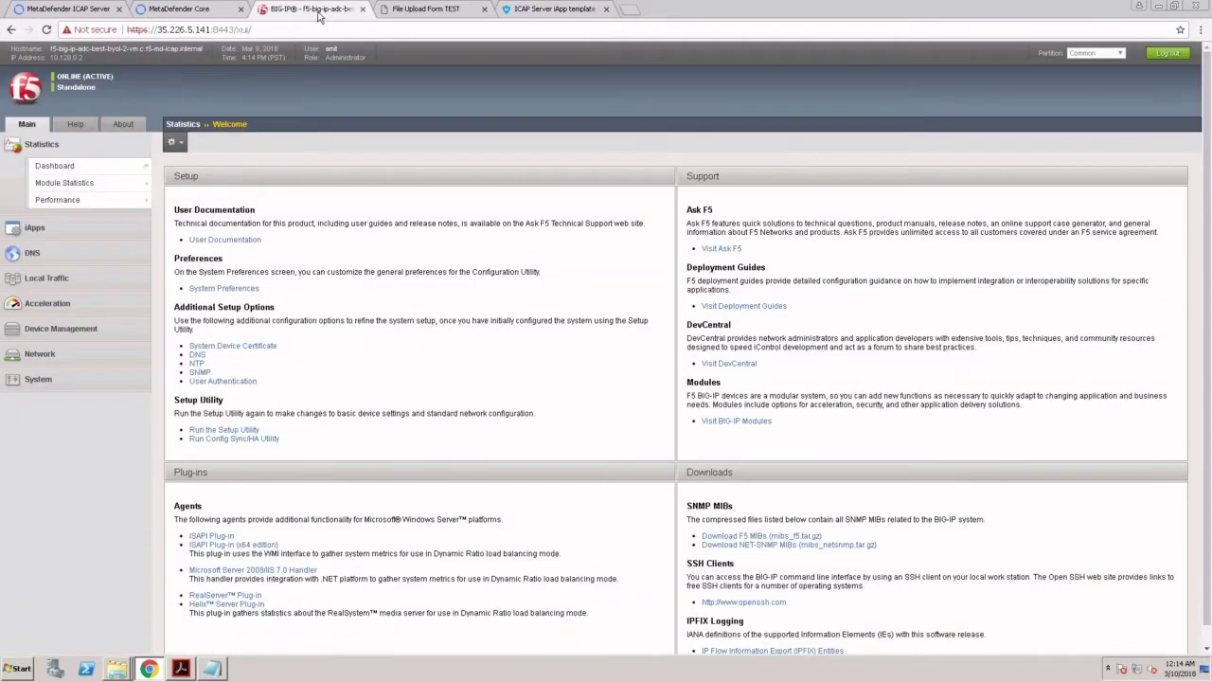
pyautogui.click(70, 278)
pyautogui.moveTo(71, 276)
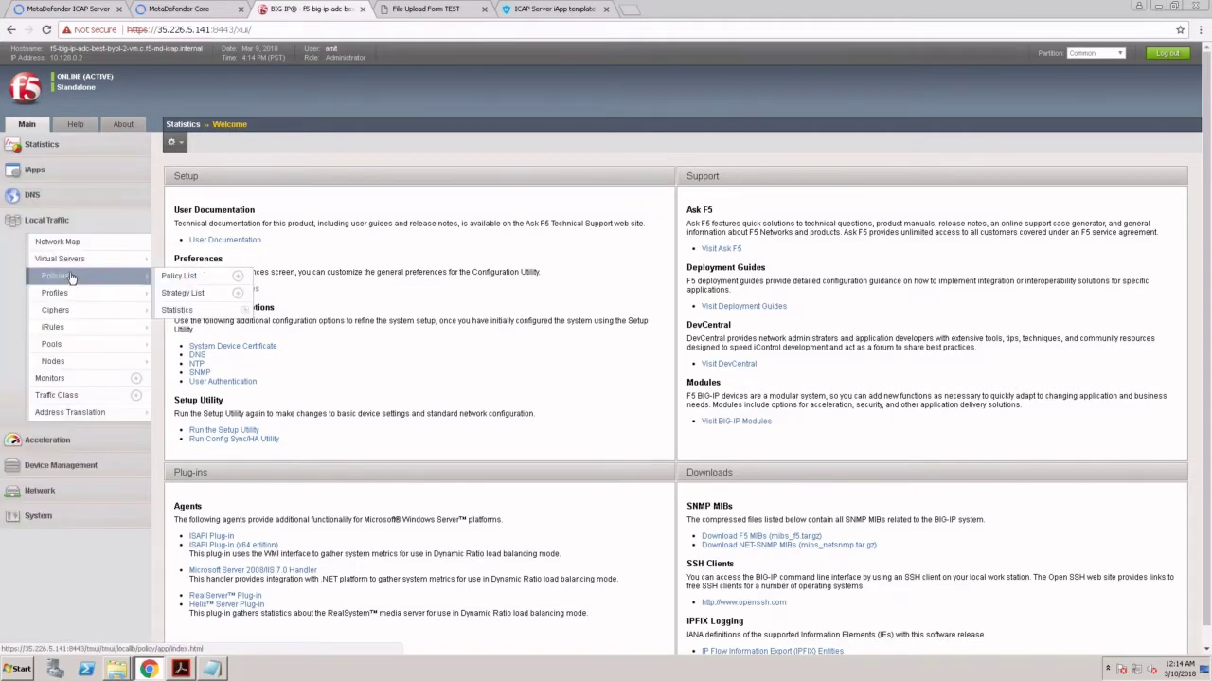
pyautogui.click(74, 261)
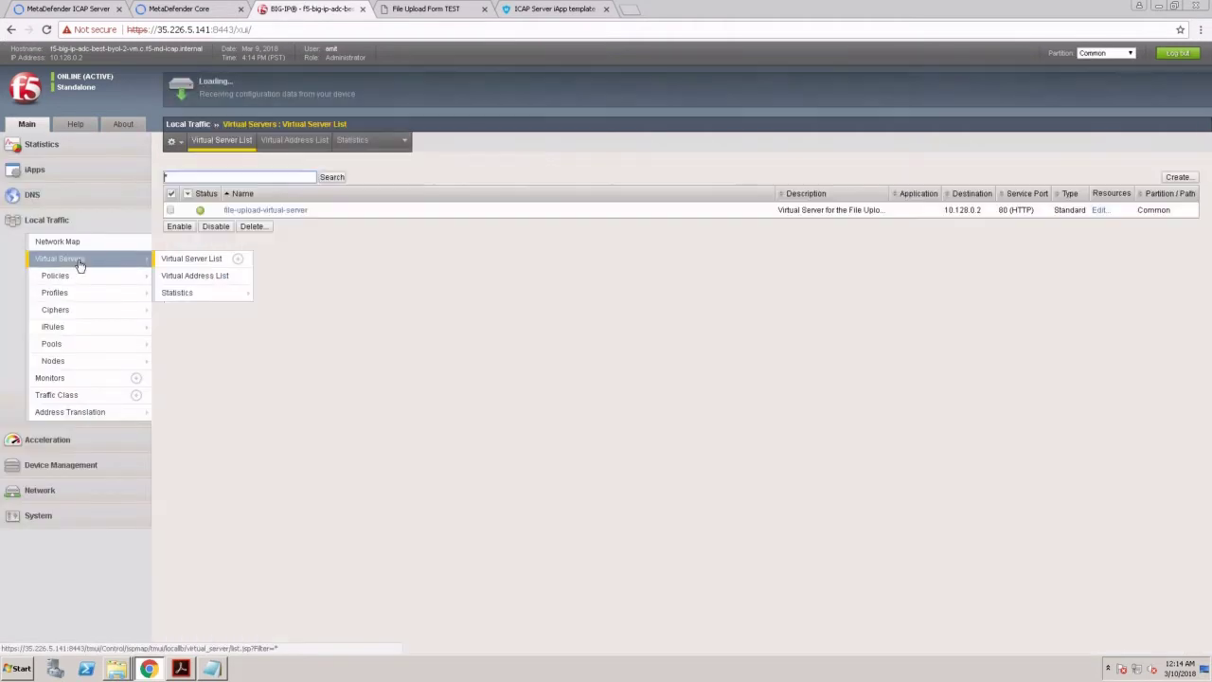
pyautogui.click(282, 212)
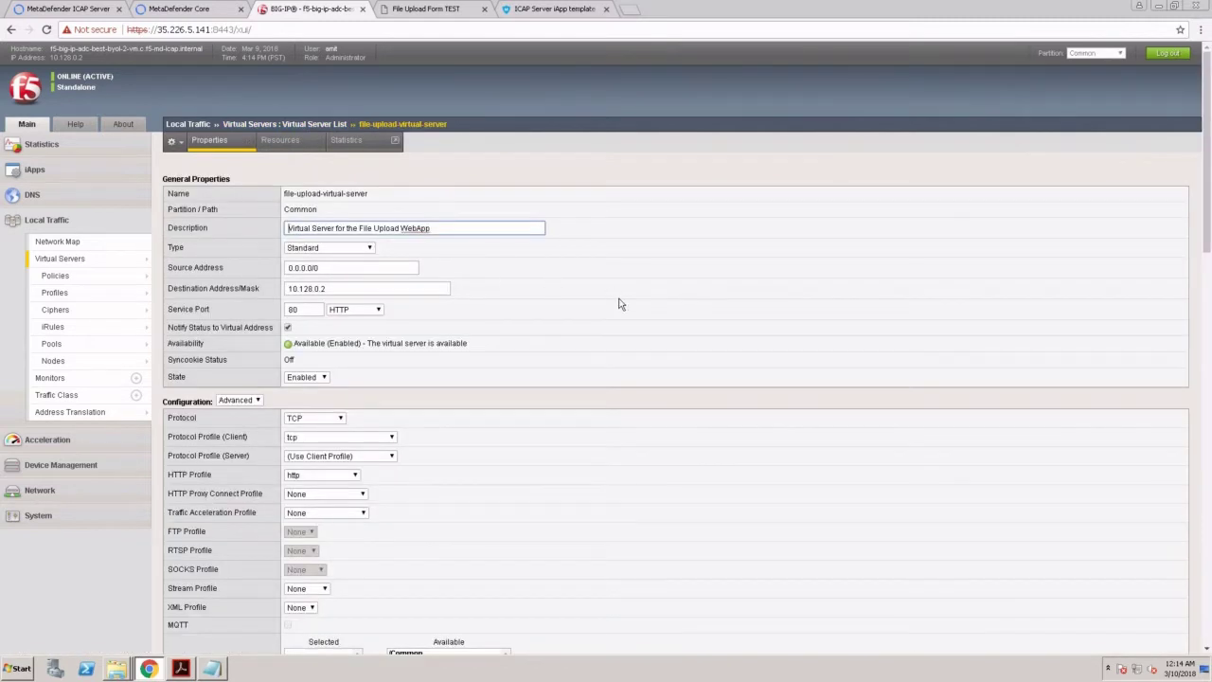
pyautogui.scroll(-4, 620, 304)
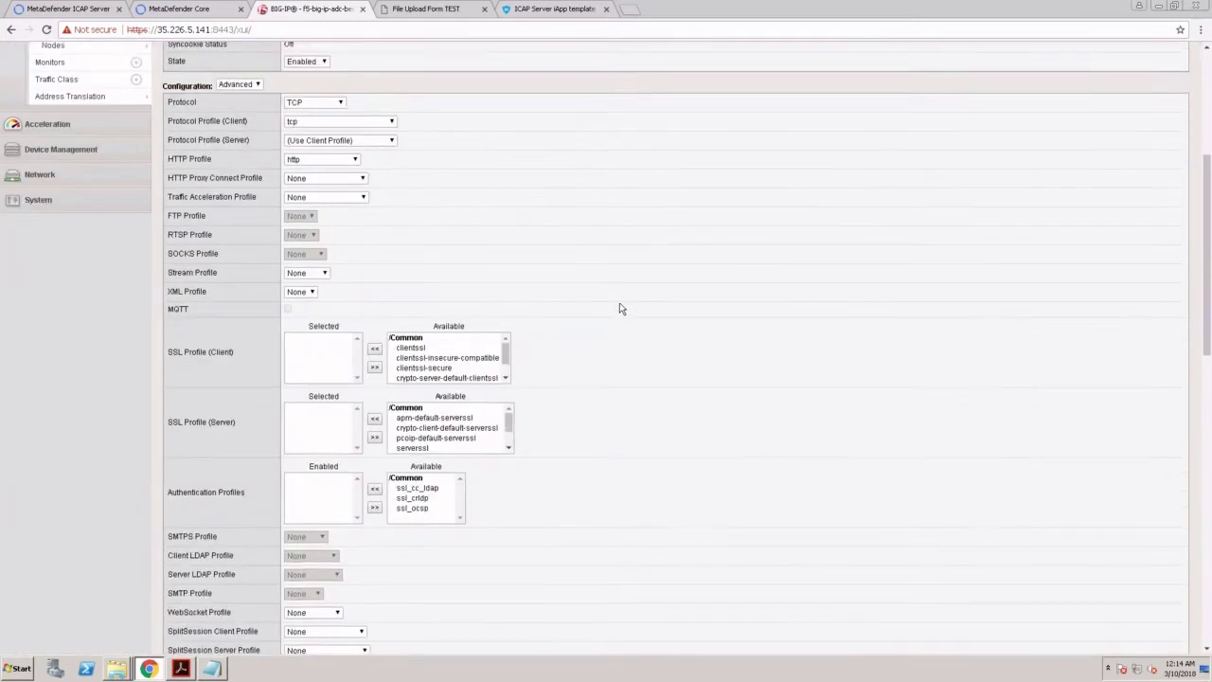
pyautogui.scroll(-3, 620, 308)
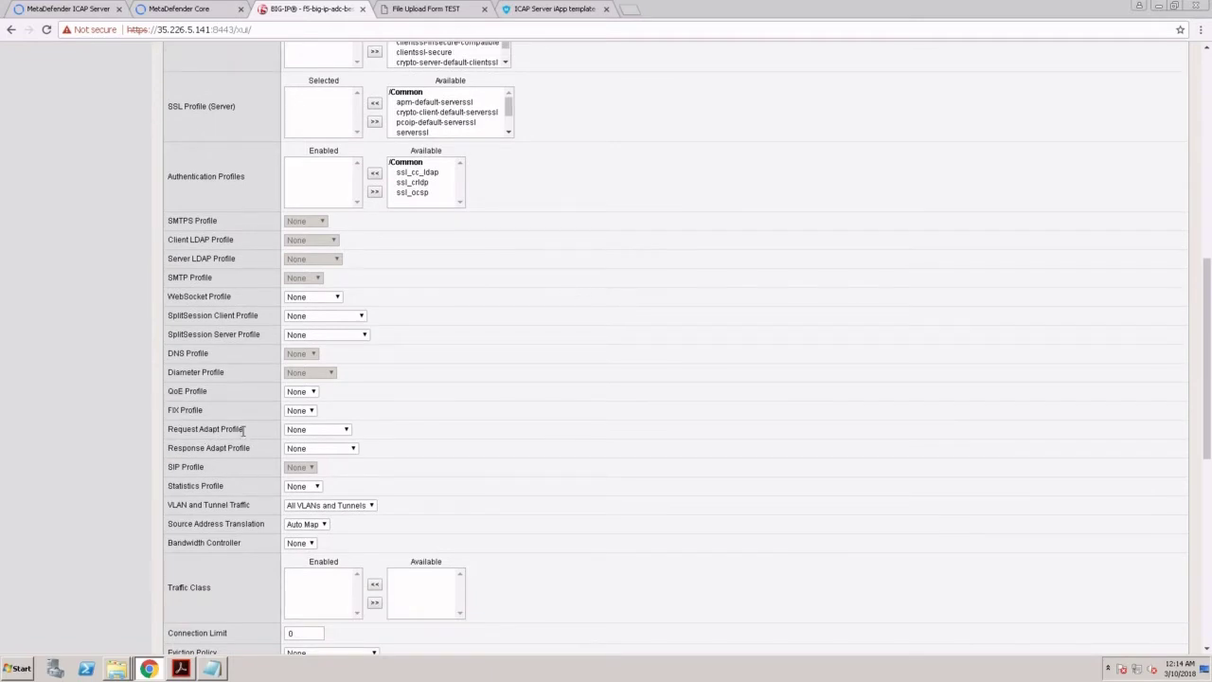
# Upload eicar.com through the File Upload Form TEST page
pyautogui.click(422, 11)
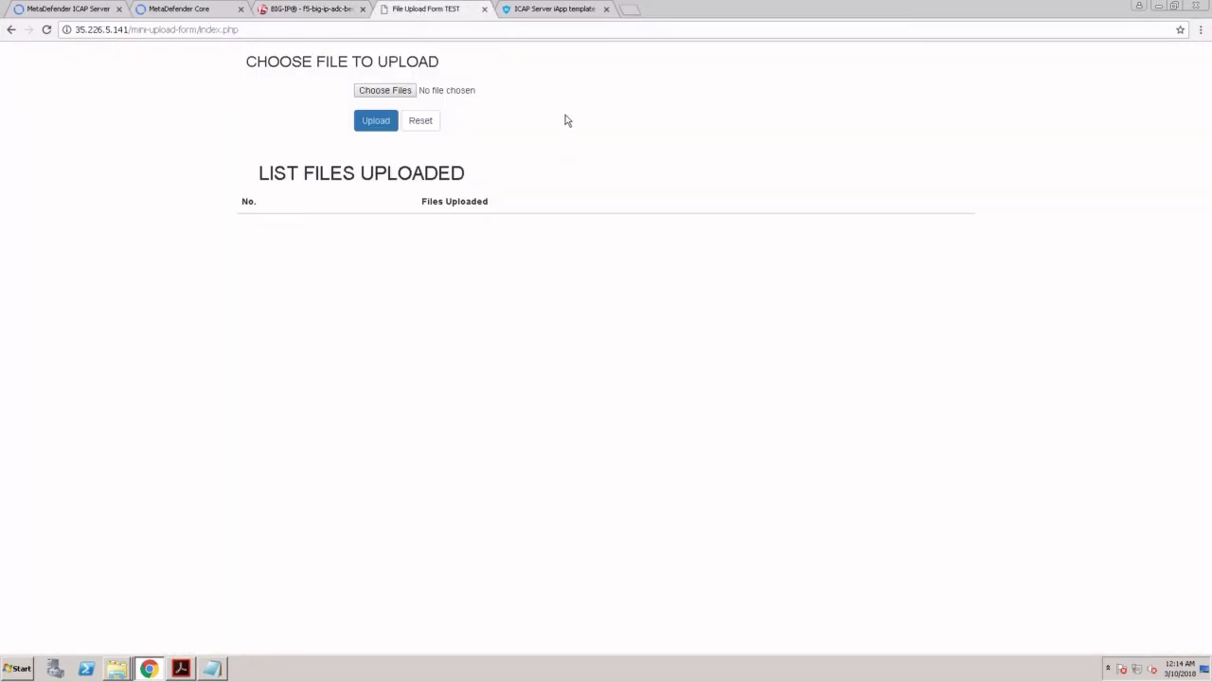
pyautogui.click(398, 91)
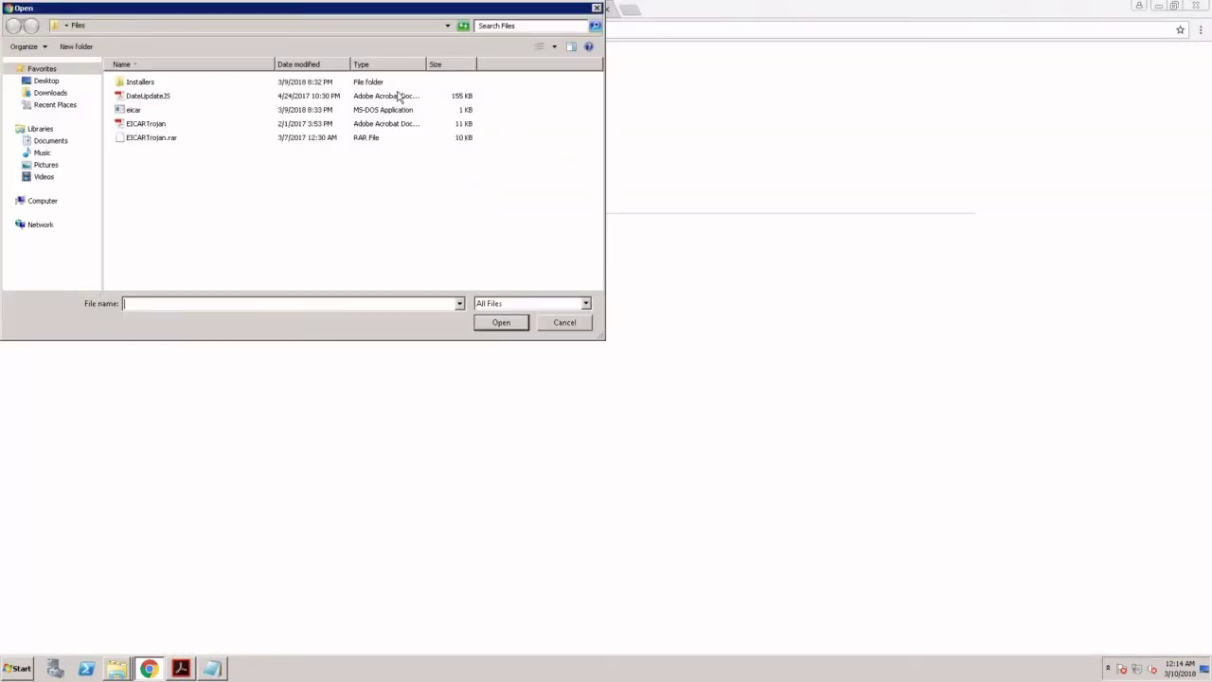
pyautogui.doubleClick(130, 111)
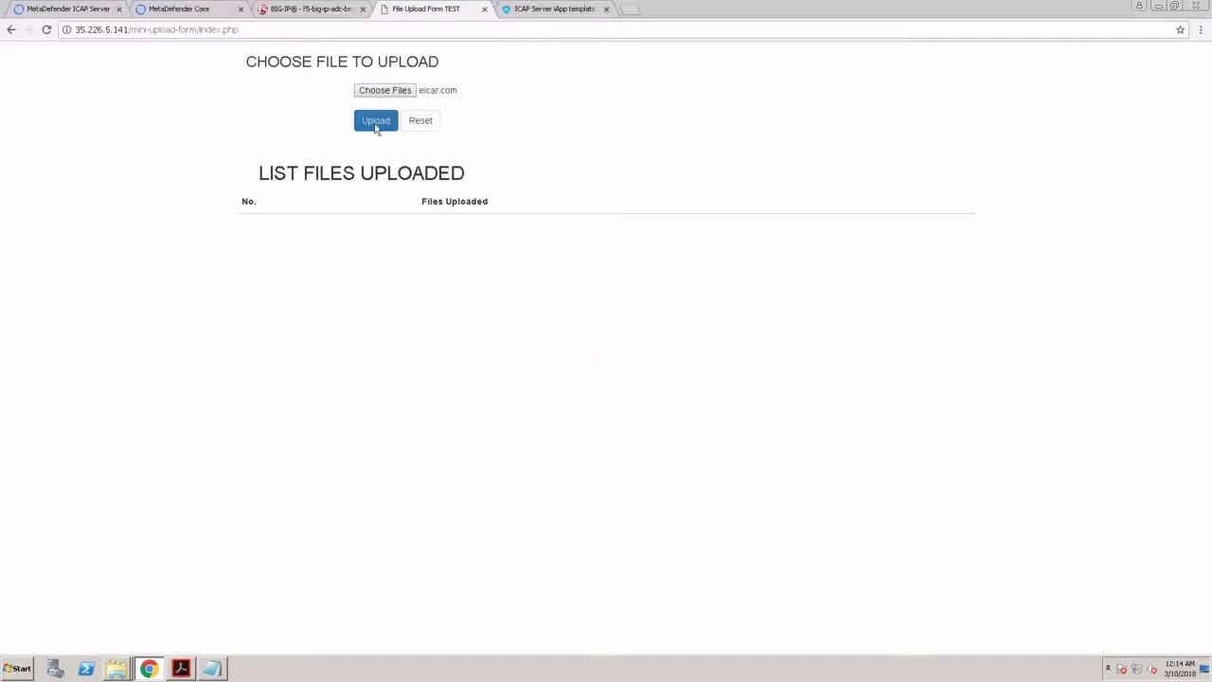
pyautogui.click(376, 127)
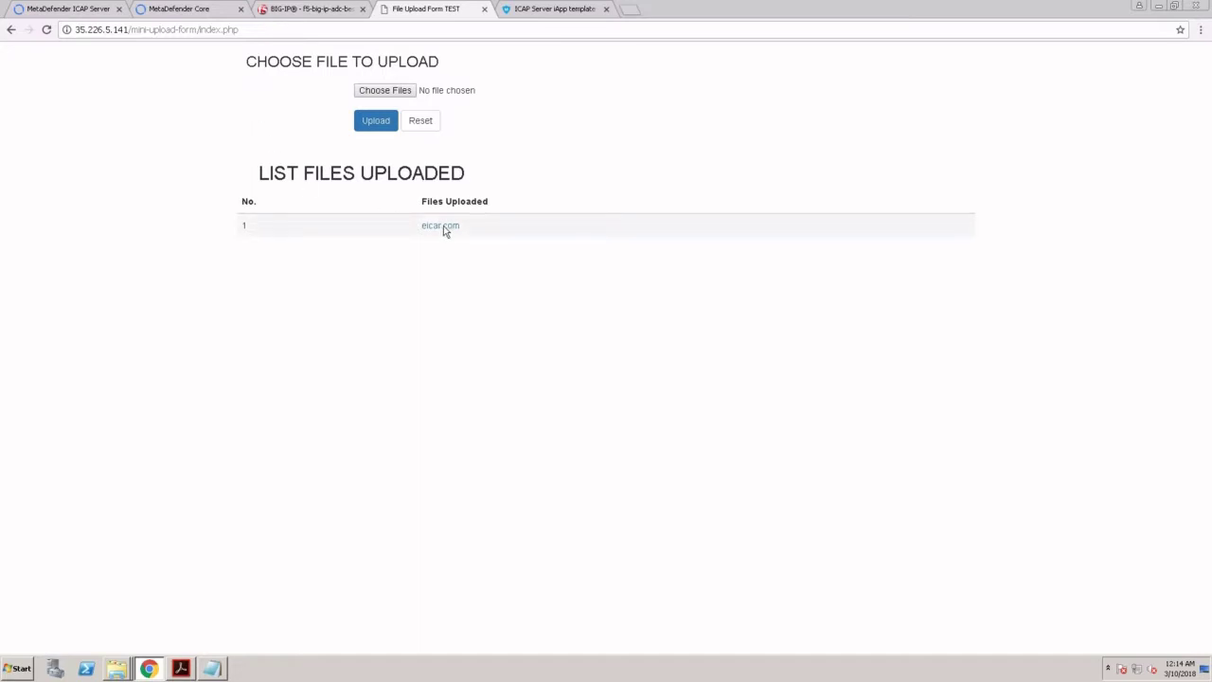
# Start a new iApp application service in BIG-IP named Metadefender
pyautogui.click(294, 11)
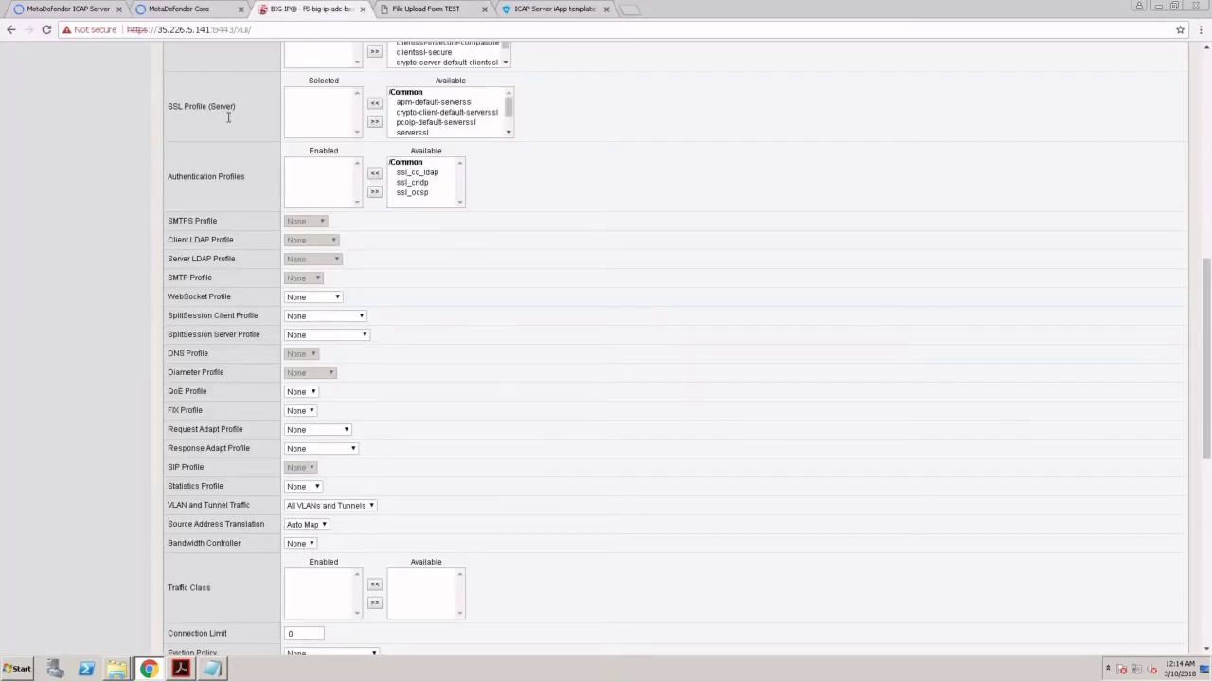
pyautogui.scroll(10, 227, 119)
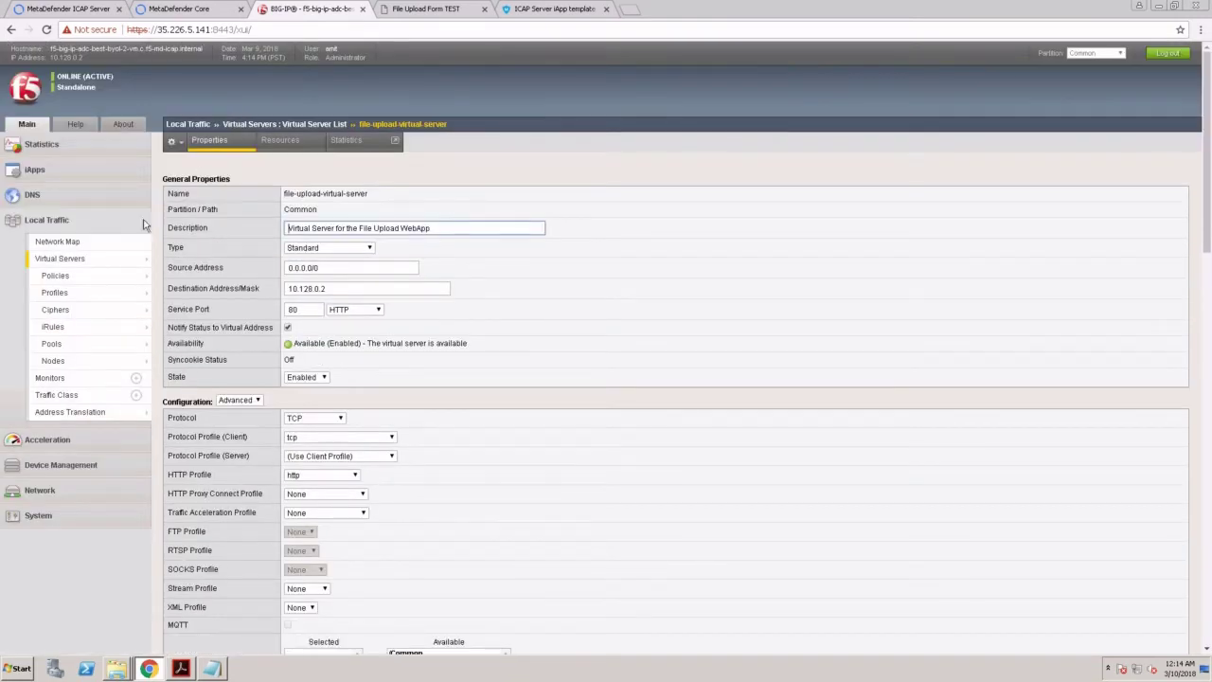
pyautogui.click(63, 177)
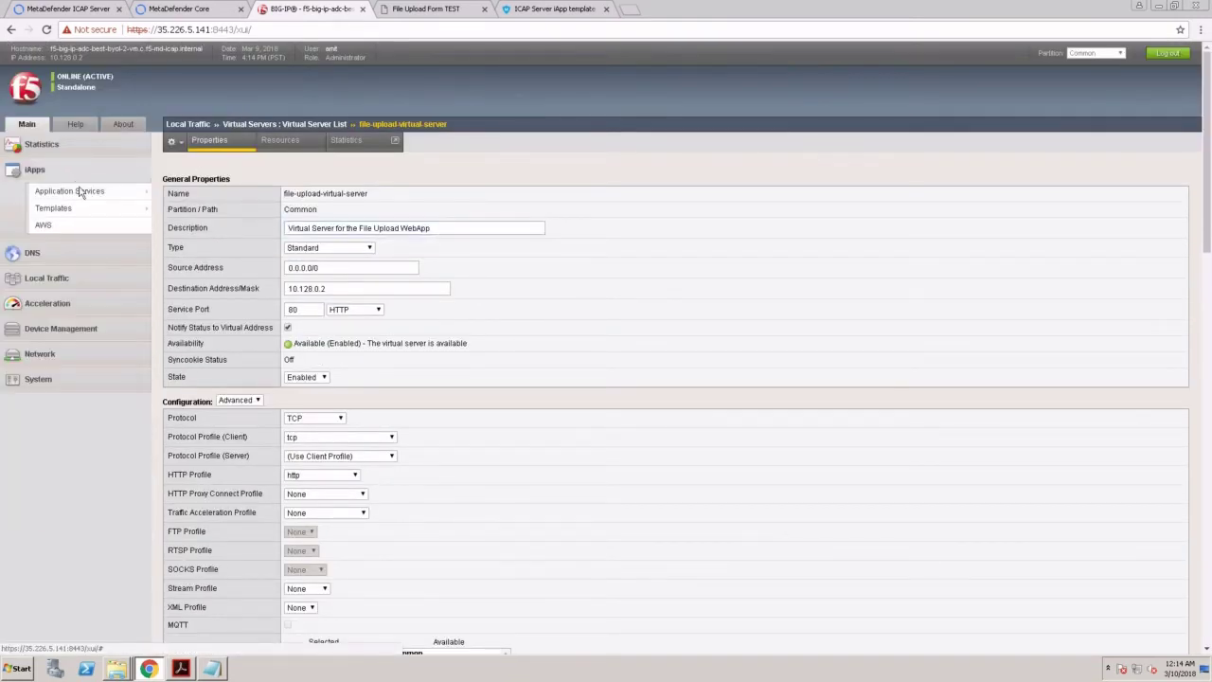
pyautogui.click(113, 190)
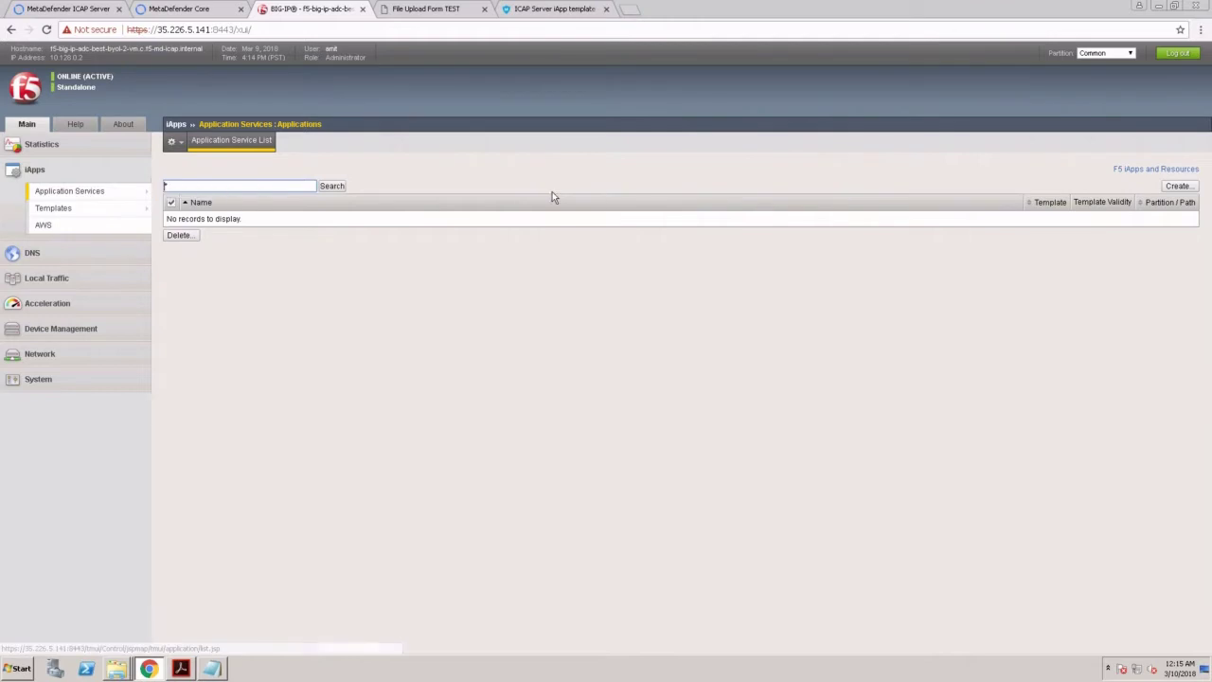
pyautogui.click(1182, 188)
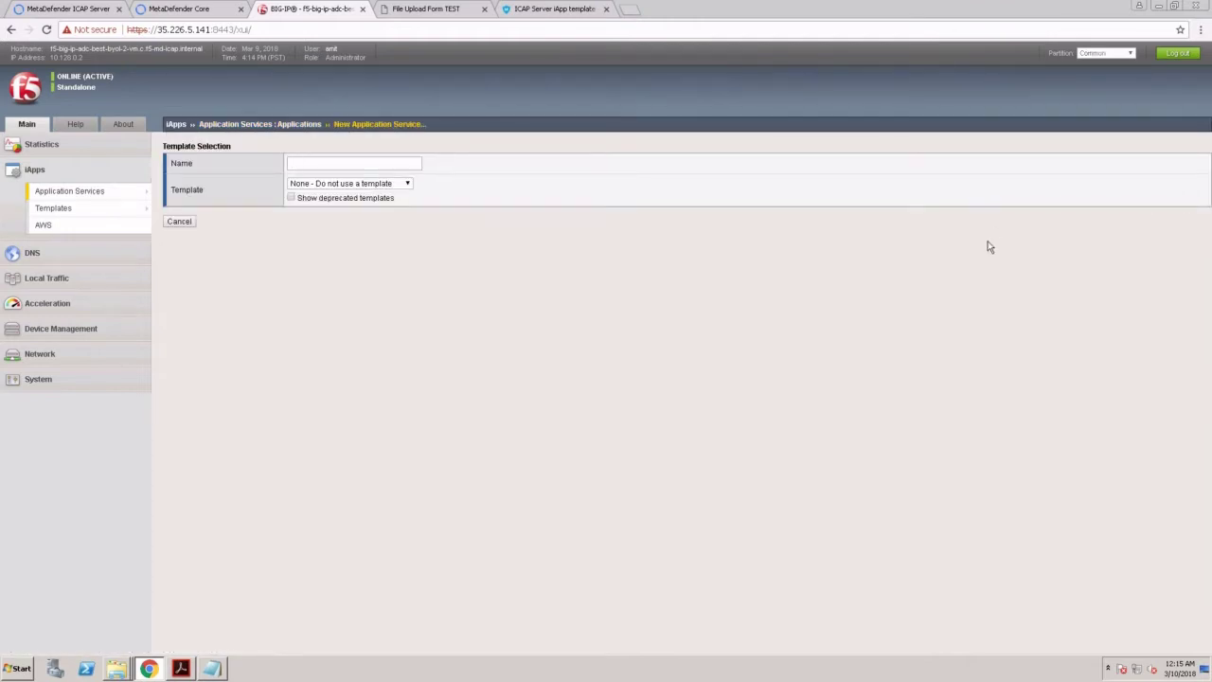
pyautogui.write('Meta')
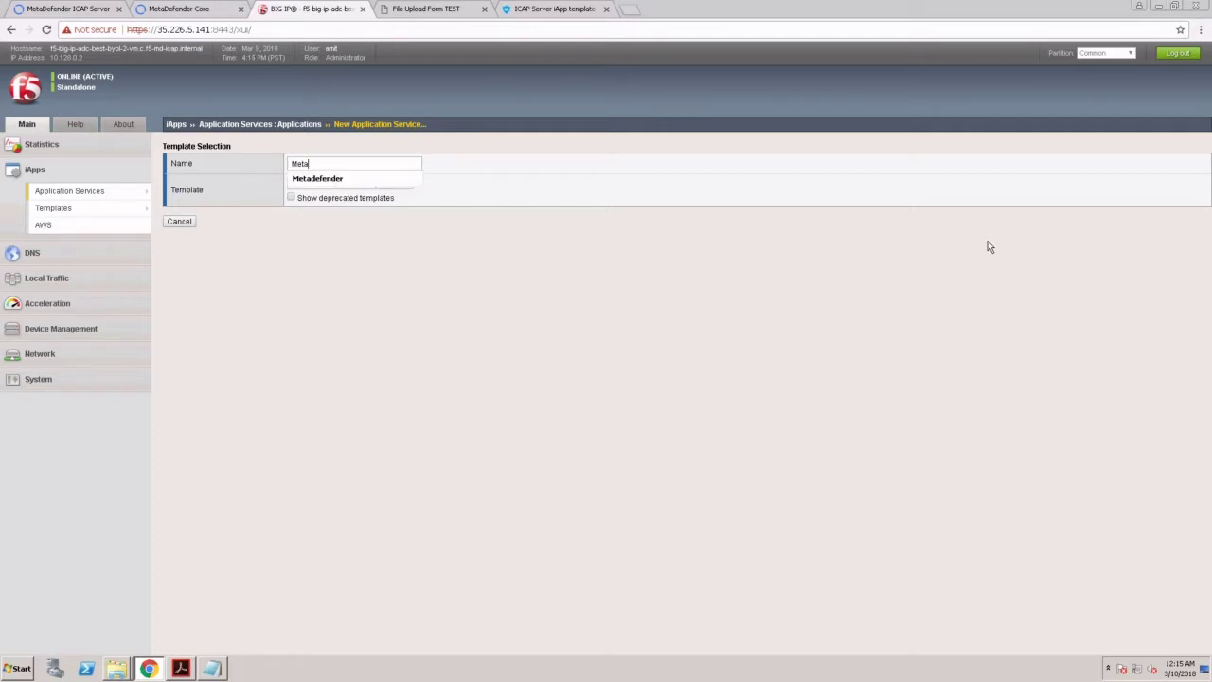
pyautogui.press('Down')
pyautogui.press('Return')
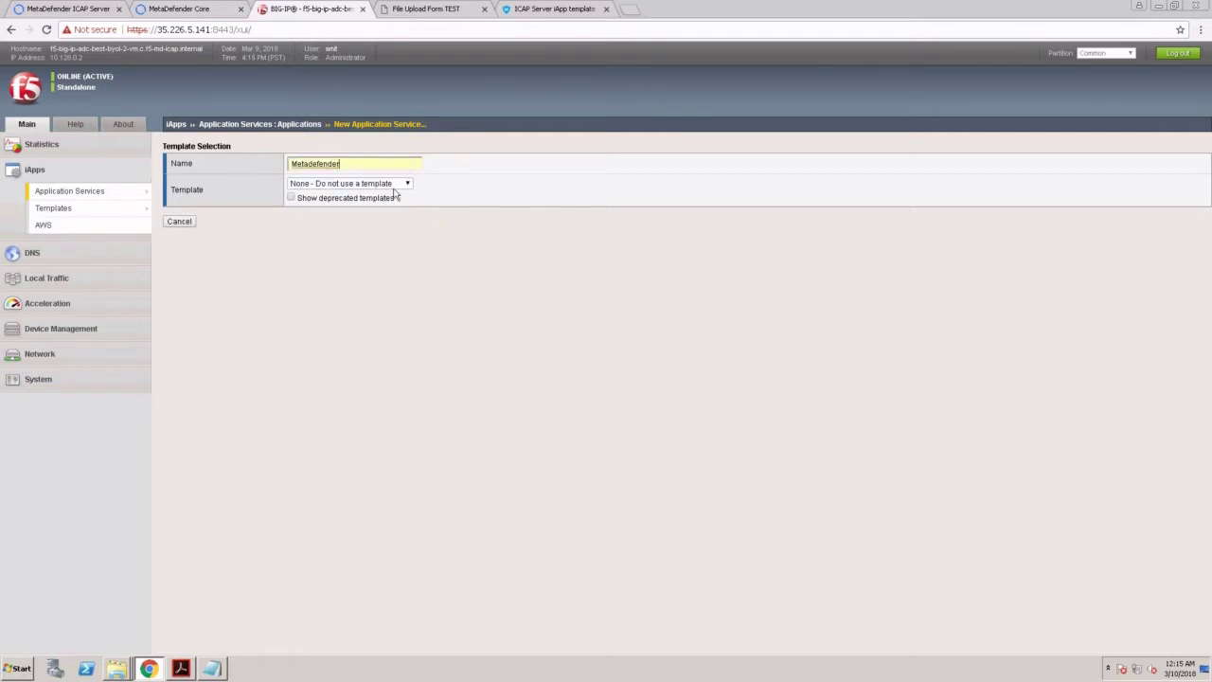
# Use the opswat_metadefender_icap template with node 35.188.158.101, port 1344, and a new pool
pyautogui.click(401, 183)
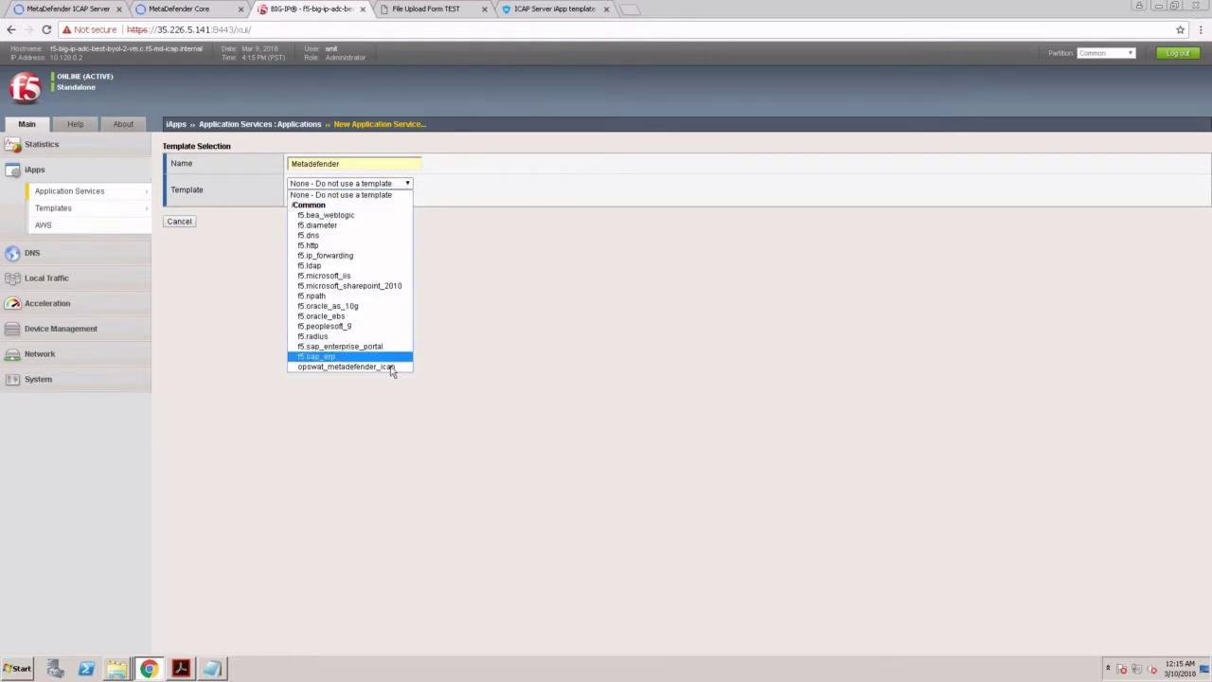
pyautogui.click(338, 366)
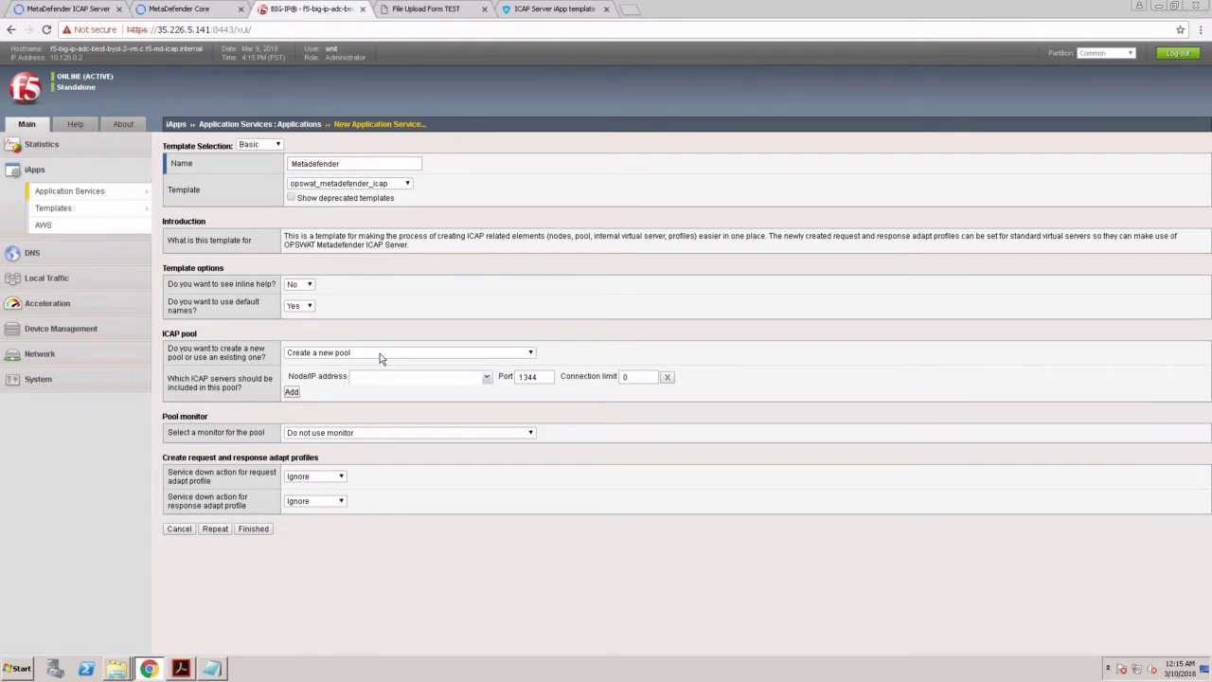
pyautogui.click(431, 378)
pyautogui.press('Escape')
pyautogui.click(350, 356)
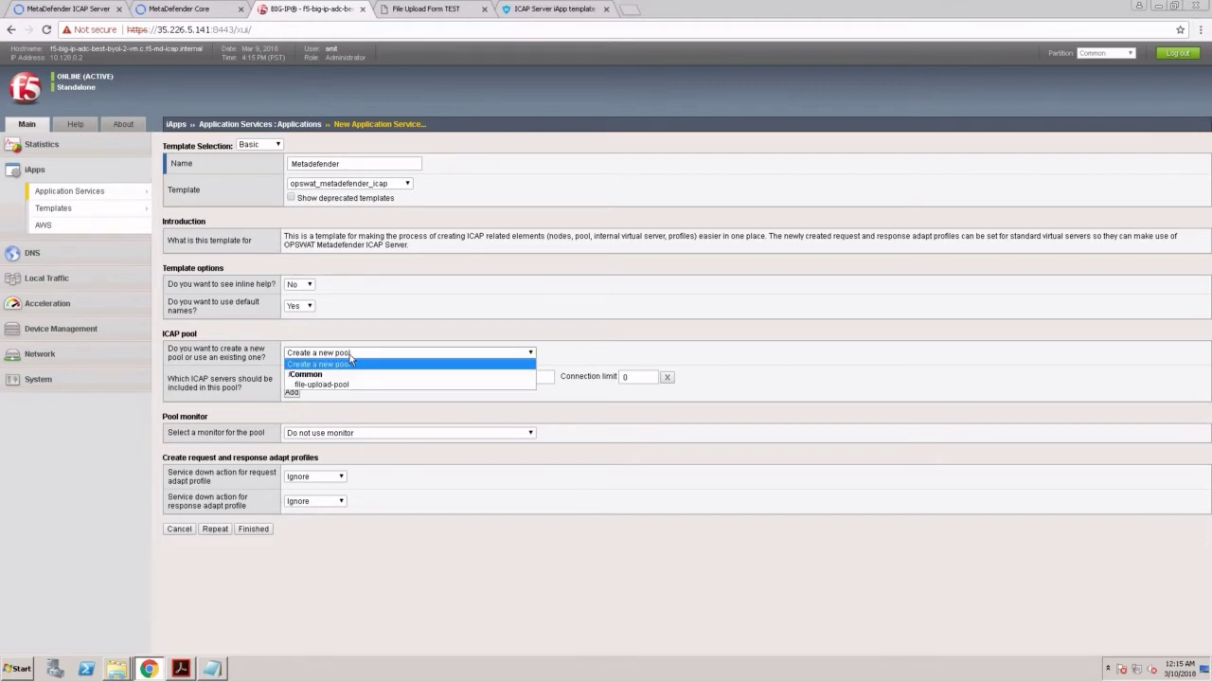
pyautogui.click(350, 360)
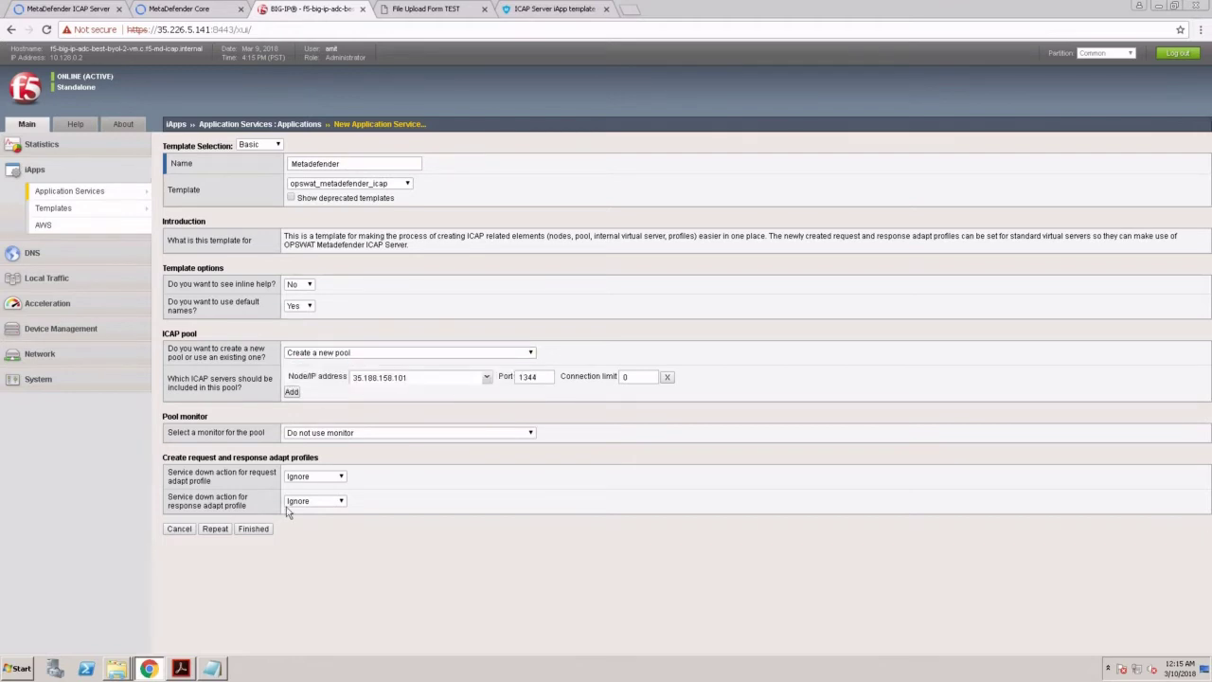
# Deploy the Metadefender iApp, creating its ICAP profiles, Metadefender_ICAP_VS virtual server and pools
pyautogui.click(254, 529)
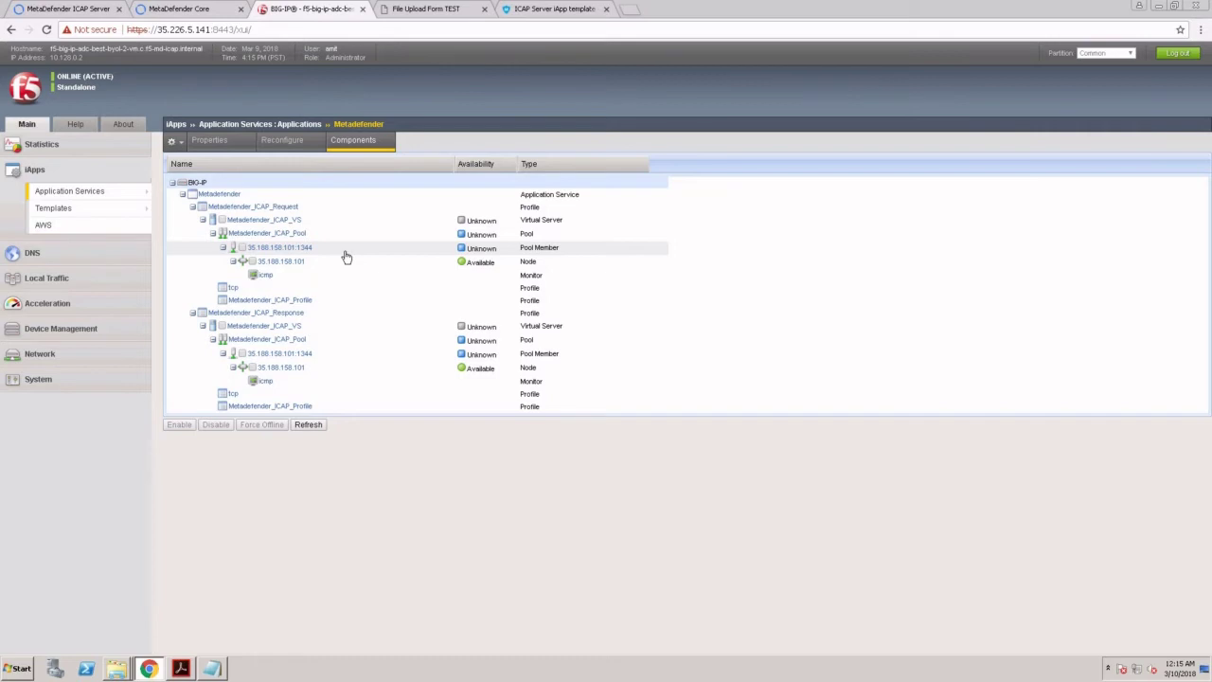
pyautogui.click(56, 278)
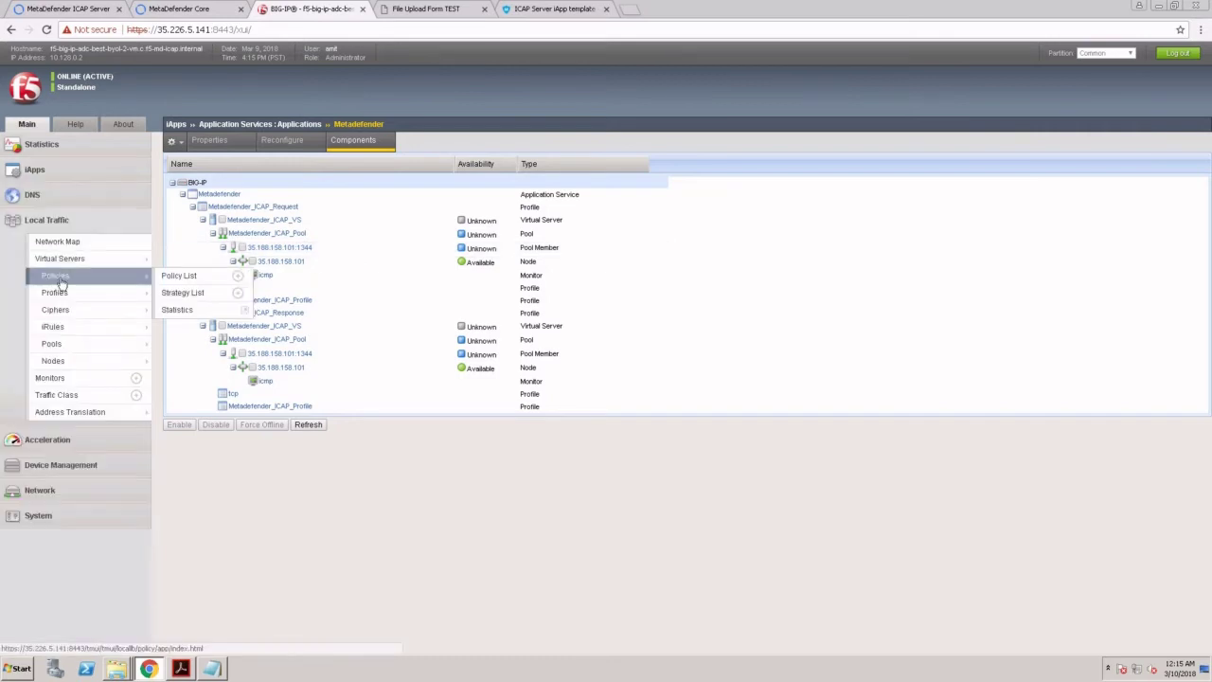
# Set file-upload-virtual-server's Request Adapt Profile to Metadefender_ICAP_Request and save the update
pyautogui.click(72, 265)
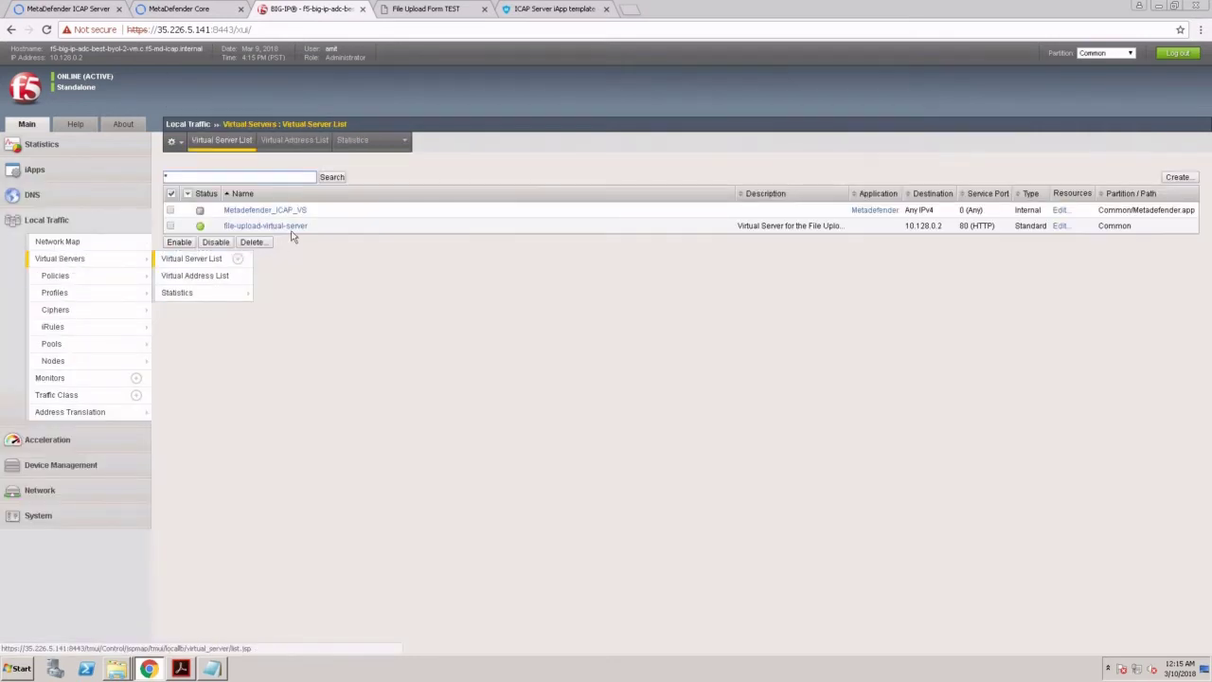
pyautogui.click(289, 228)
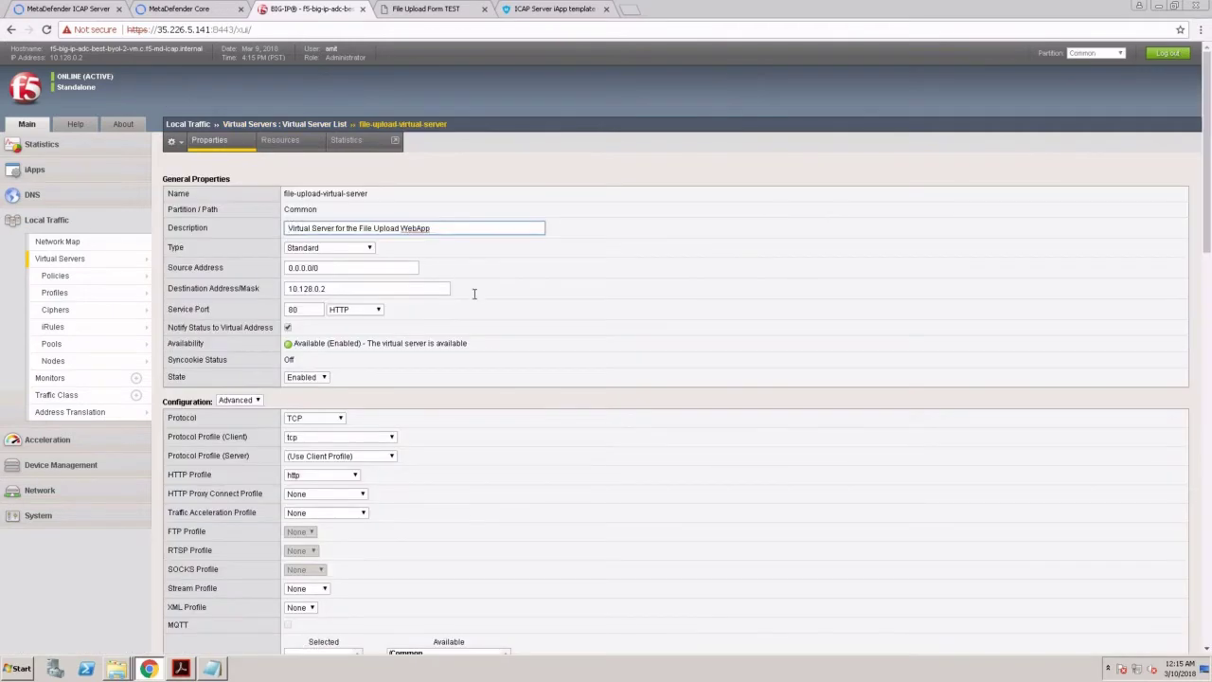
pyautogui.scroll(-5, 533, 331)
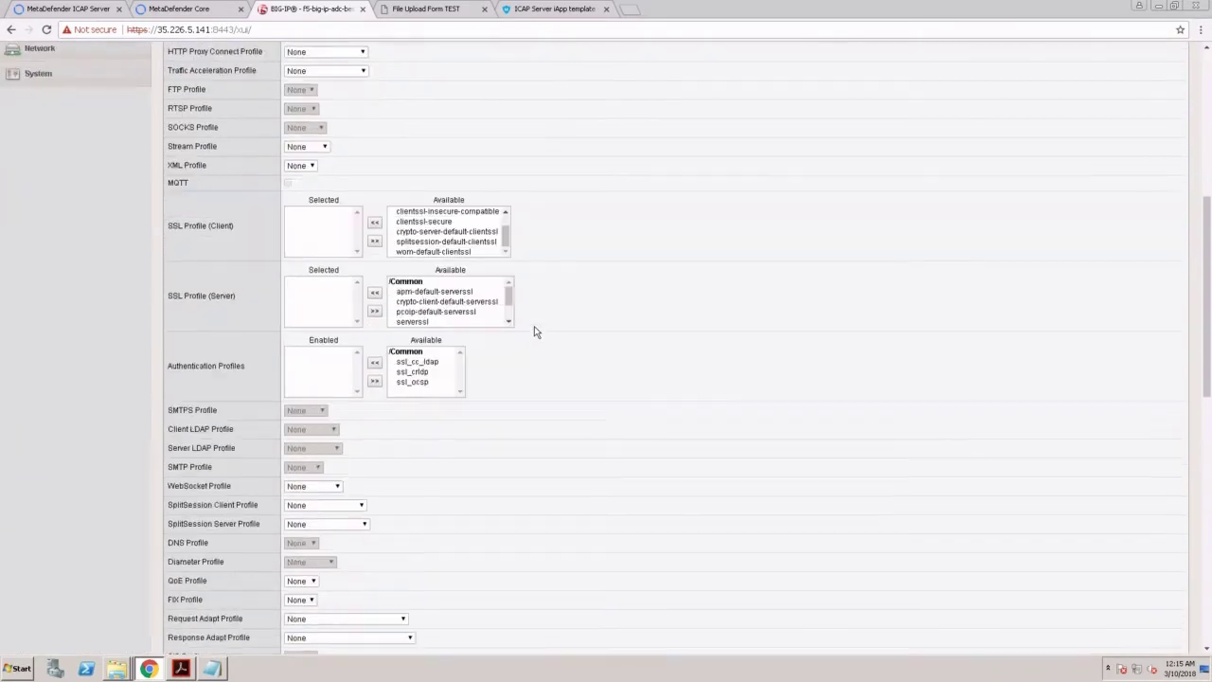
pyautogui.scroll(-1, 516, 389)
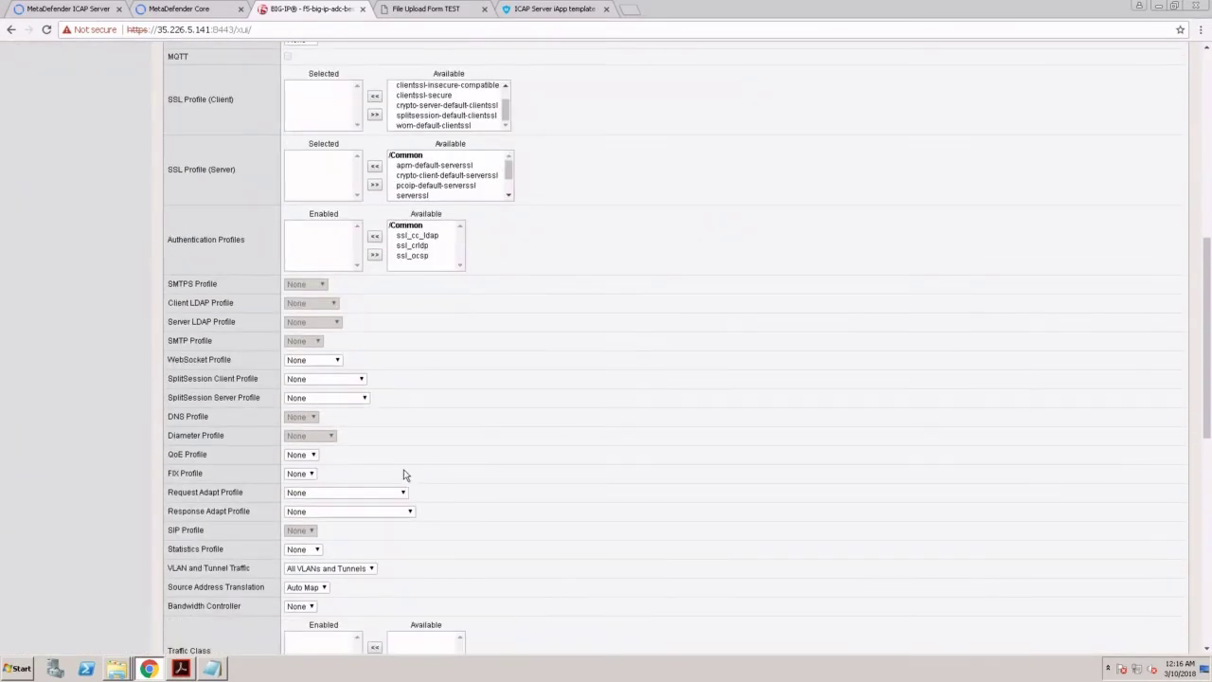
pyautogui.click(376, 492)
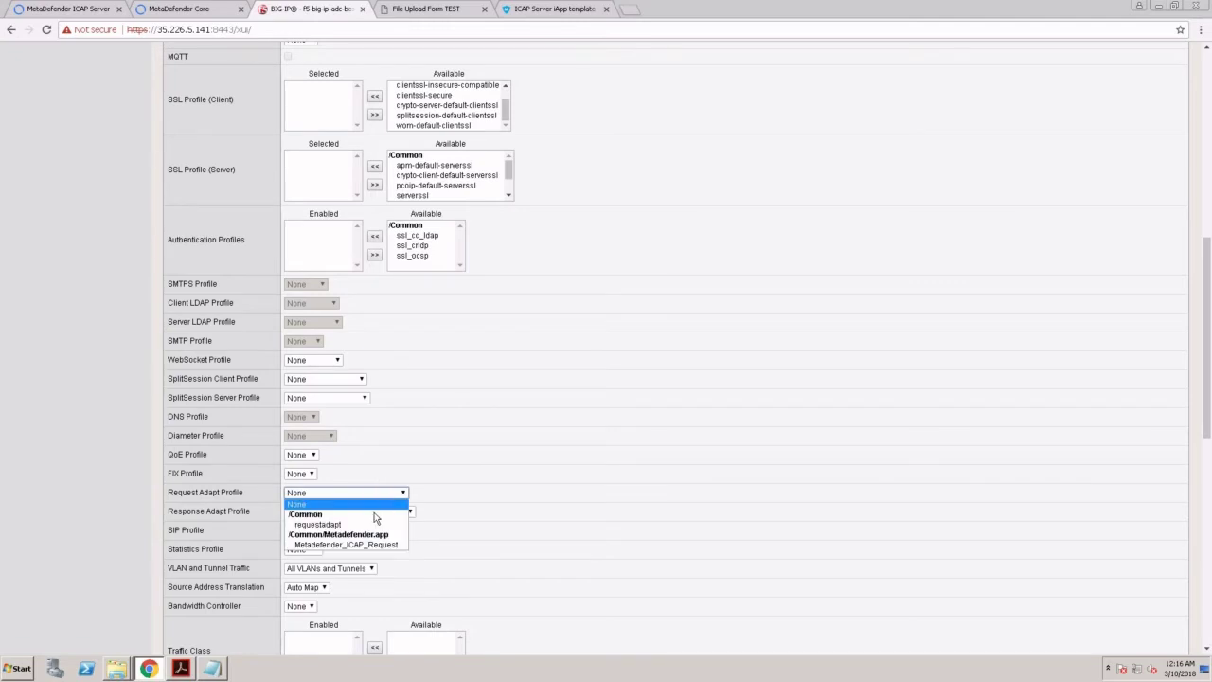
pyautogui.click(376, 546)
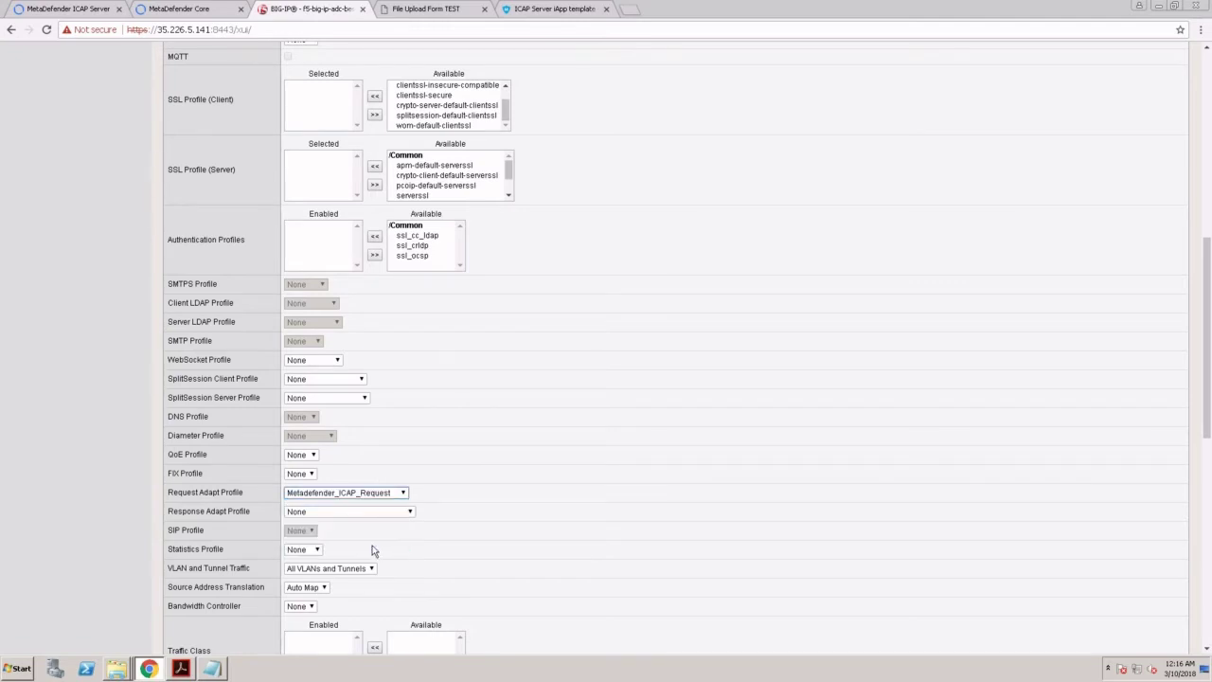
pyautogui.scroll(-1, 568, 529)
pyautogui.scroll(-9, 570, 526)
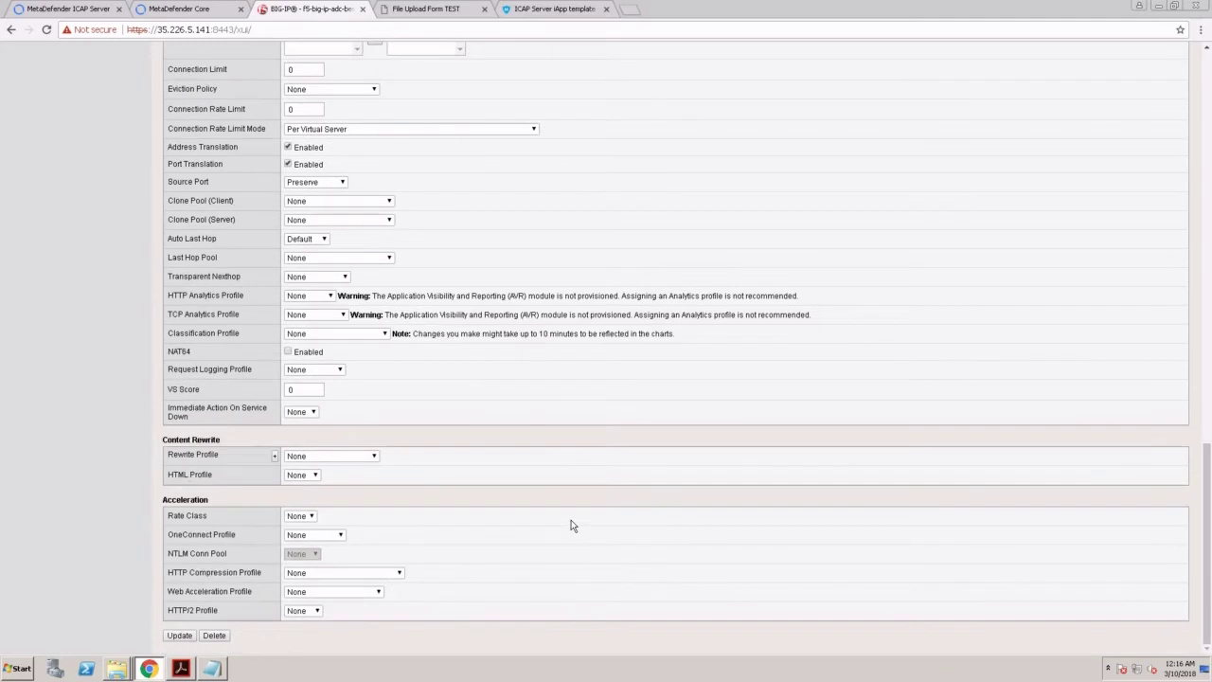
pyautogui.click(180, 636)
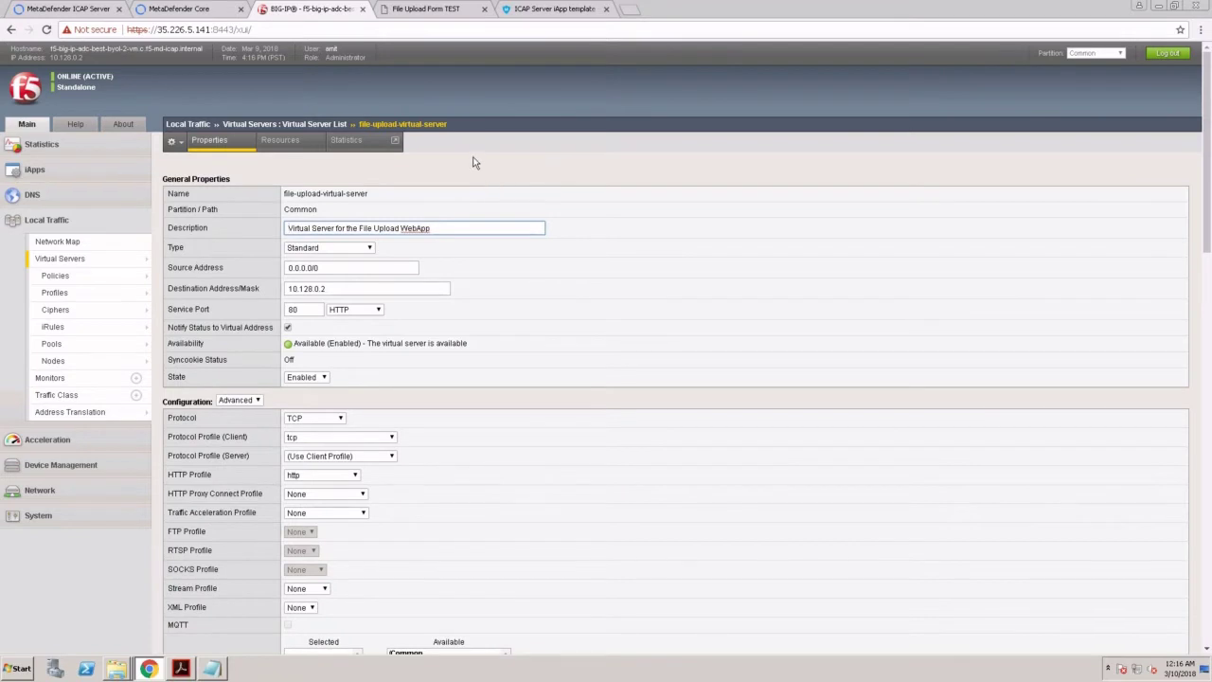
# Re-upload eicar.com on the test form and get the File blocked page for EICAR_Test_File
pyautogui.click(437, 11)
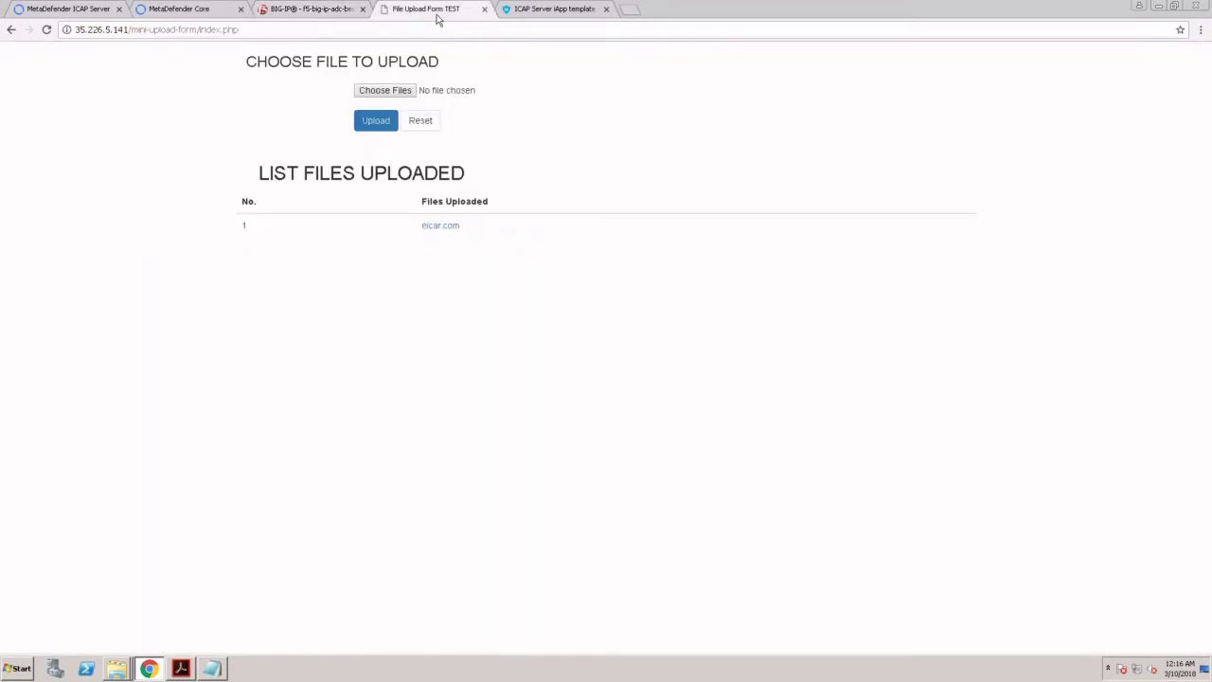
pyautogui.click(383, 90)
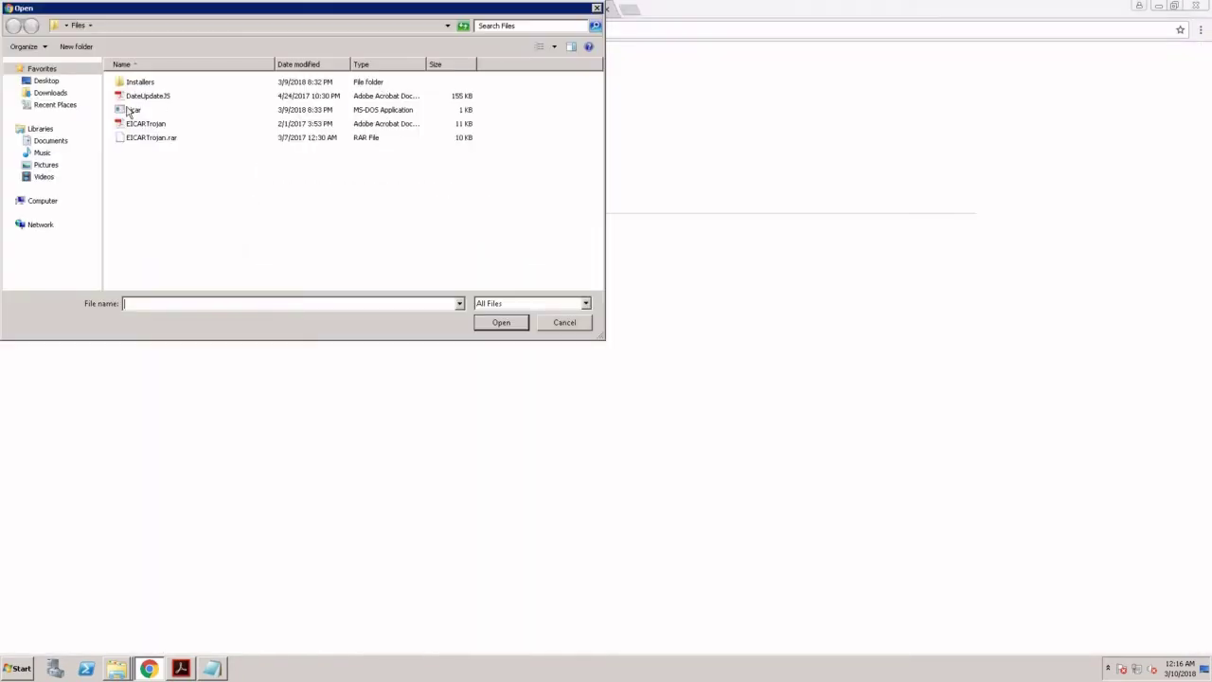
pyautogui.doubleClick(132, 110)
pyautogui.click(378, 122)
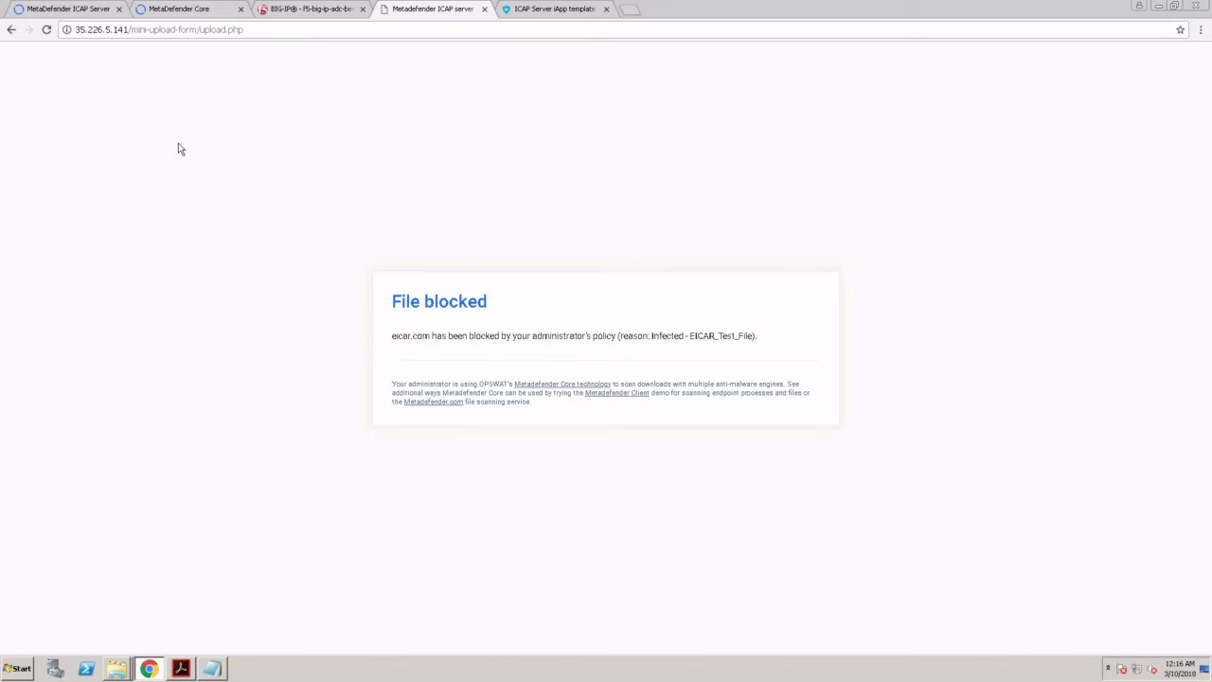
# Open the blocked eicar.com request's scan report from ICAP History, showing 8 of 8 engines
pyautogui.click(70, 9)
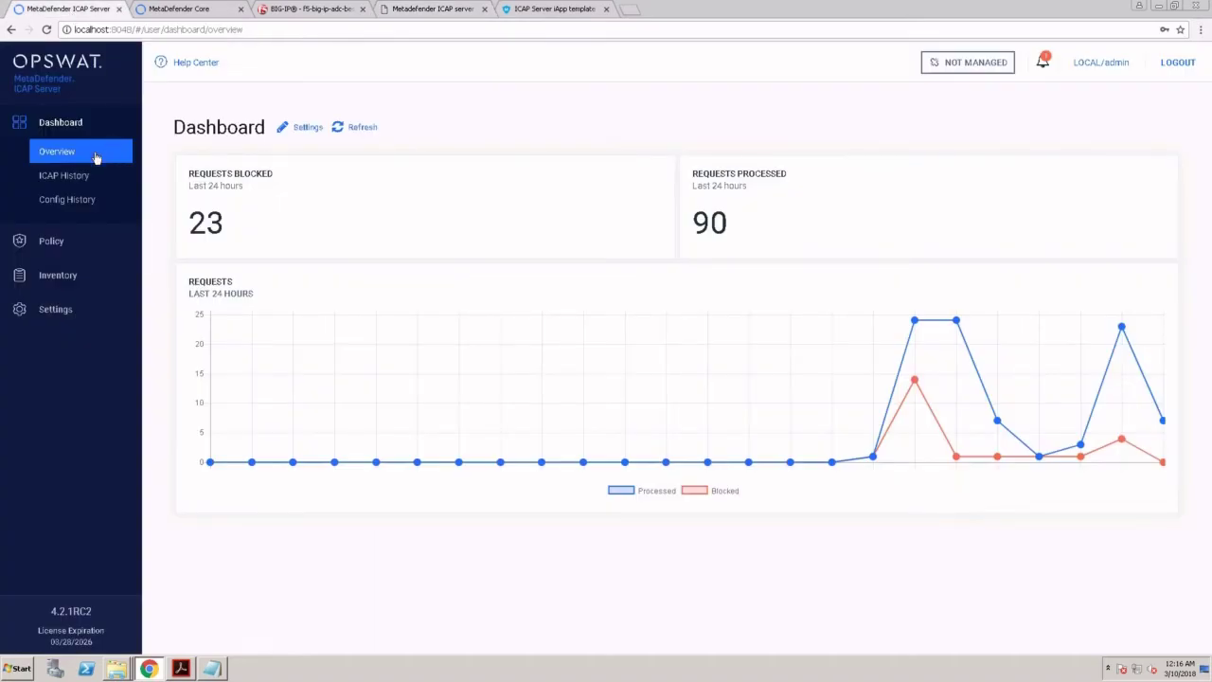
pyautogui.click(77, 180)
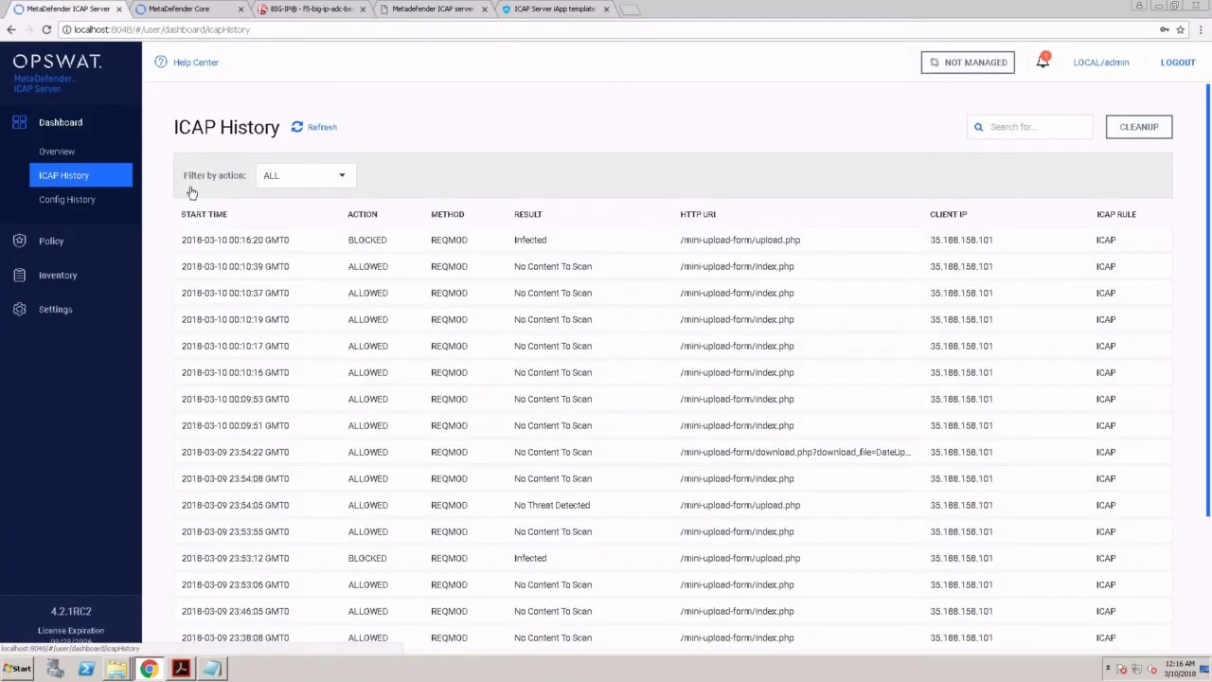
pyautogui.click(456, 240)
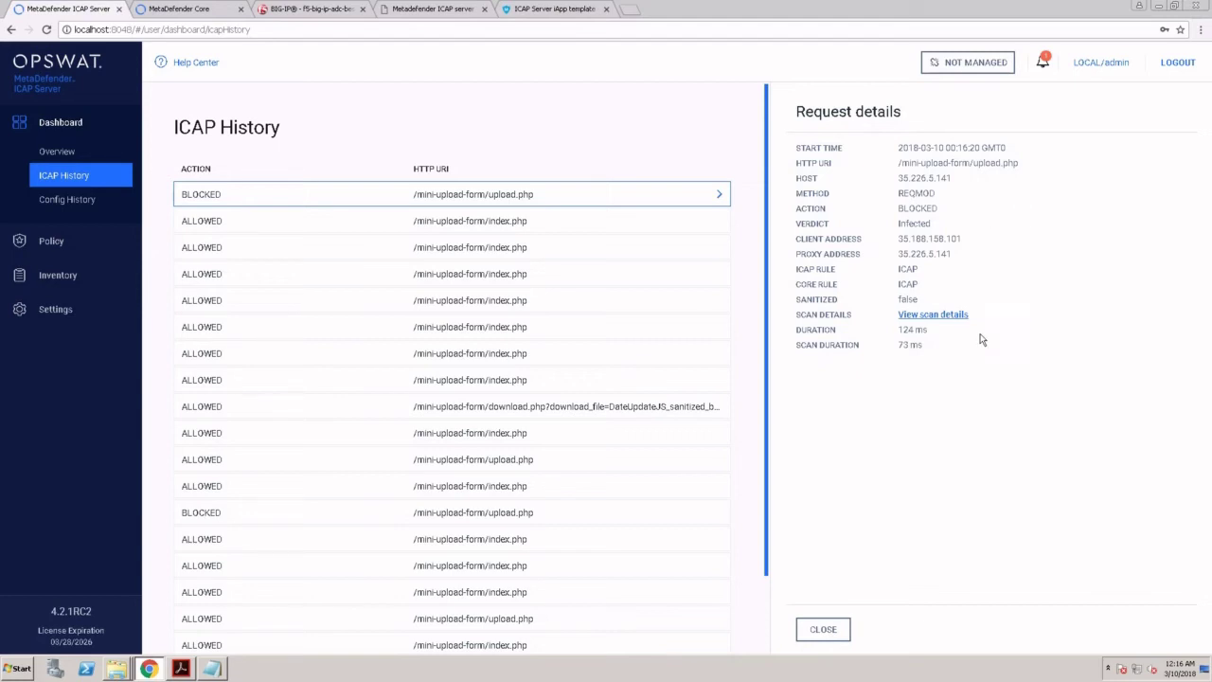
pyautogui.click(948, 315)
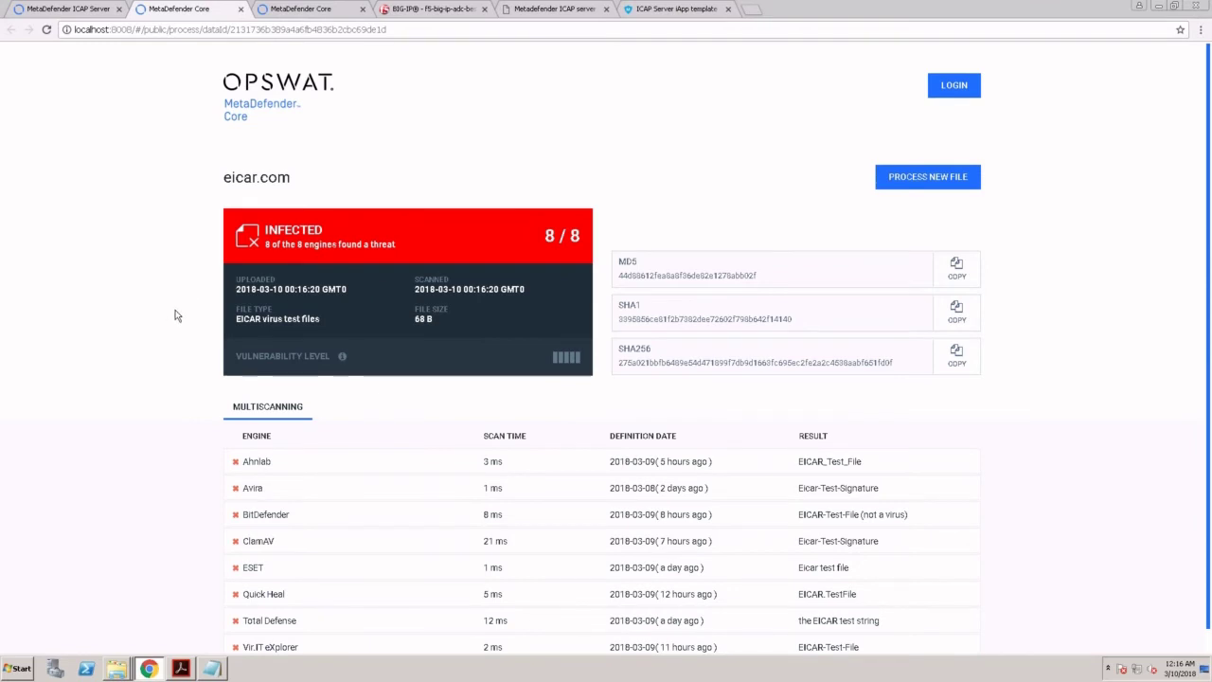
pyautogui.scroll(-1, 175, 316)
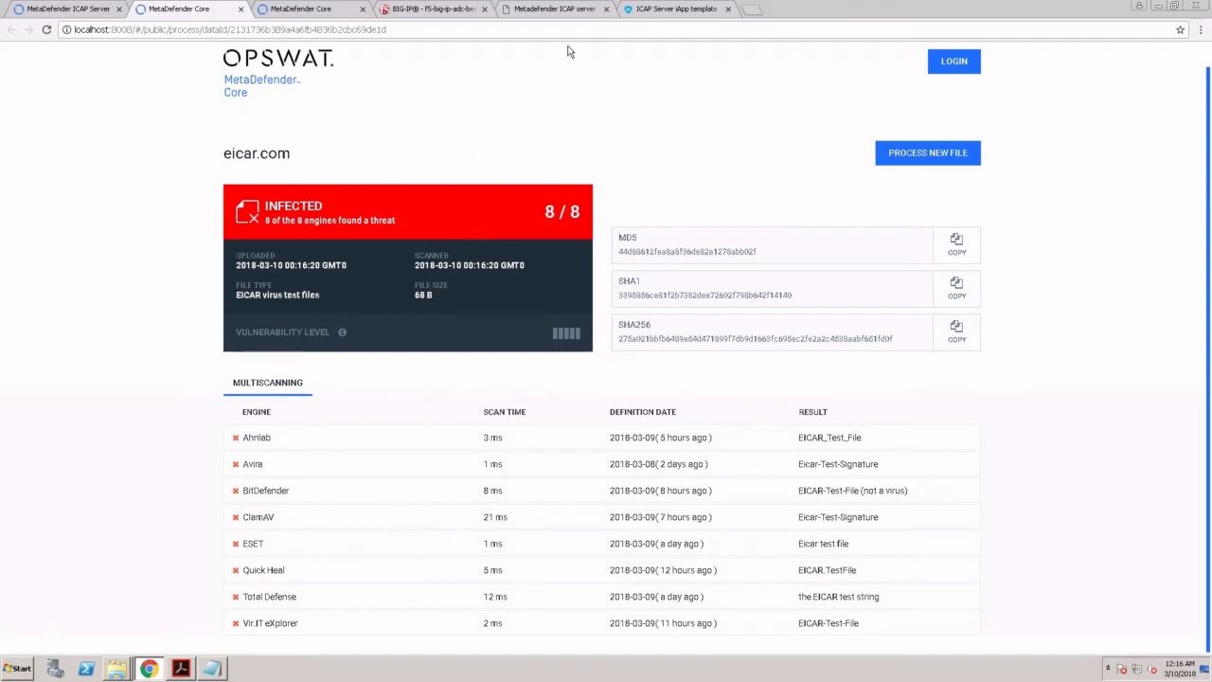
# In the blocked tab, load the index.php upload form in place of upload.php
pyautogui.click(573, 15)
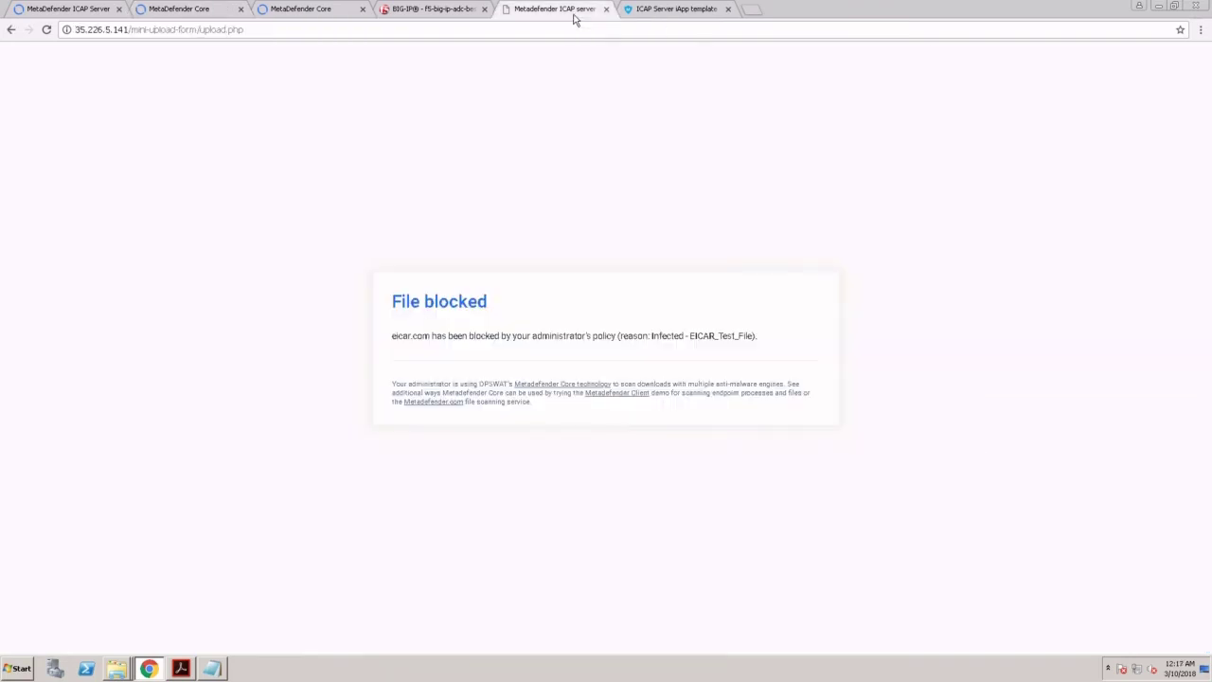
pyautogui.click(378, 33)
pyautogui.click(379, 33)
pyautogui.press('BackSpace')
pyautogui.press('BackSpace')
pyautogui.press('BackSpace')
pyautogui.press('BackSpace')
pyautogui.press('BackSpace')
pyautogui.press('BackSpace')
pyautogui.press('BackSpace')
pyautogui.press('BackSpace')
pyautogui.press('BackSpace')
pyautogui.press('BackSpace')
pyautogui.write('i')
pyautogui.press('Return')
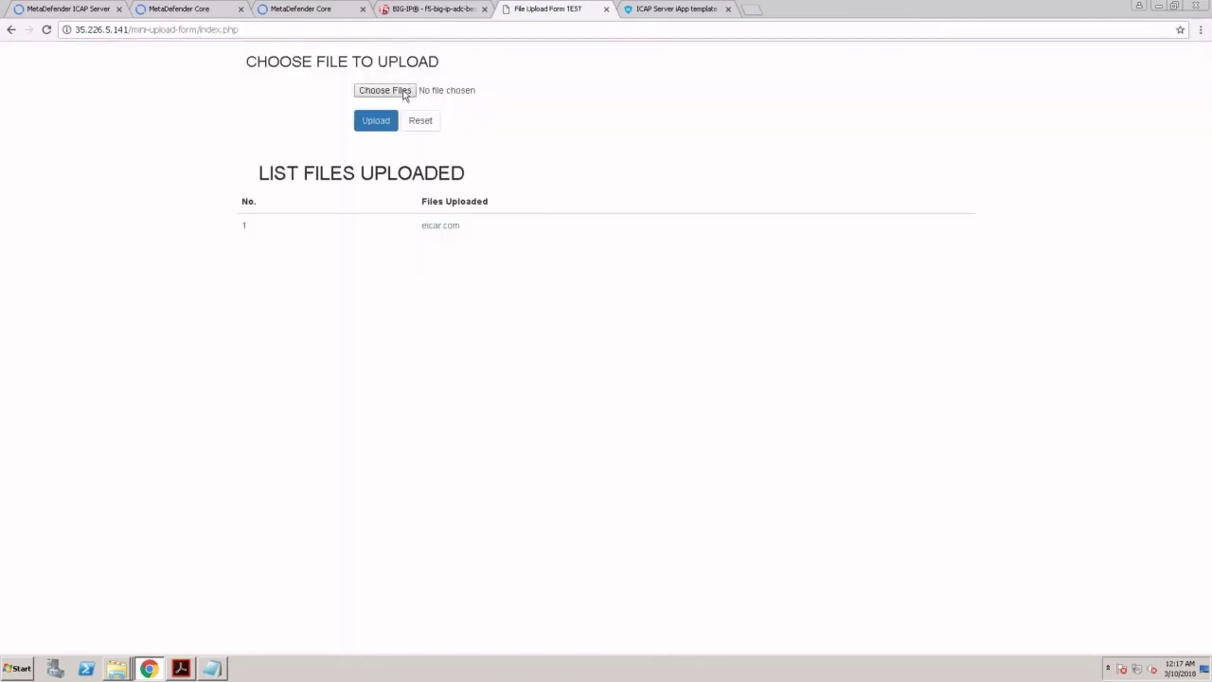
# Upload DateUpdateJS.pdf through the File Upload Form TEST page
pyautogui.click(405, 95)
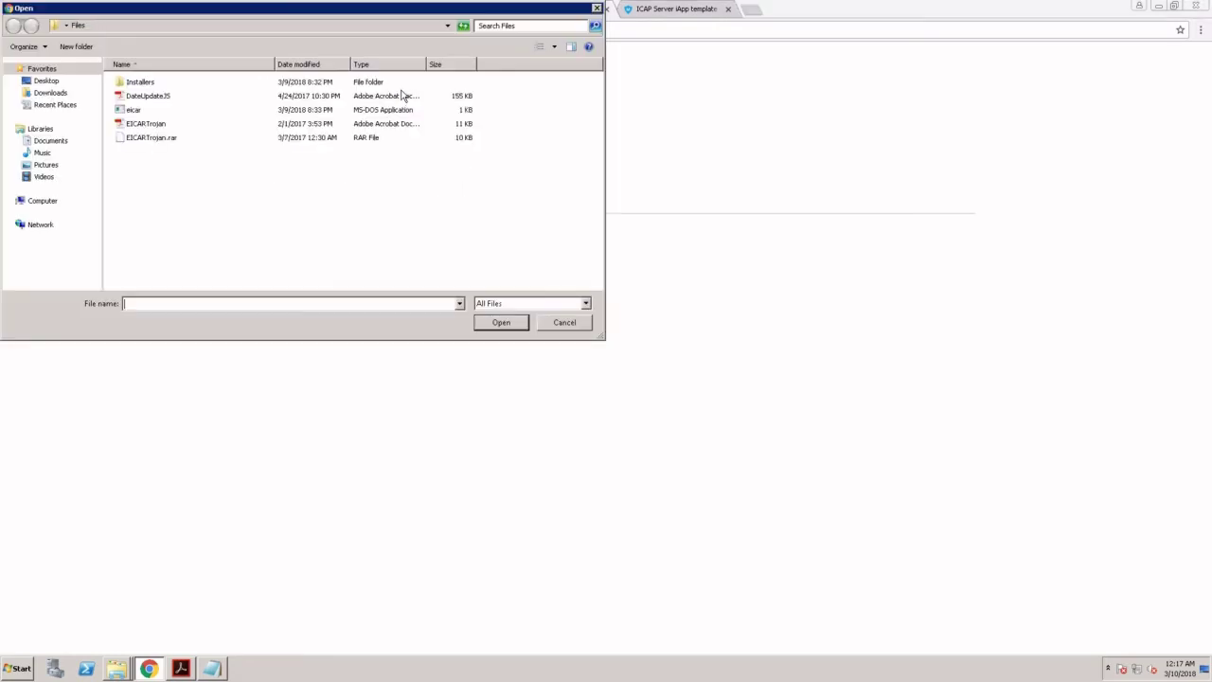
pyautogui.doubleClick(167, 98)
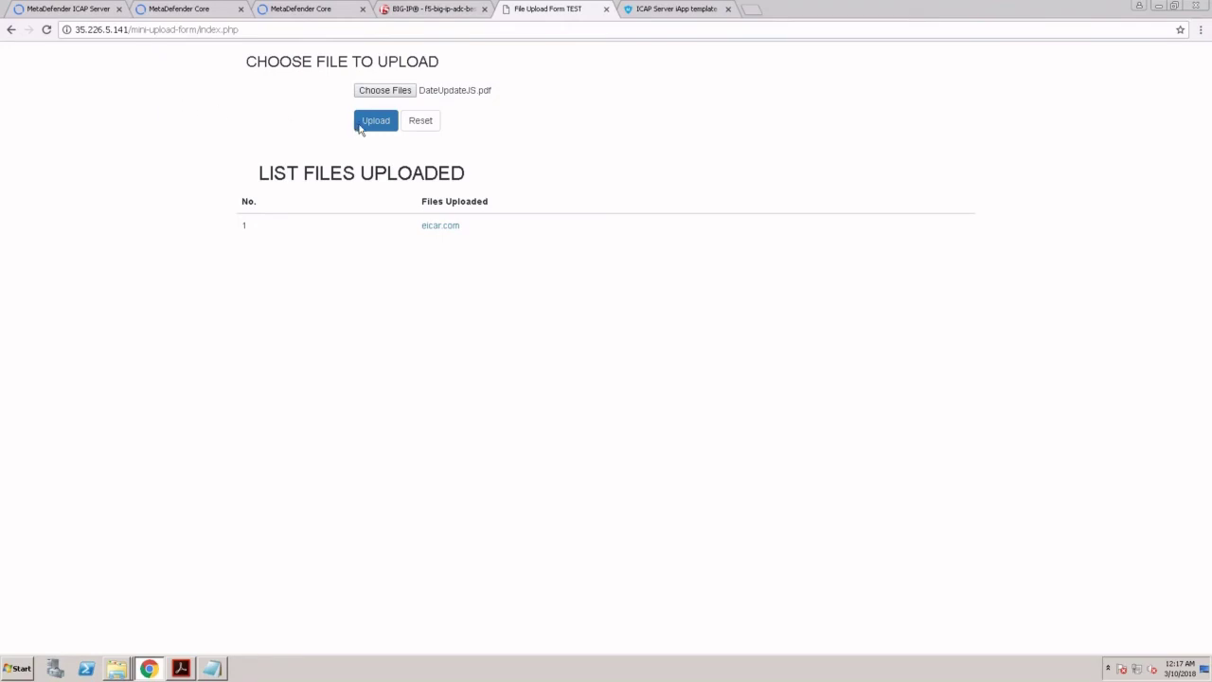
pyautogui.click(375, 127)
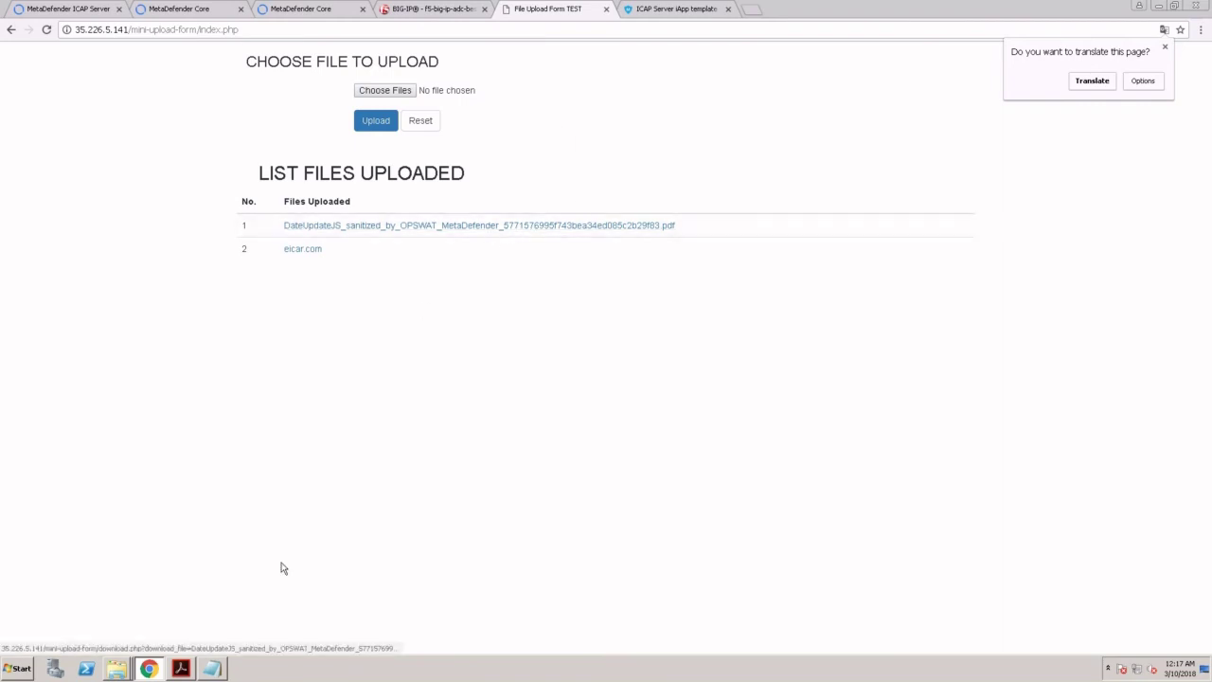
# Download the sanitized DateUpdateJS PDF from the uploaded list and open it in Chrome
pyautogui.click(385, 227)
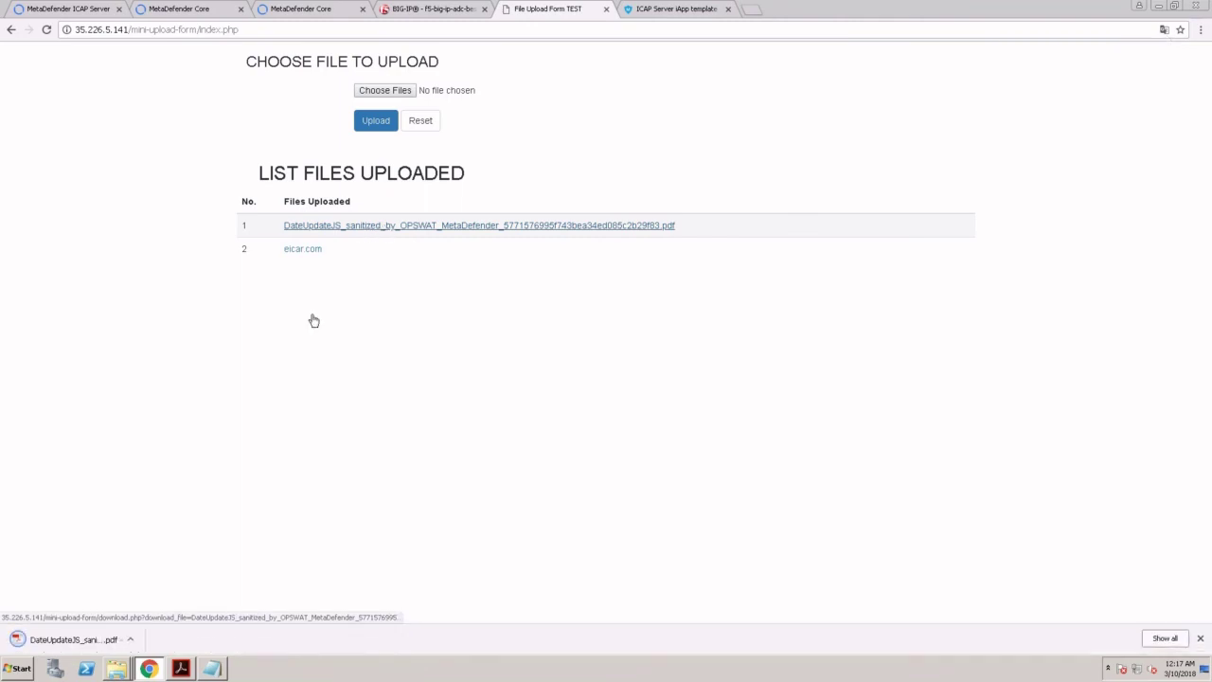
pyautogui.click(105, 642)
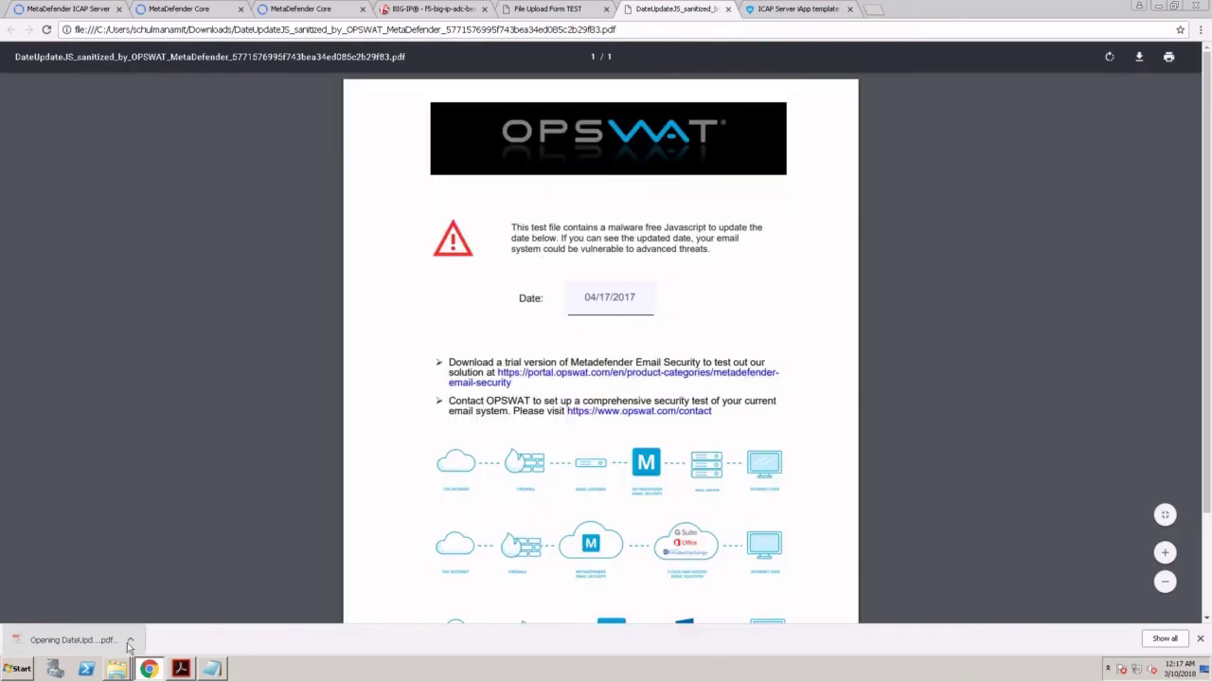